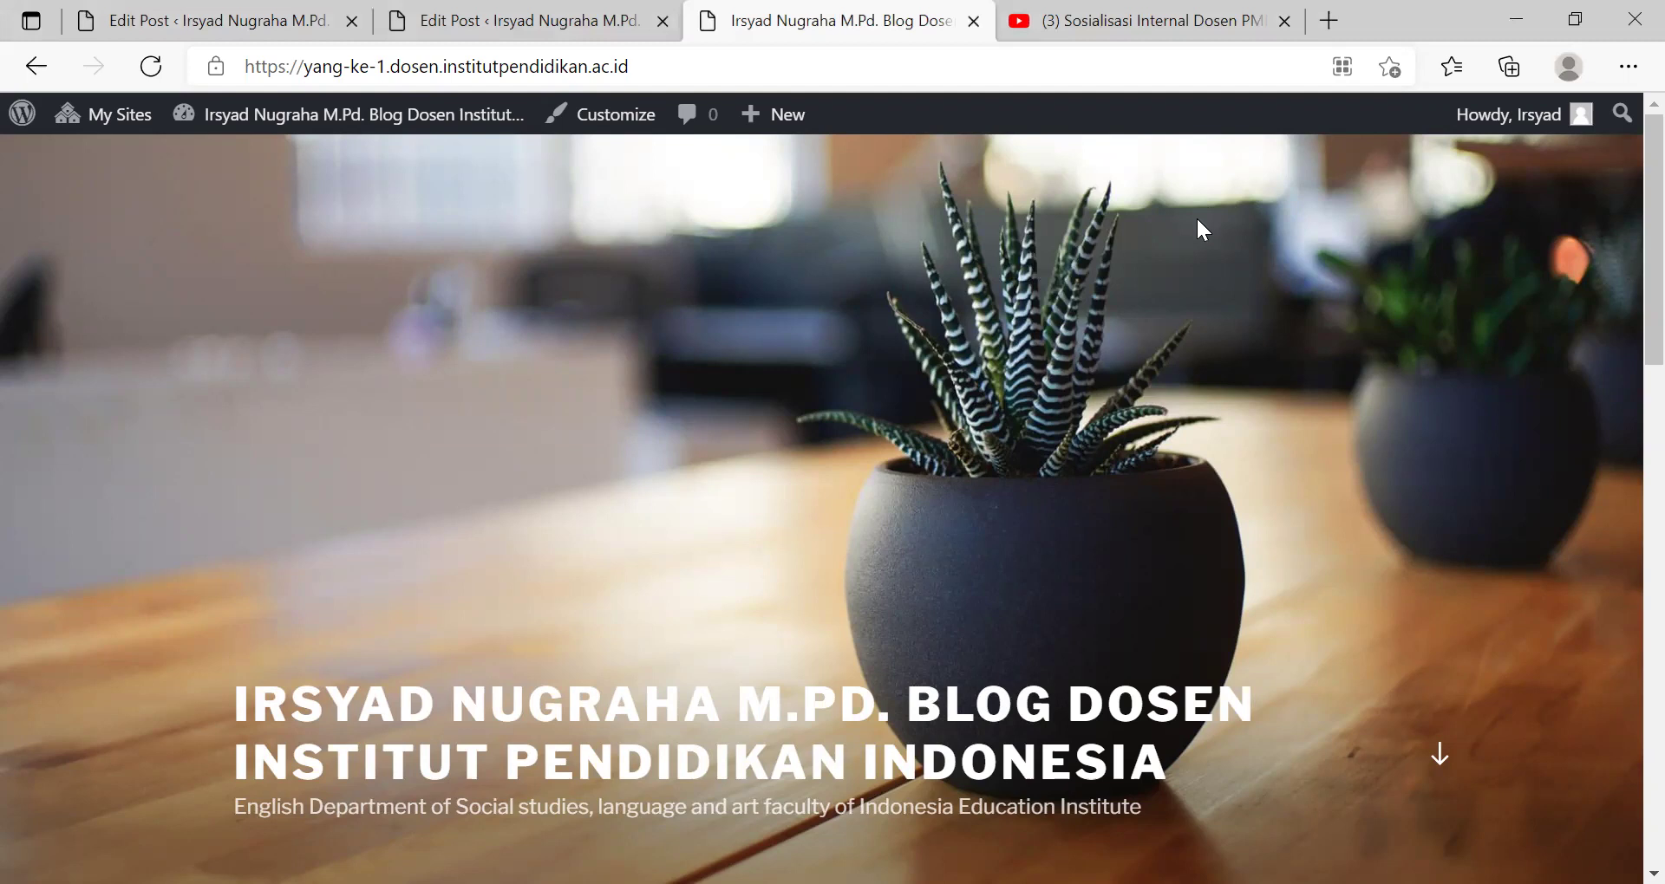
- Open the "AKUN BLOG DOSEN" email in Gmail from a new browser tab and follow its blog address link
{"action": "key", "text": "ctrl+t"}
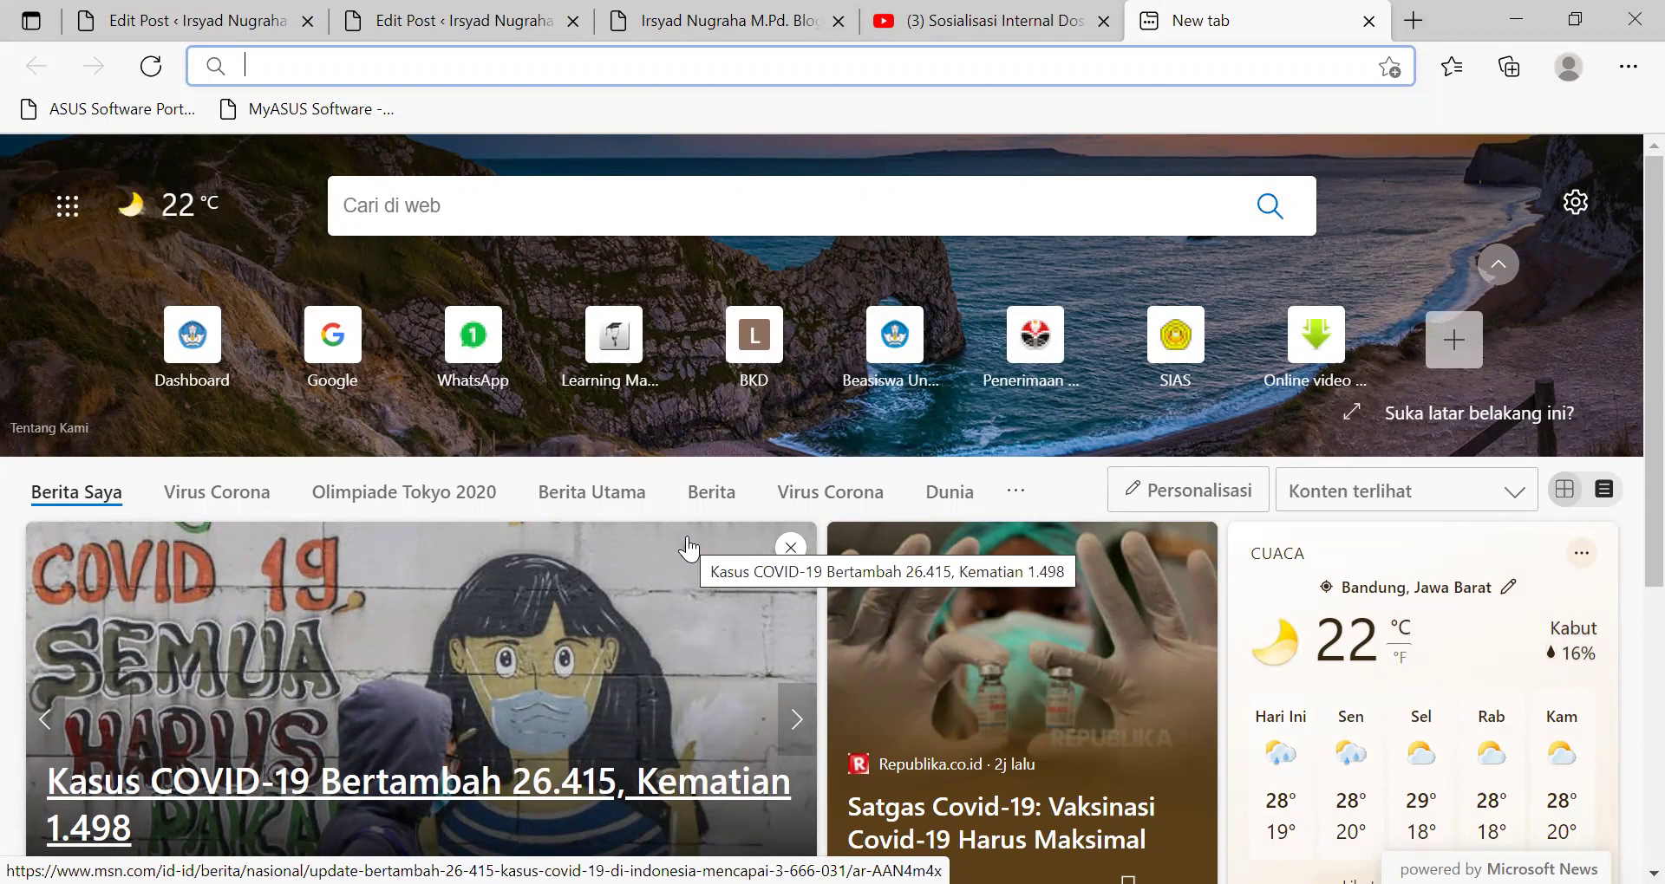
{"action": "left_click", "coordinate": [328, 339]}
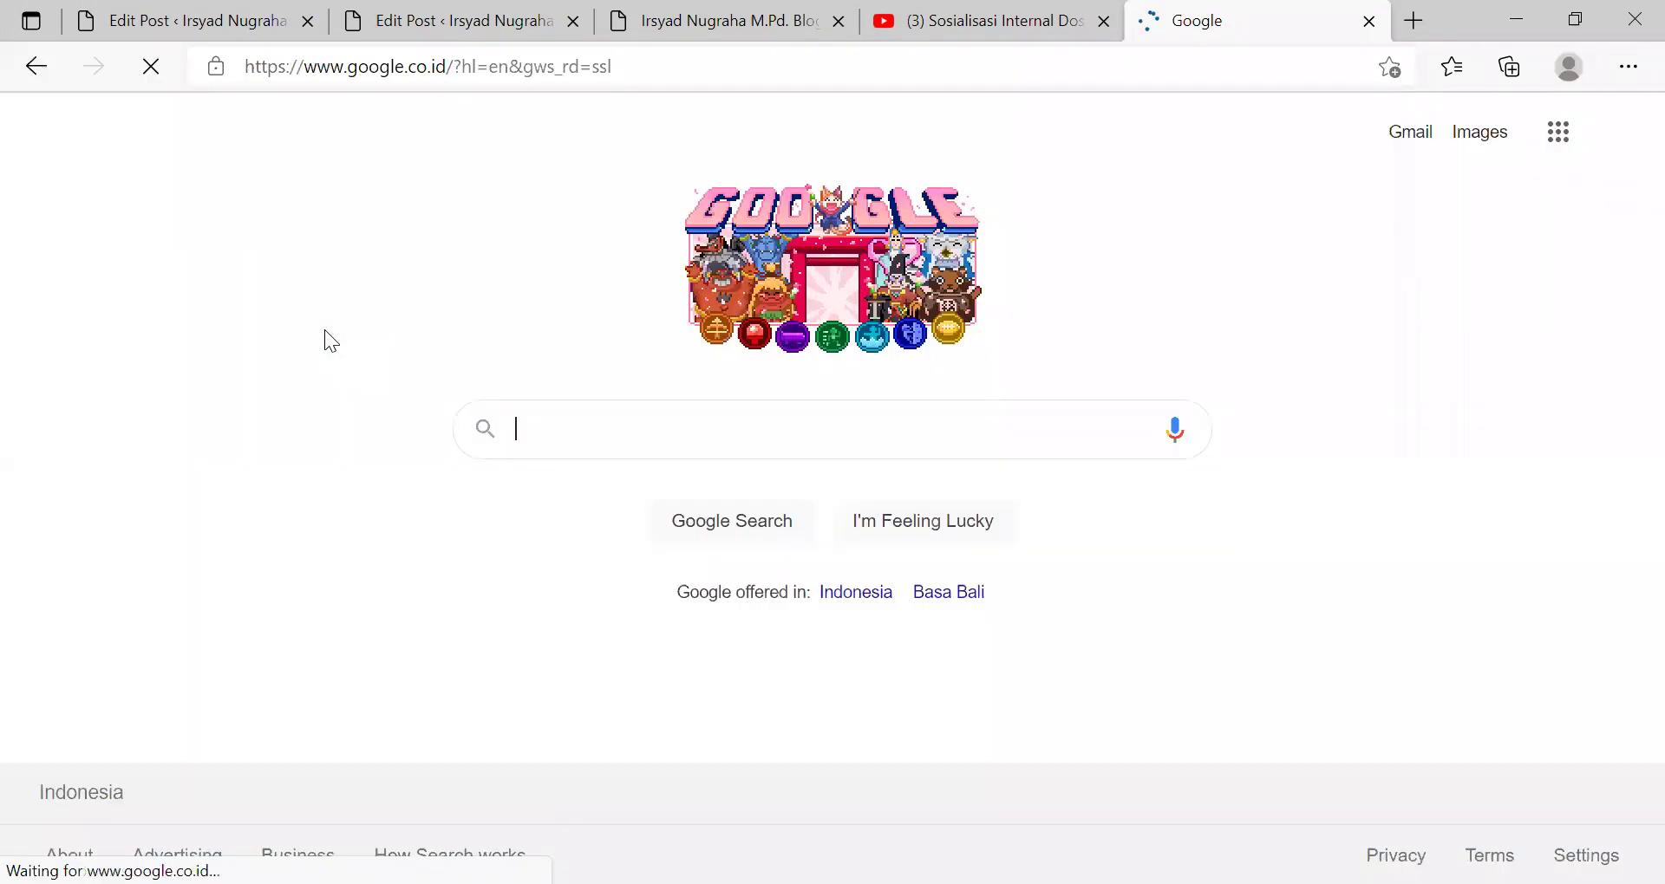
{"action": "left_click", "coordinate": [1410, 139]}
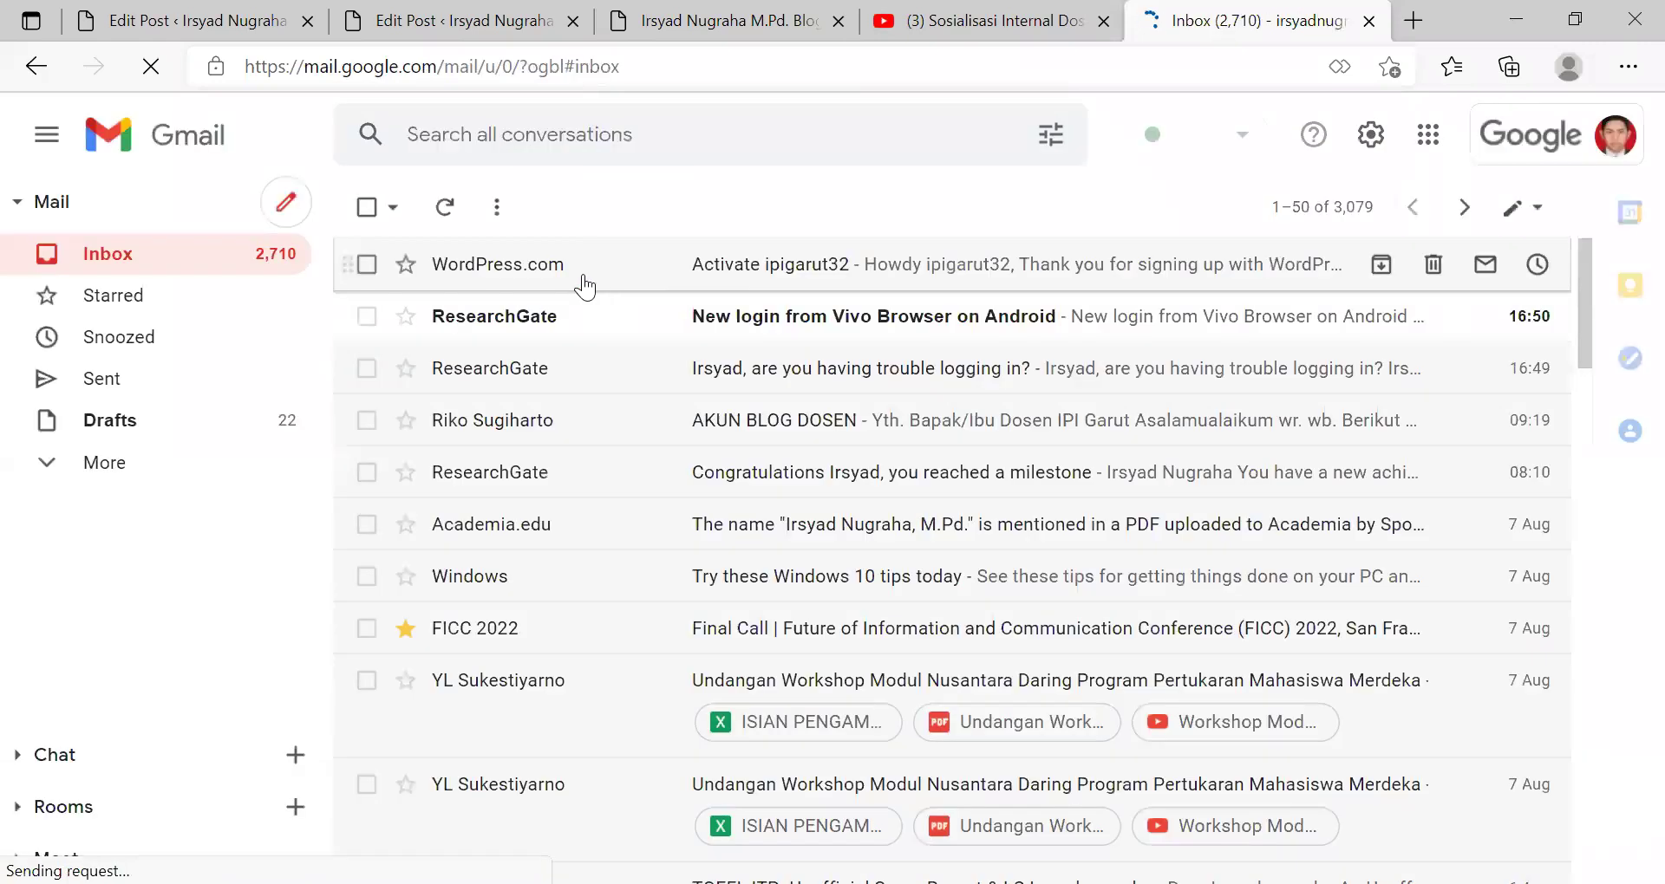
{"action": "left_click", "coordinate": [515, 425]}
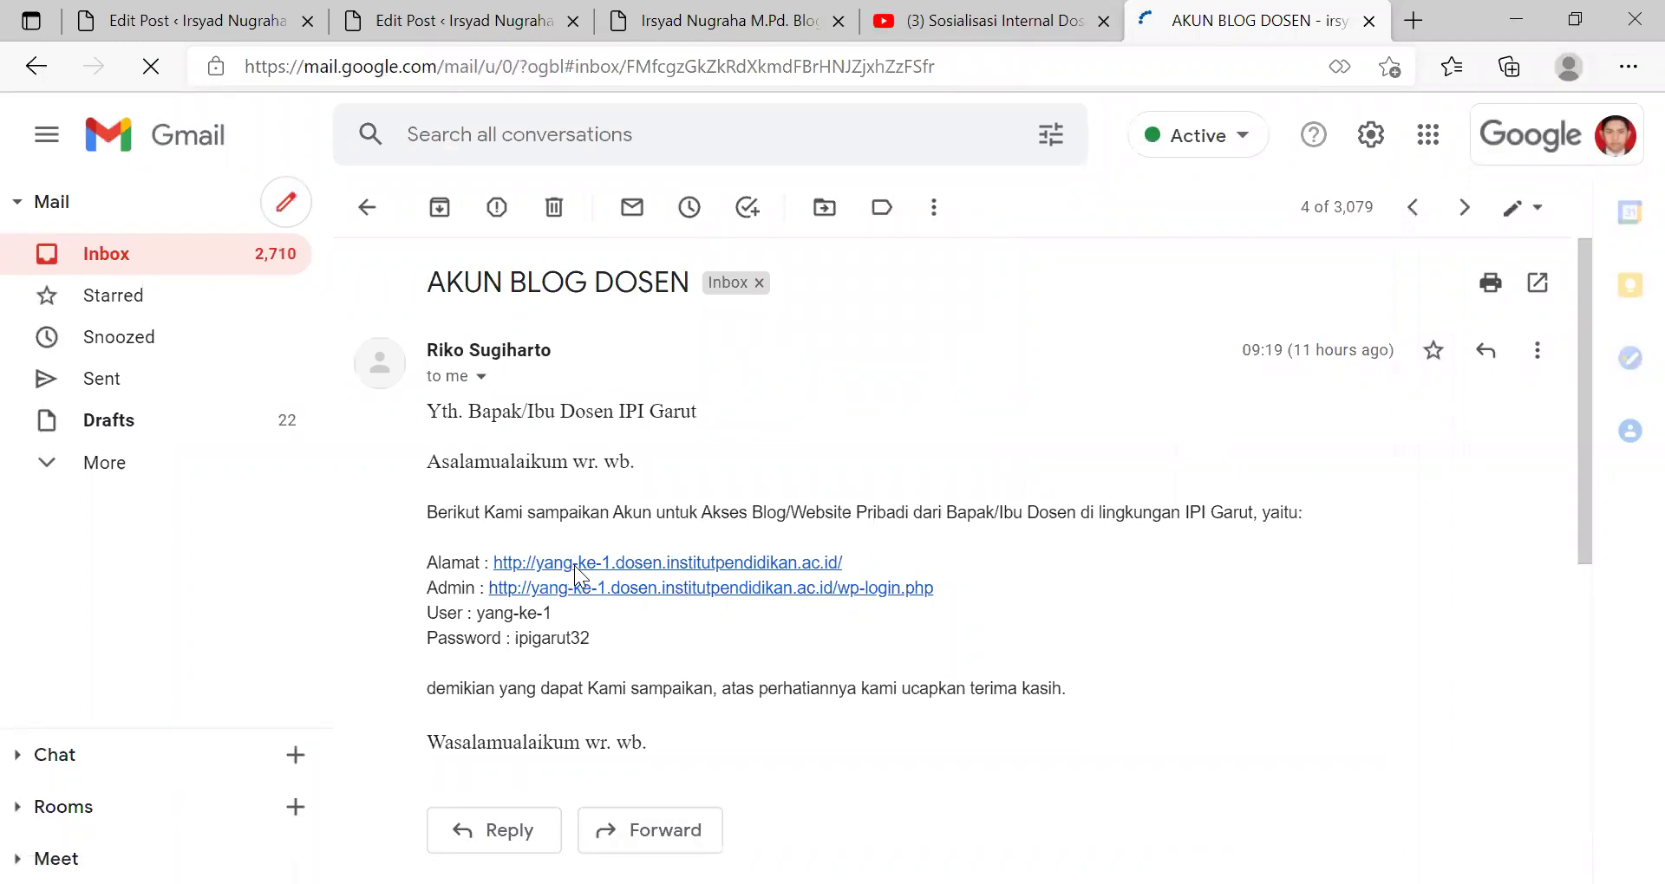
{"action": "left_click", "coordinate": [574, 565]}
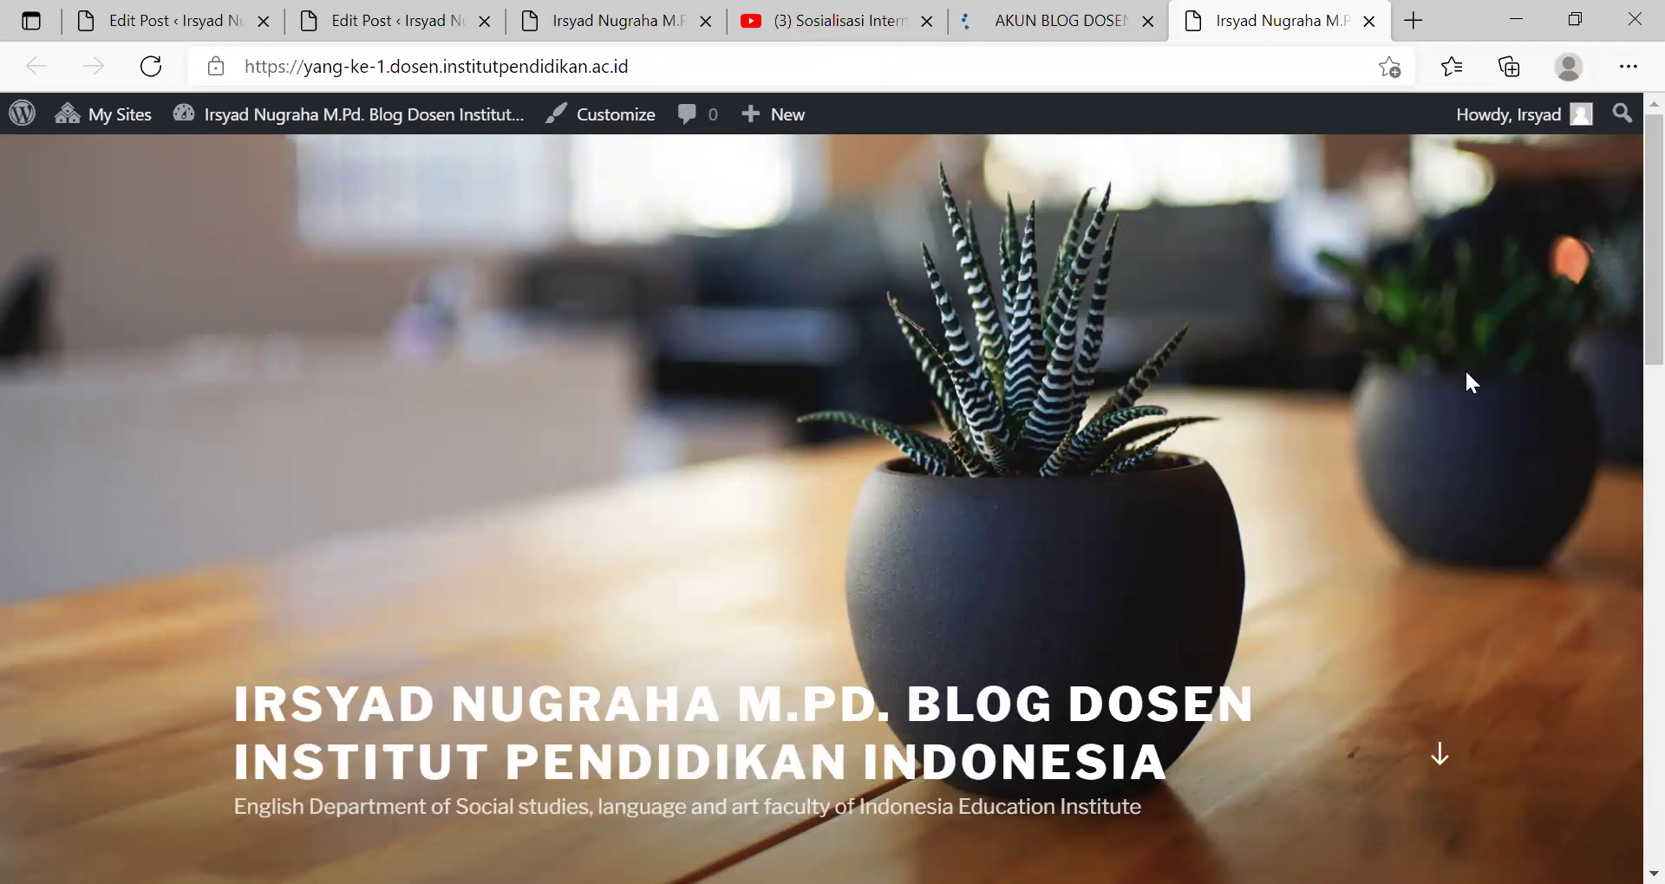
- Log out of the blog, check the credentials in the email, and log back in with the prefilled username and password
{"action": "mouse_move", "coordinate": [1562, 119]}
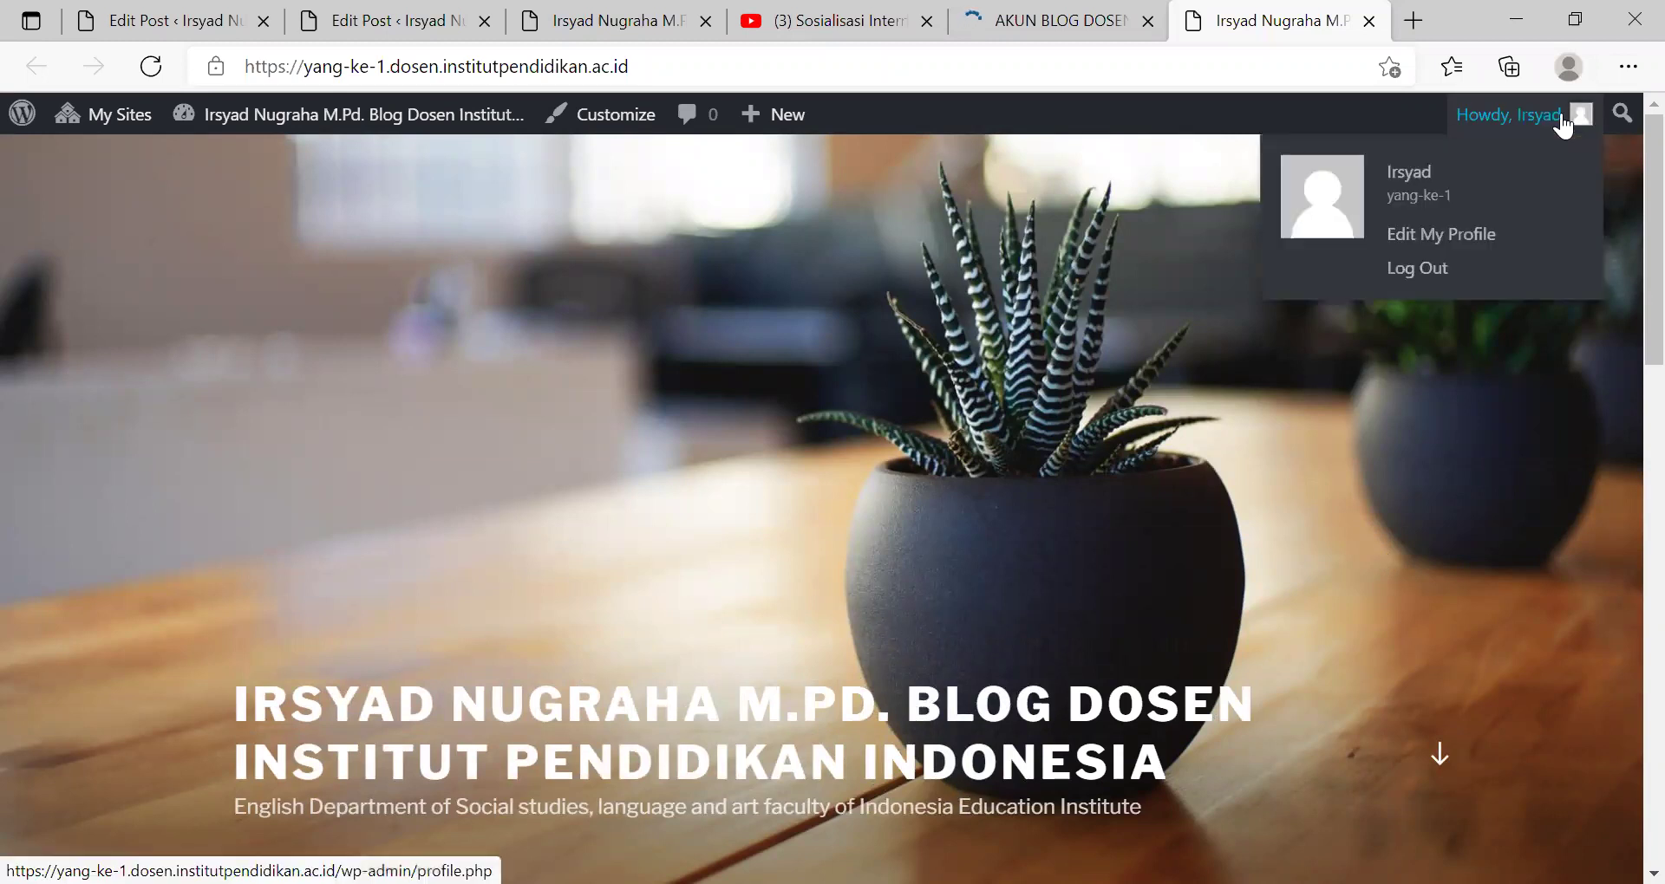
{"action": "left_click", "coordinate": [1453, 273]}
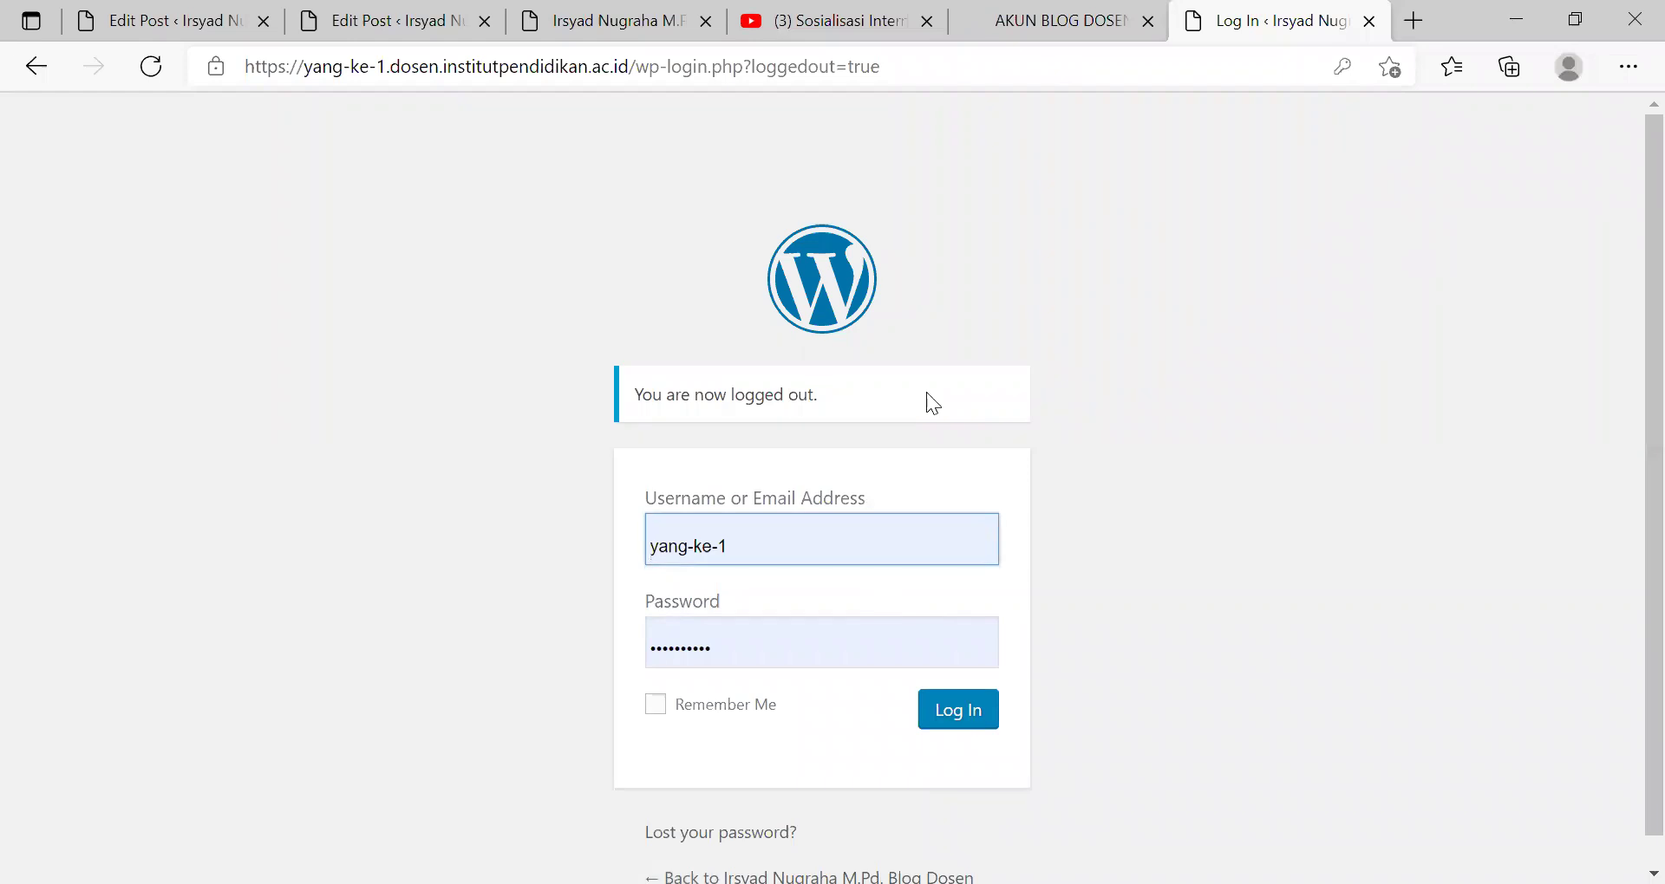
{"action": "key", "text": "ctrl+shift+Tab"}
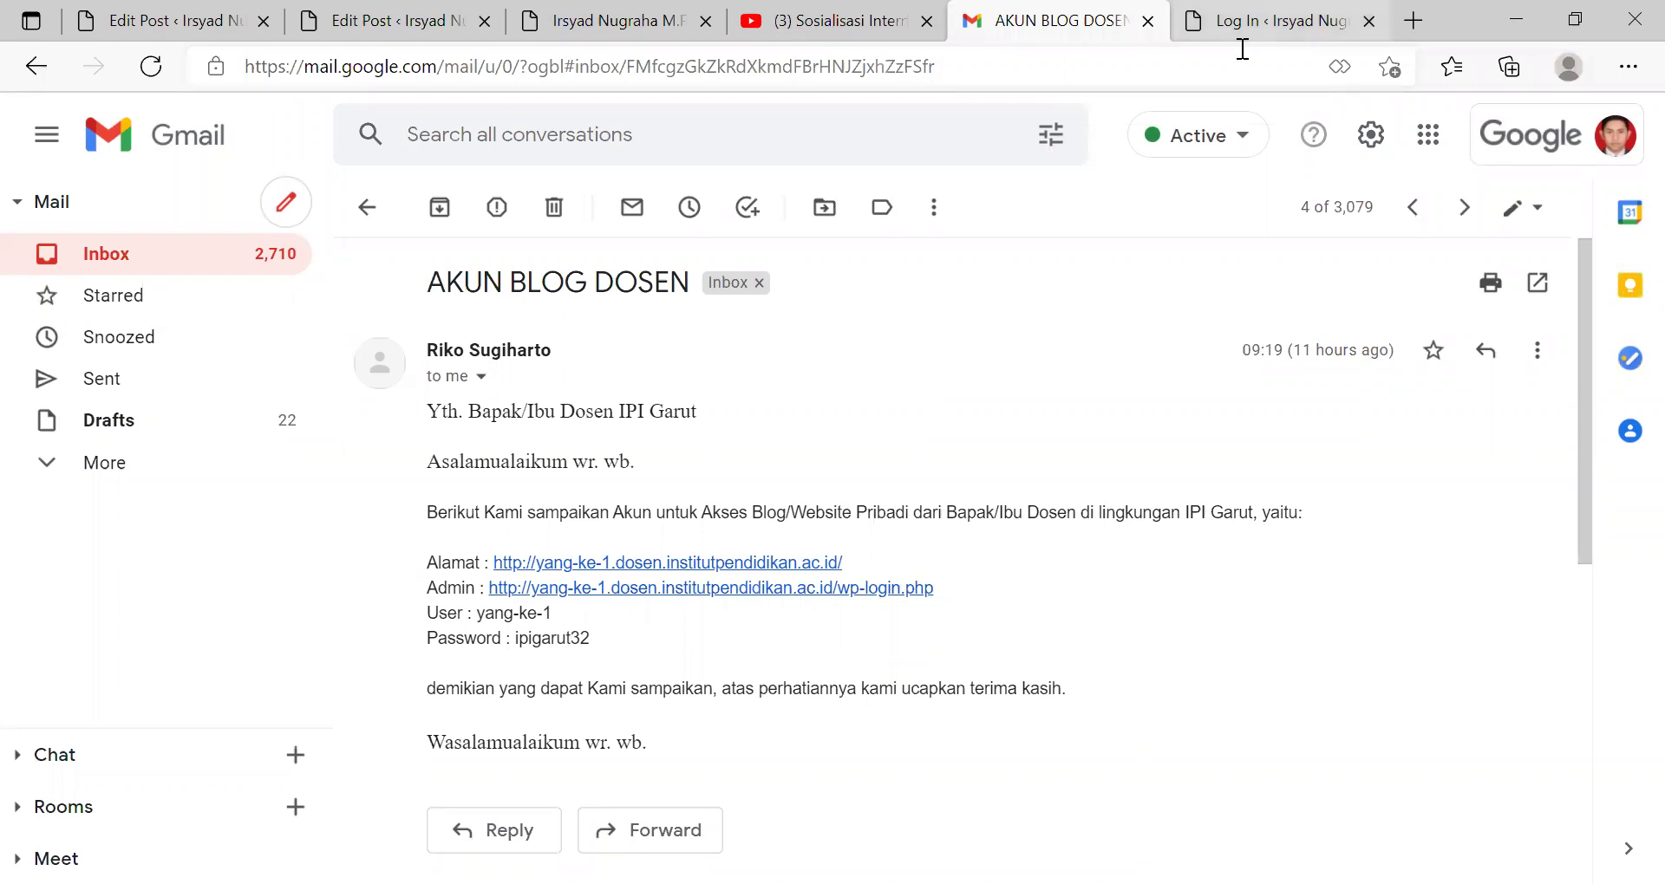
{"action": "left_click", "coordinate": [1241, 33]}
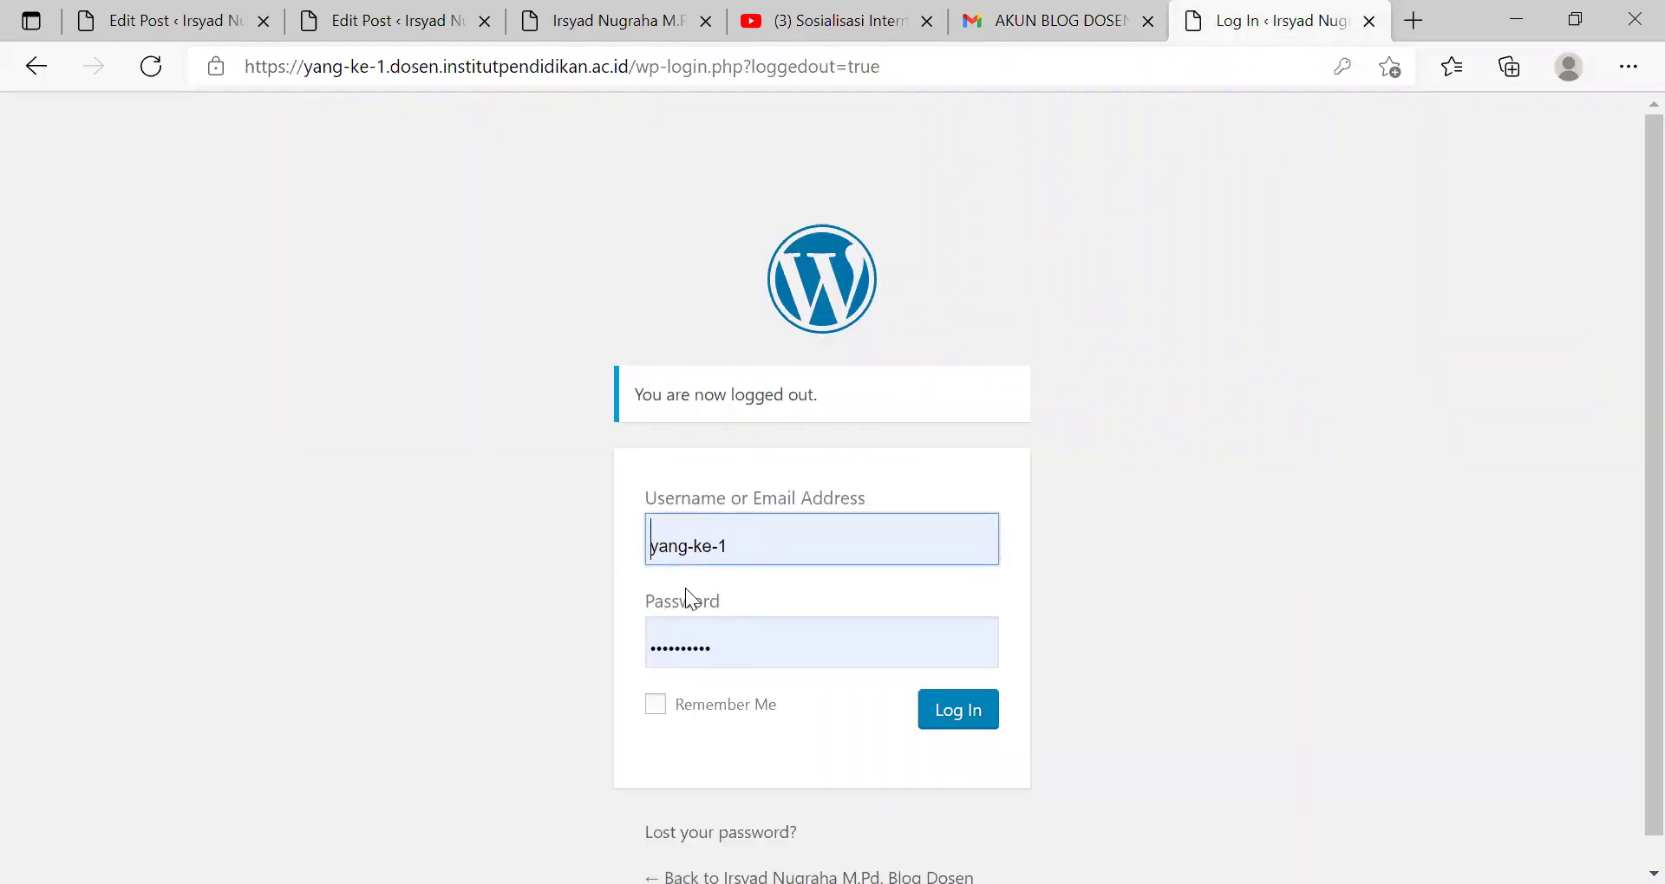
{"action": "left_click", "coordinate": [952, 718]}
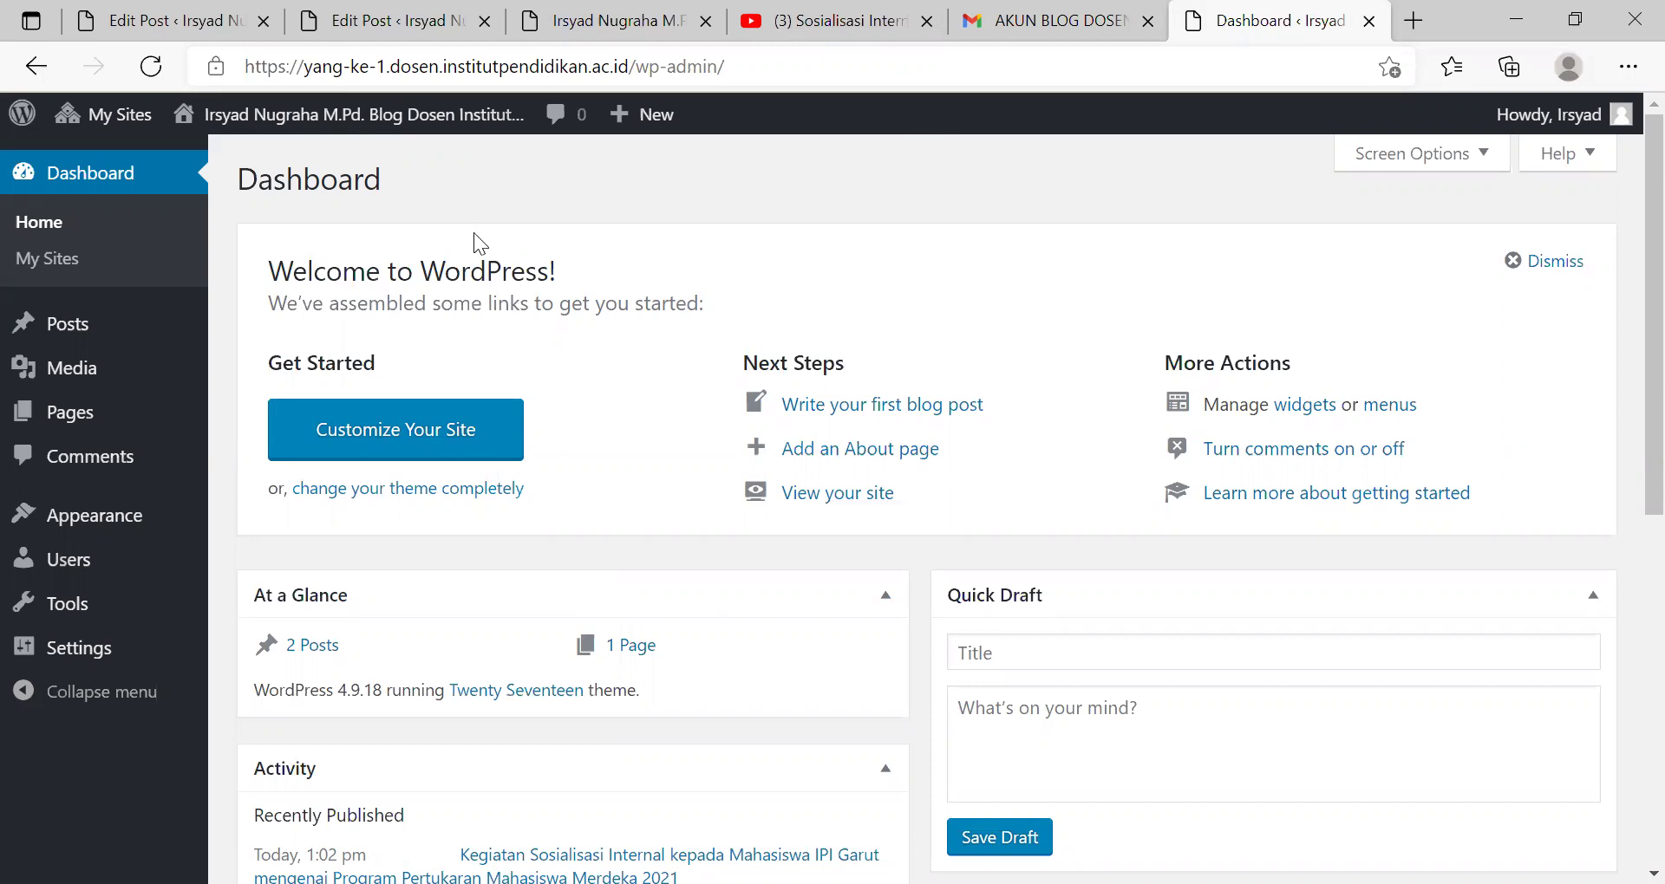
- Visit the blog's front page and open the account's profile for editing at its Name section
{"action": "left_click", "coordinate": [412, 122]}
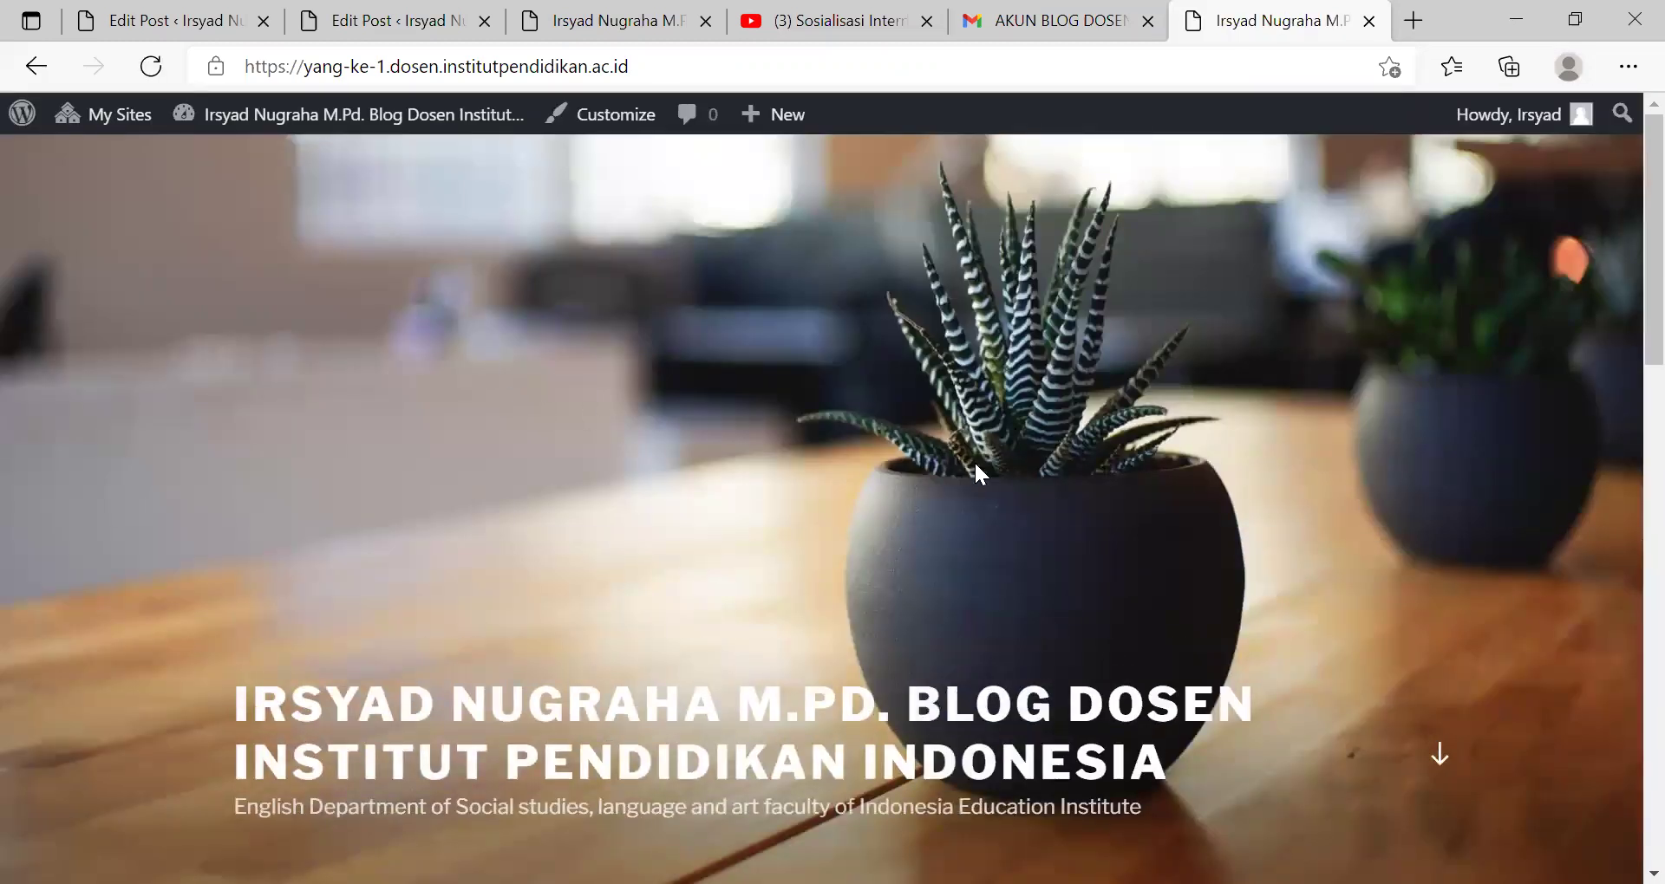
{"action": "mouse_move", "coordinate": [1551, 123]}
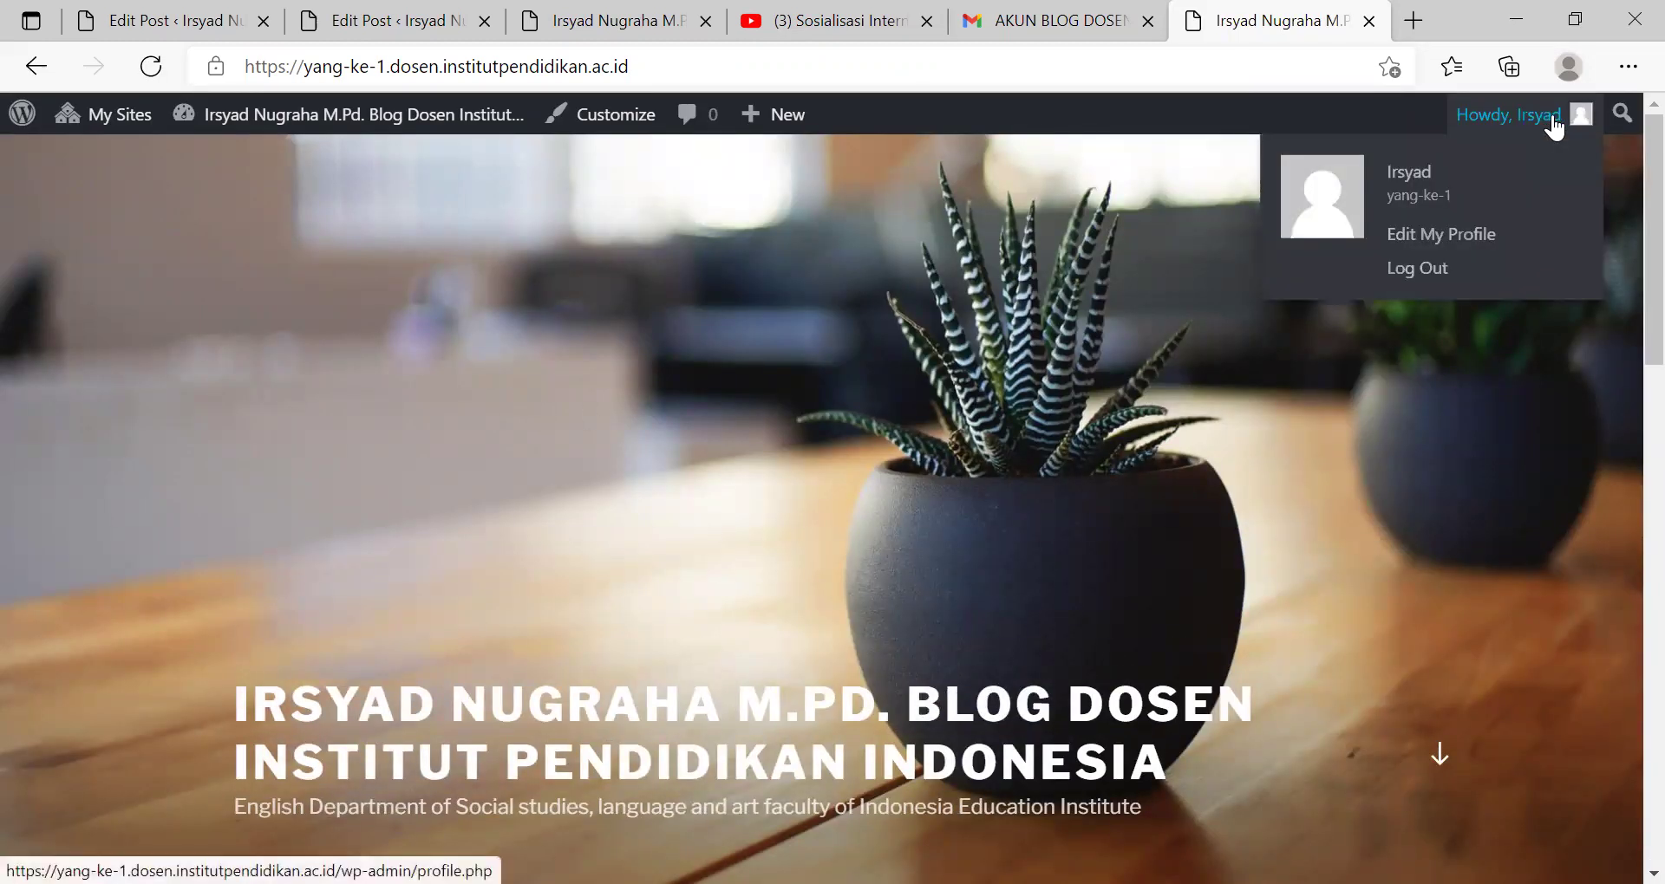
{"action": "left_click", "coordinate": [1486, 252]}
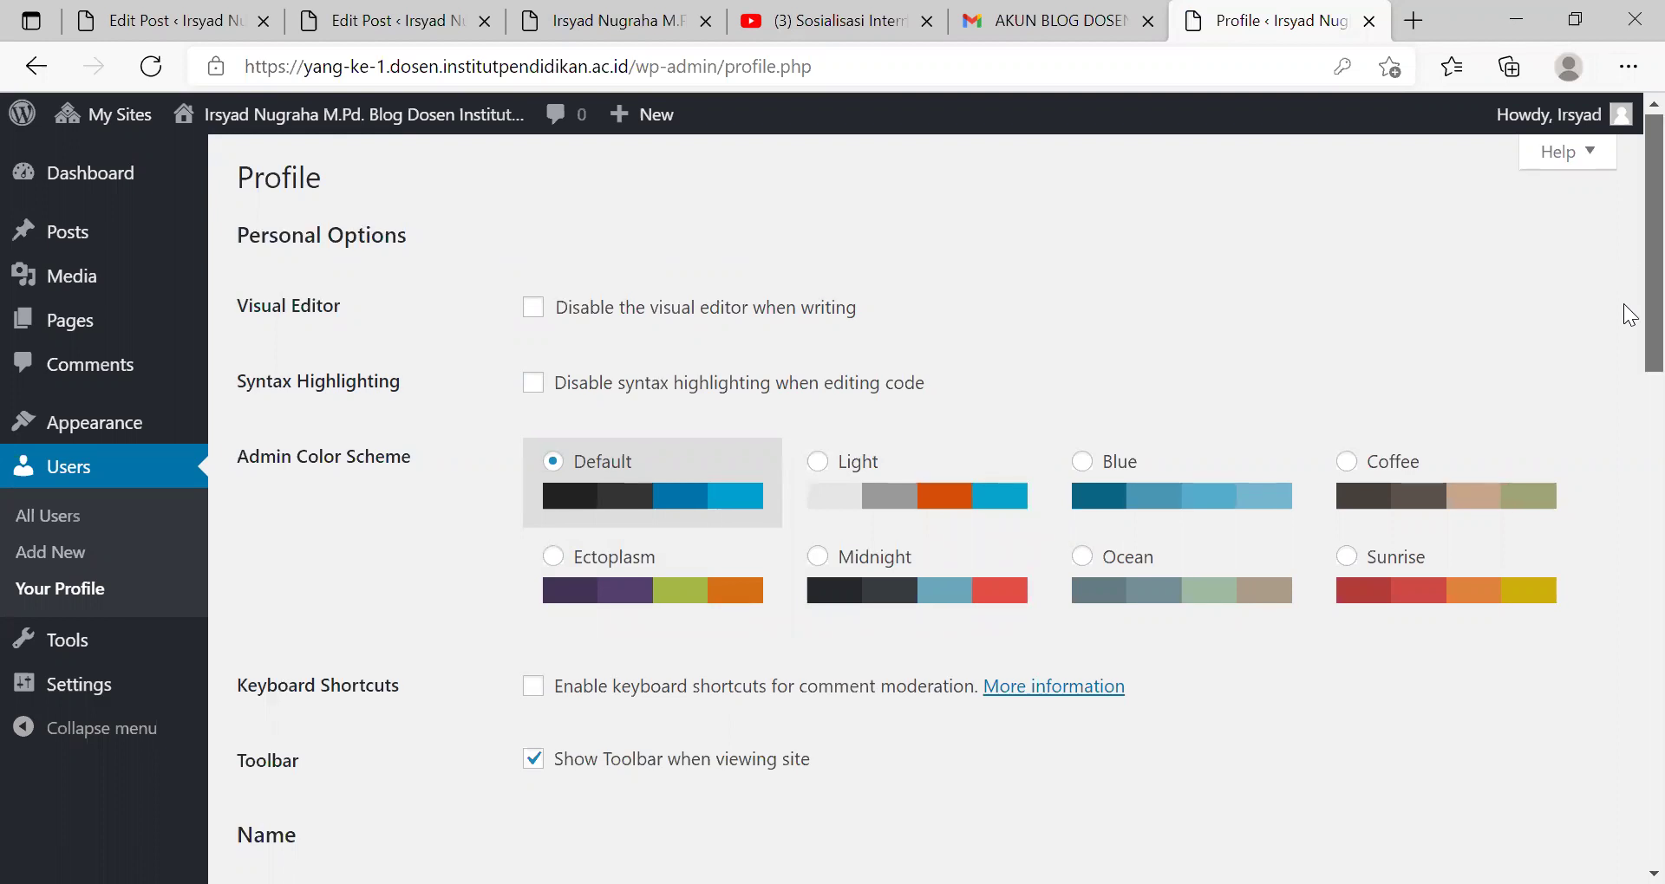
{"action": "scroll", "coordinate": [1630, 260], "scroll_direction": "down", "scroll_amount": 4}
{"action": "left_click_drag", "start_coordinate": [1624, 378], "coordinate": [1628, 472]}
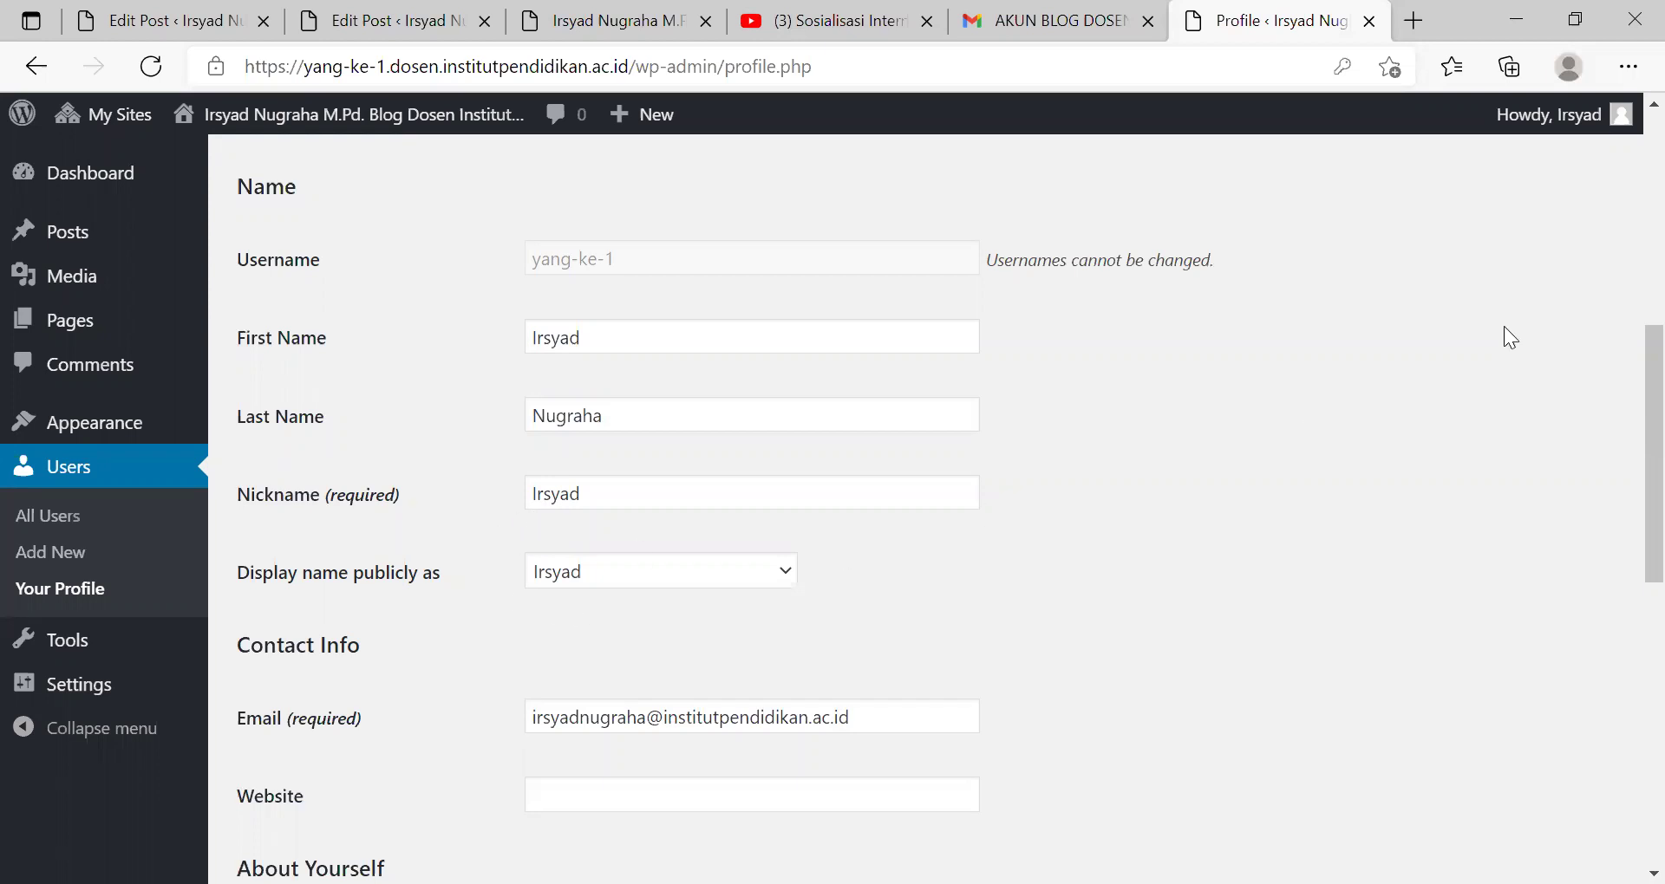
- Set the publicly displayed name to the first name followed by the last name
{"action": "mouse_move", "coordinate": [1571, 112]}
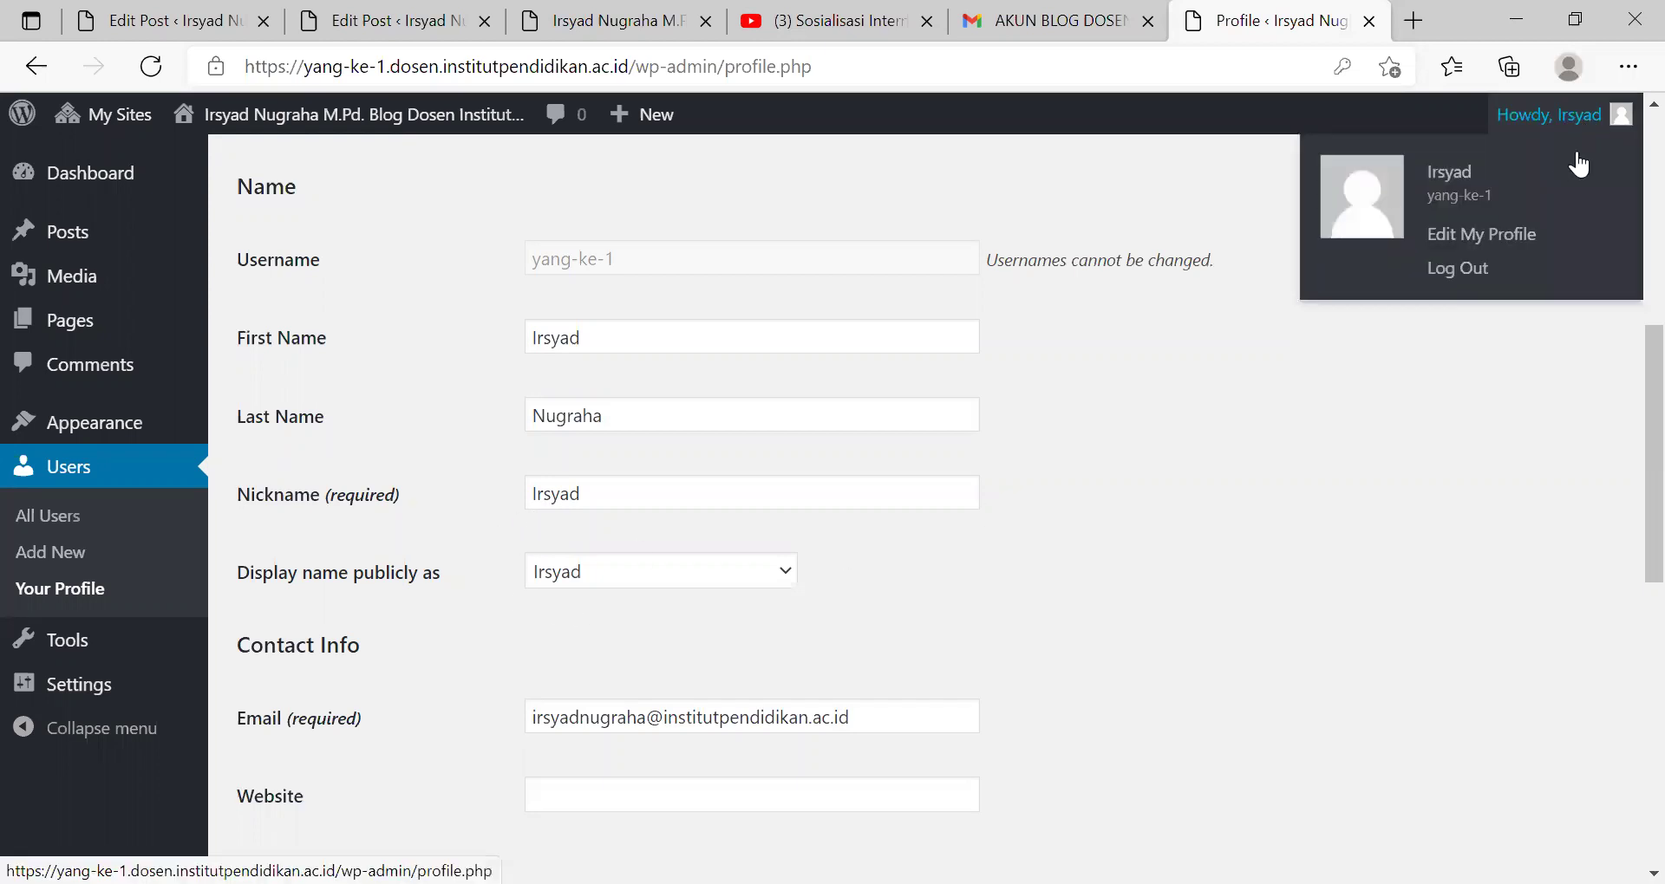
{"action": "left_click", "coordinate": [785, 574]}
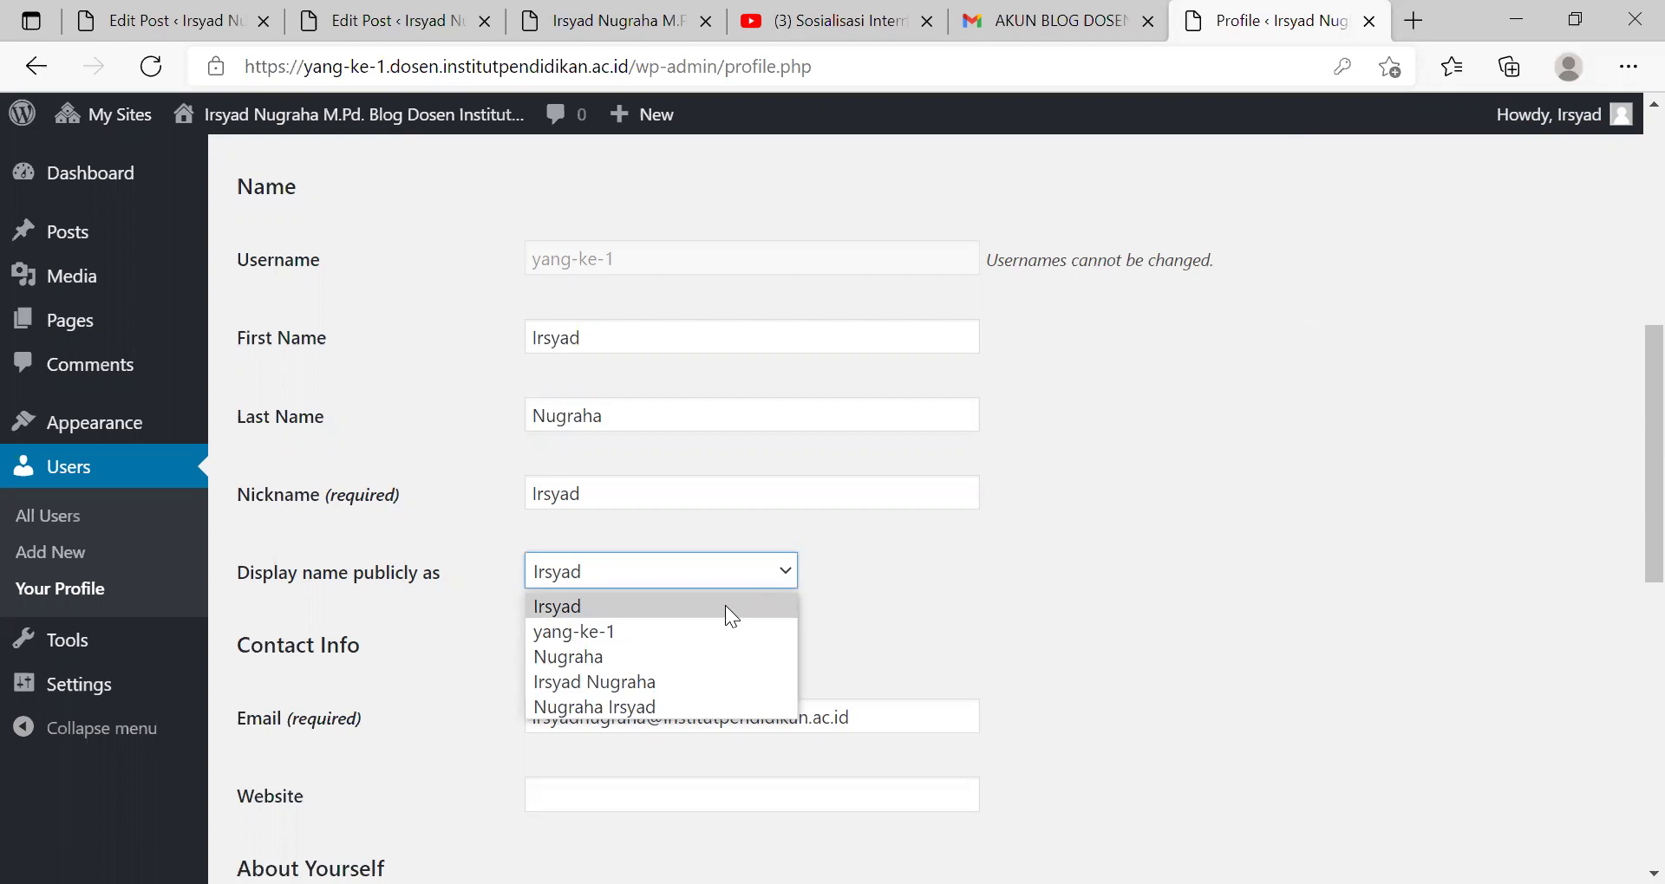
{"action": "left_click", "coordinate": [684, 688]}
{"action": "mouse_move", "coordinate": [1508, 117]}
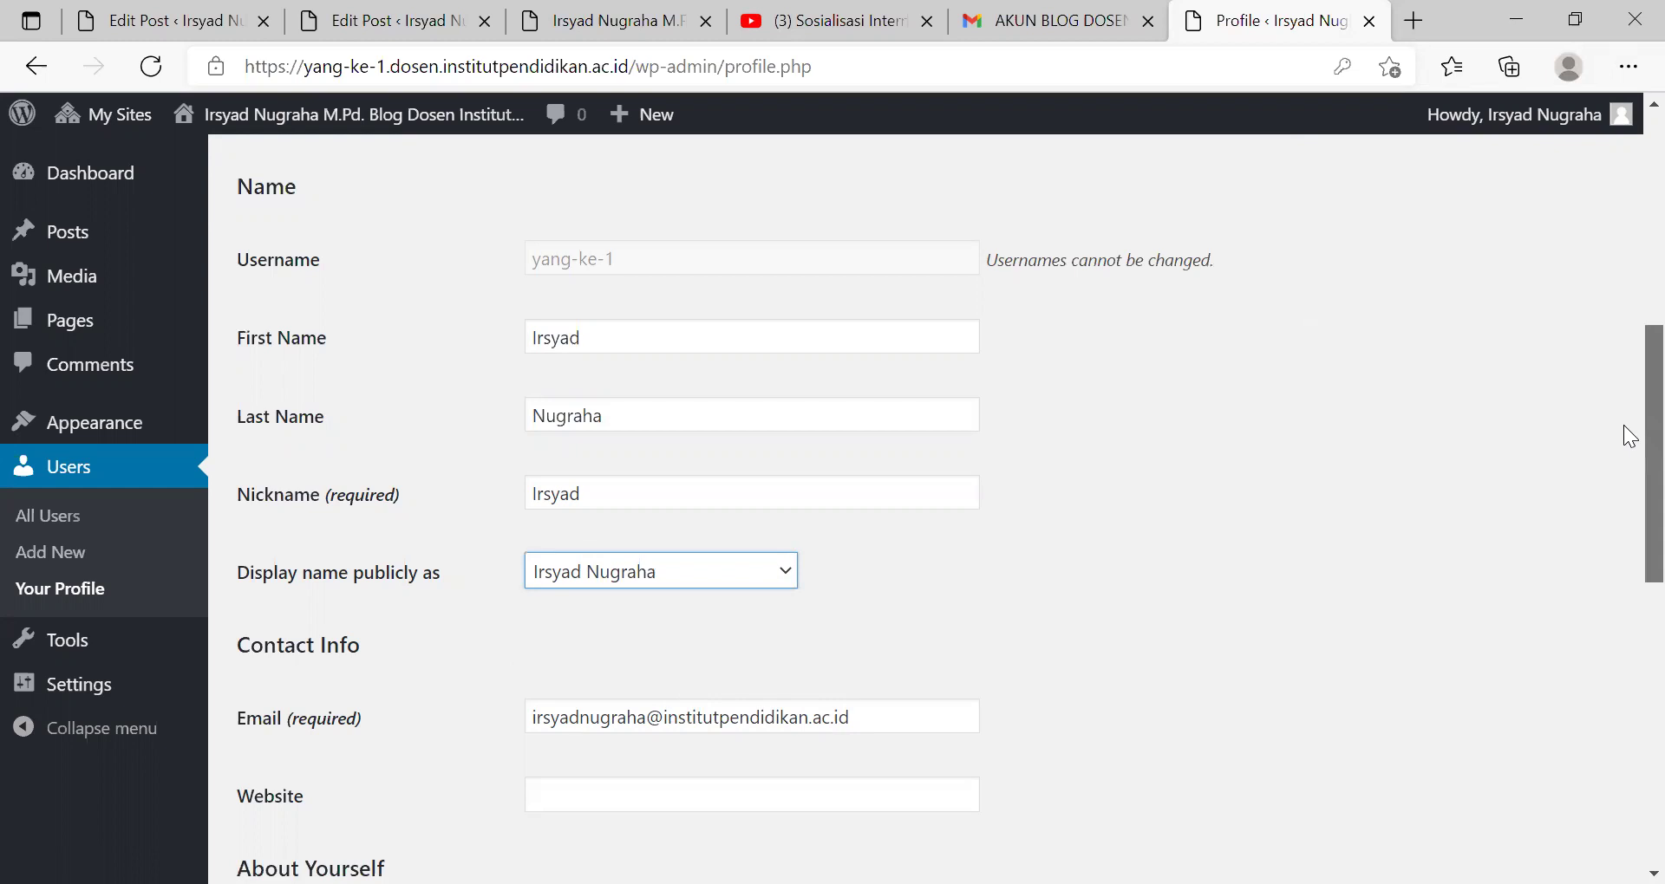
- Review the profile's contact and biographical details, view the linked Gravatar site for profile pictures, and return to the profile
{"action": "scroll", "coordinate": [1614, 459], "scroll_direction": "down", "scroll_amount": 5}
{"action": "scroll", "coordinate": [1623, 537], "scroll_direction": "down", "scroll_amount": 1}
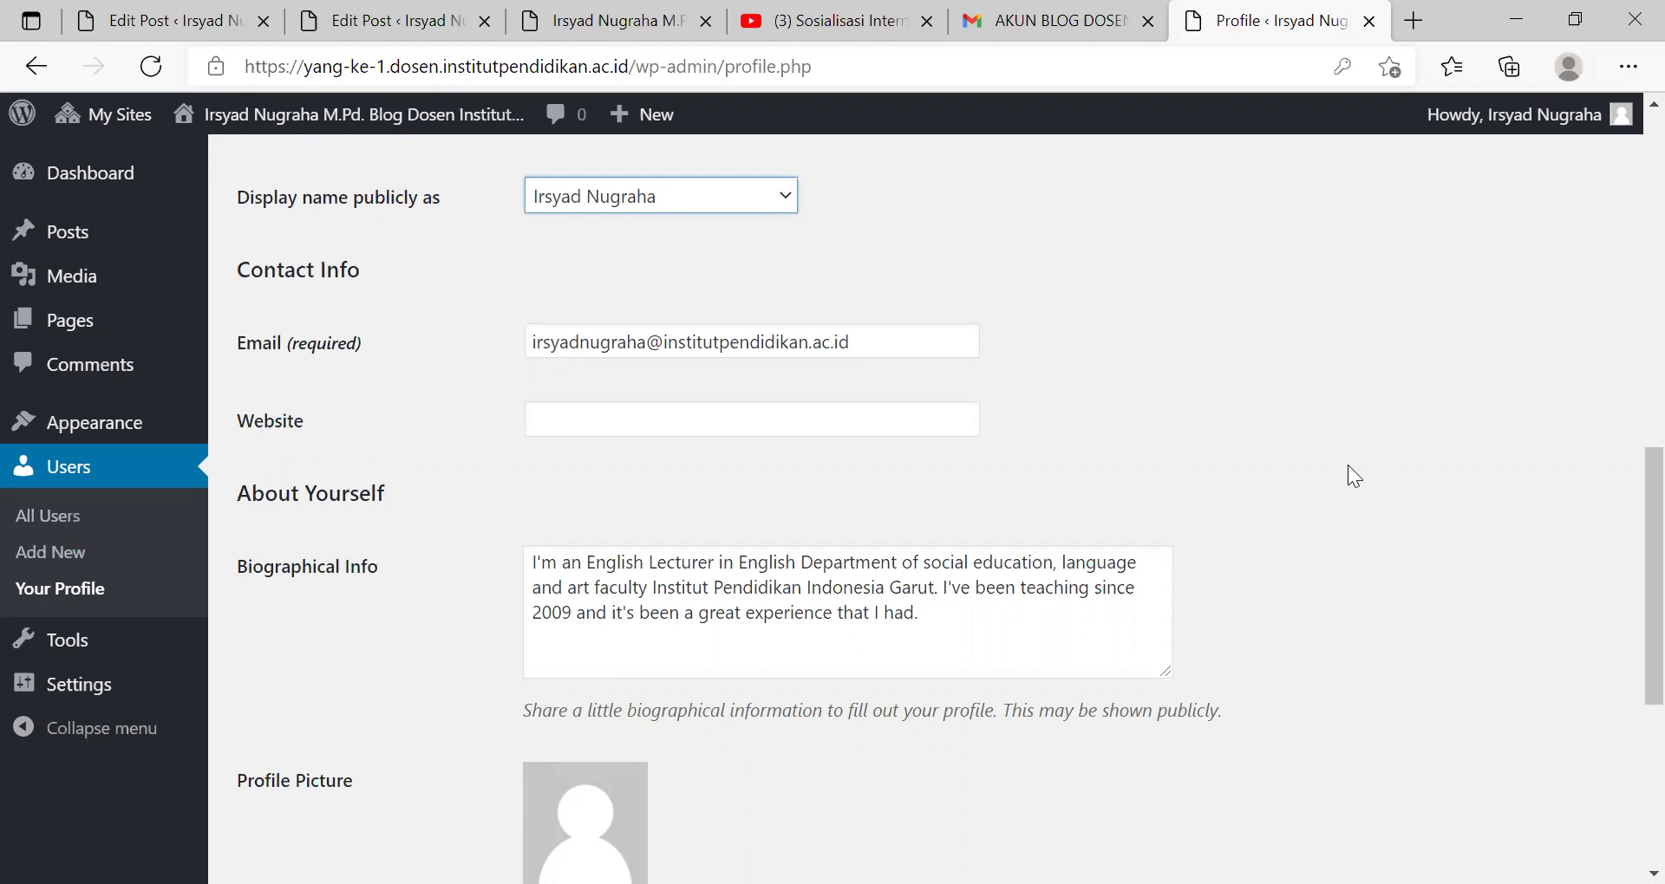
{"action": "left_click_drag", "start_coordinate": [1623, 479], "coordinate": [1624, 552]}
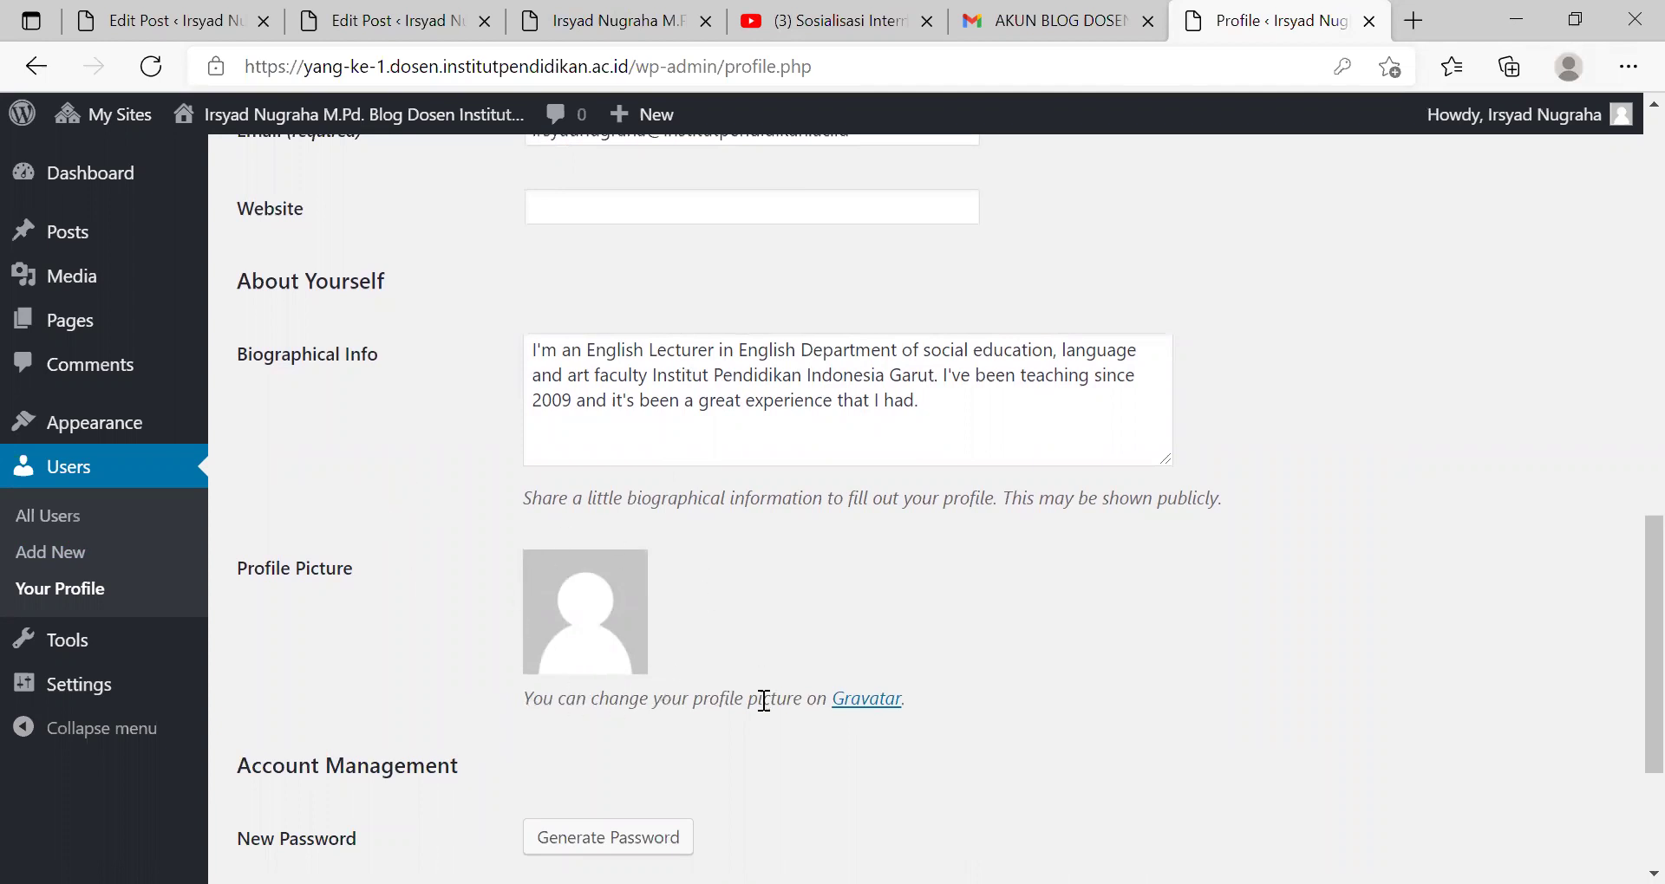
{"action": "left_click", "coordinate": [878, 716]}
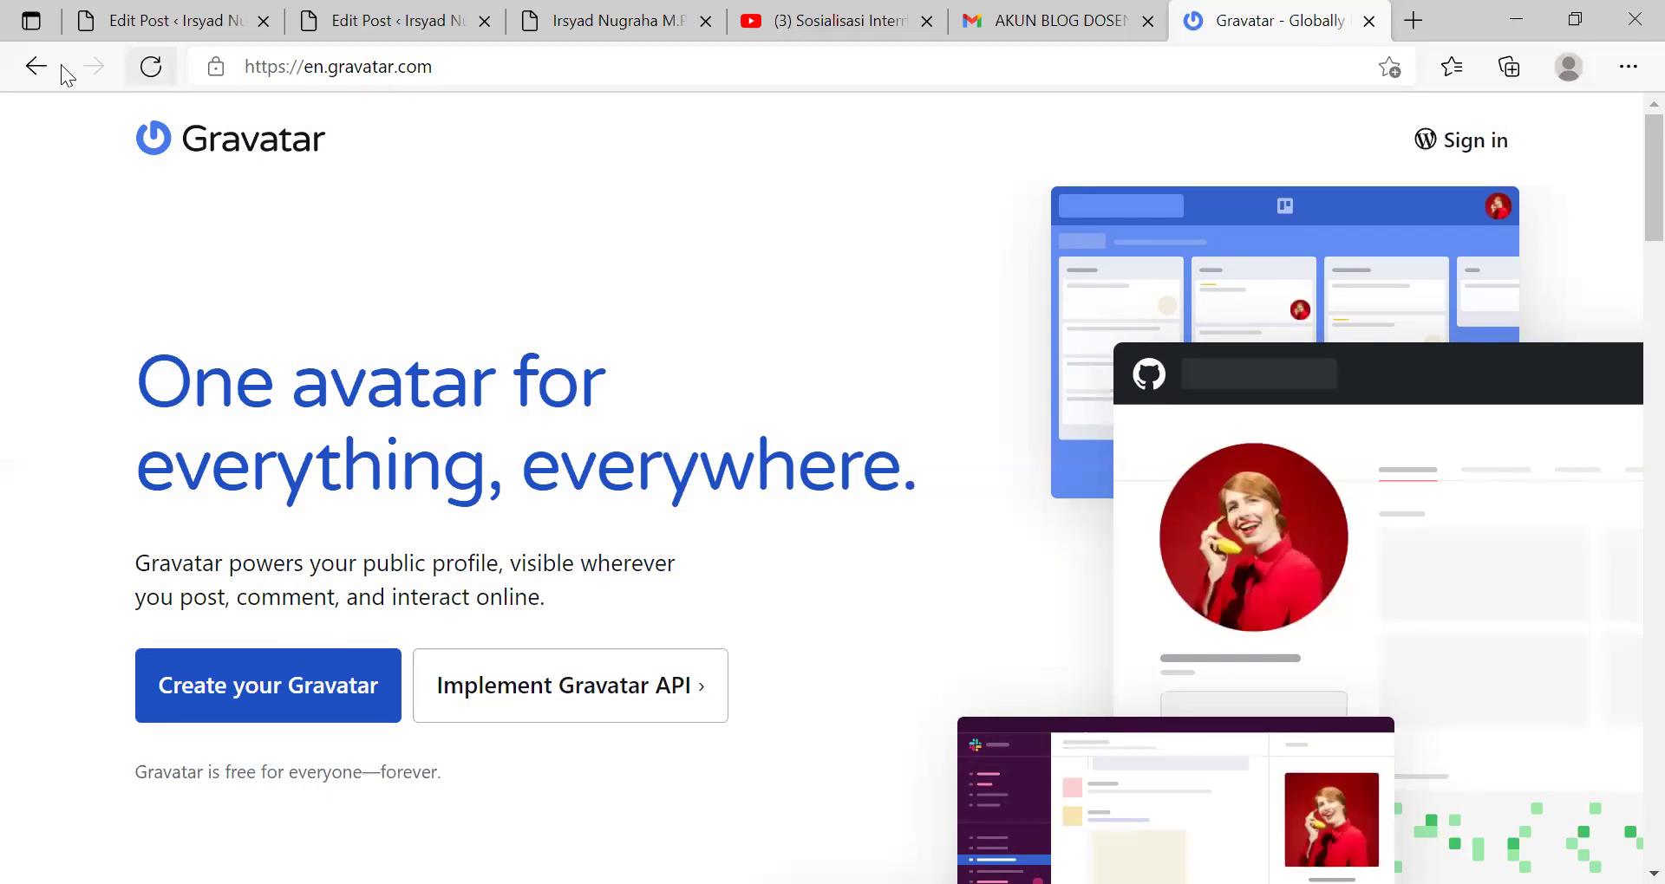
{"action": "left_click", "coordinate": [32, 68]}
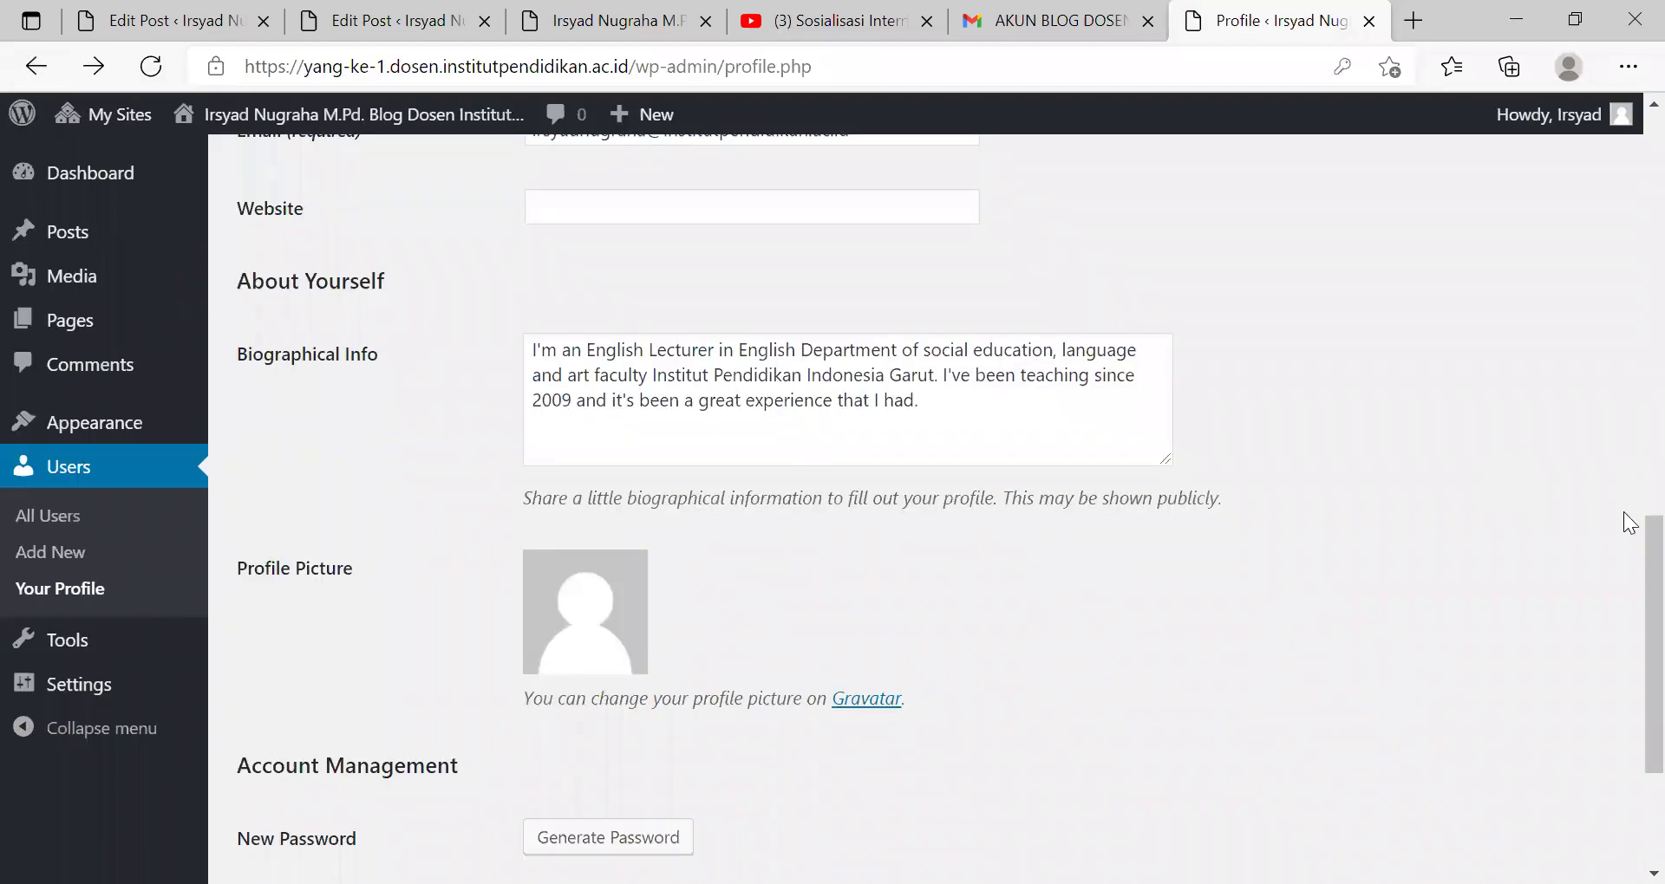
- Try generating a new account password, cancel it, and save the profile changes
{"action": "left_click_drag", "start_coordinate": [1624, 565], "coordinate": [1624, 679]}
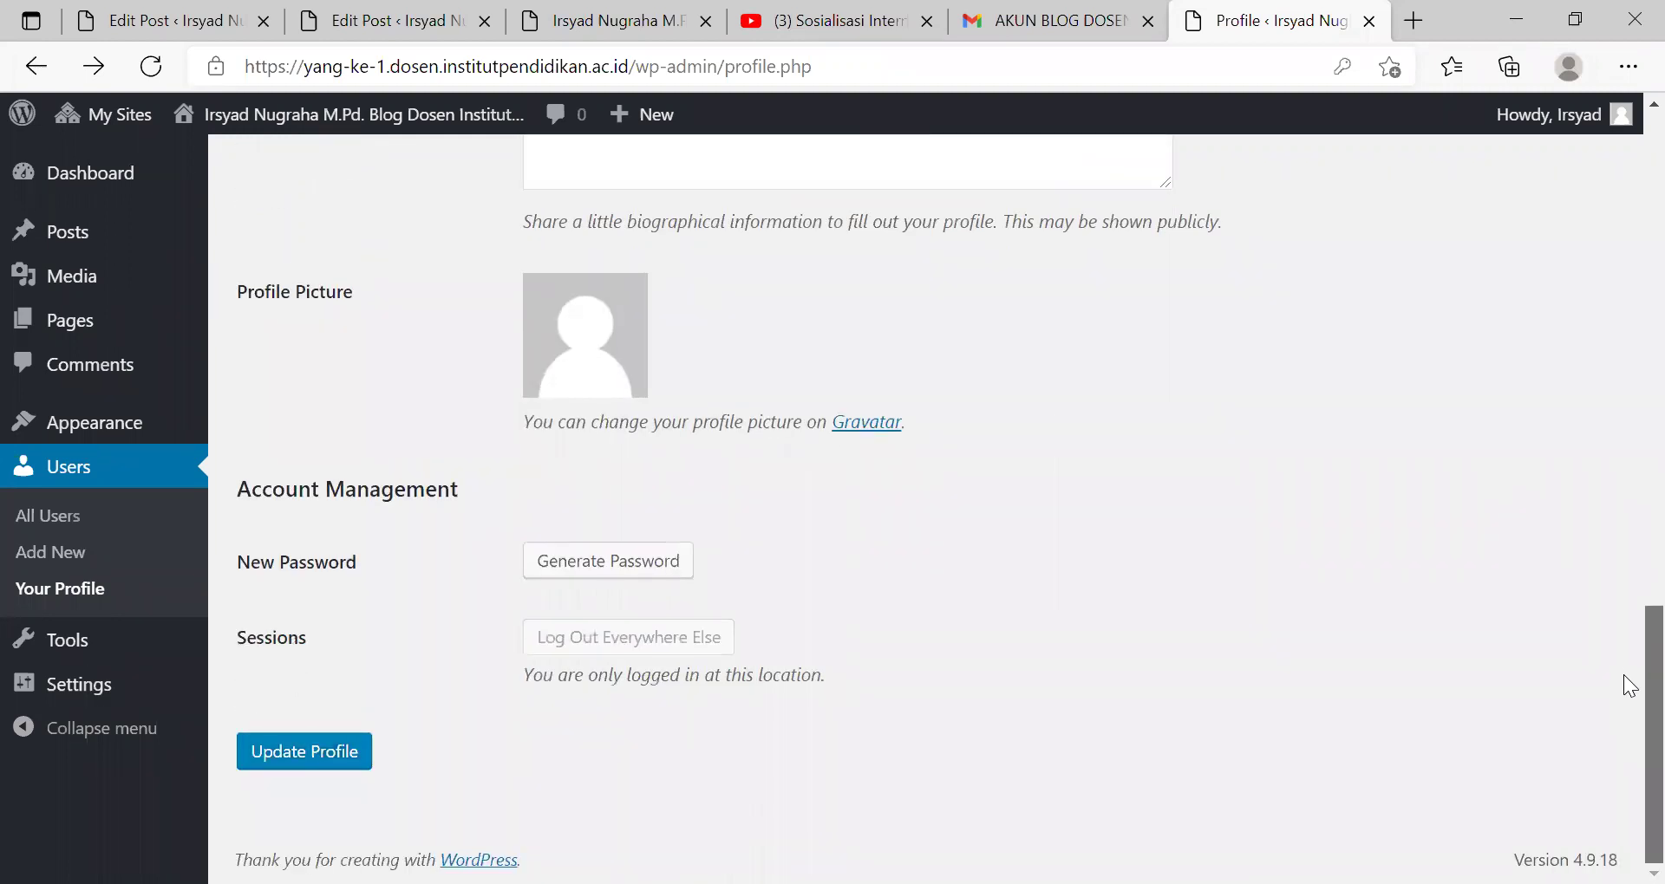
{"action": "left_click", "coordinate": [561, 573]}
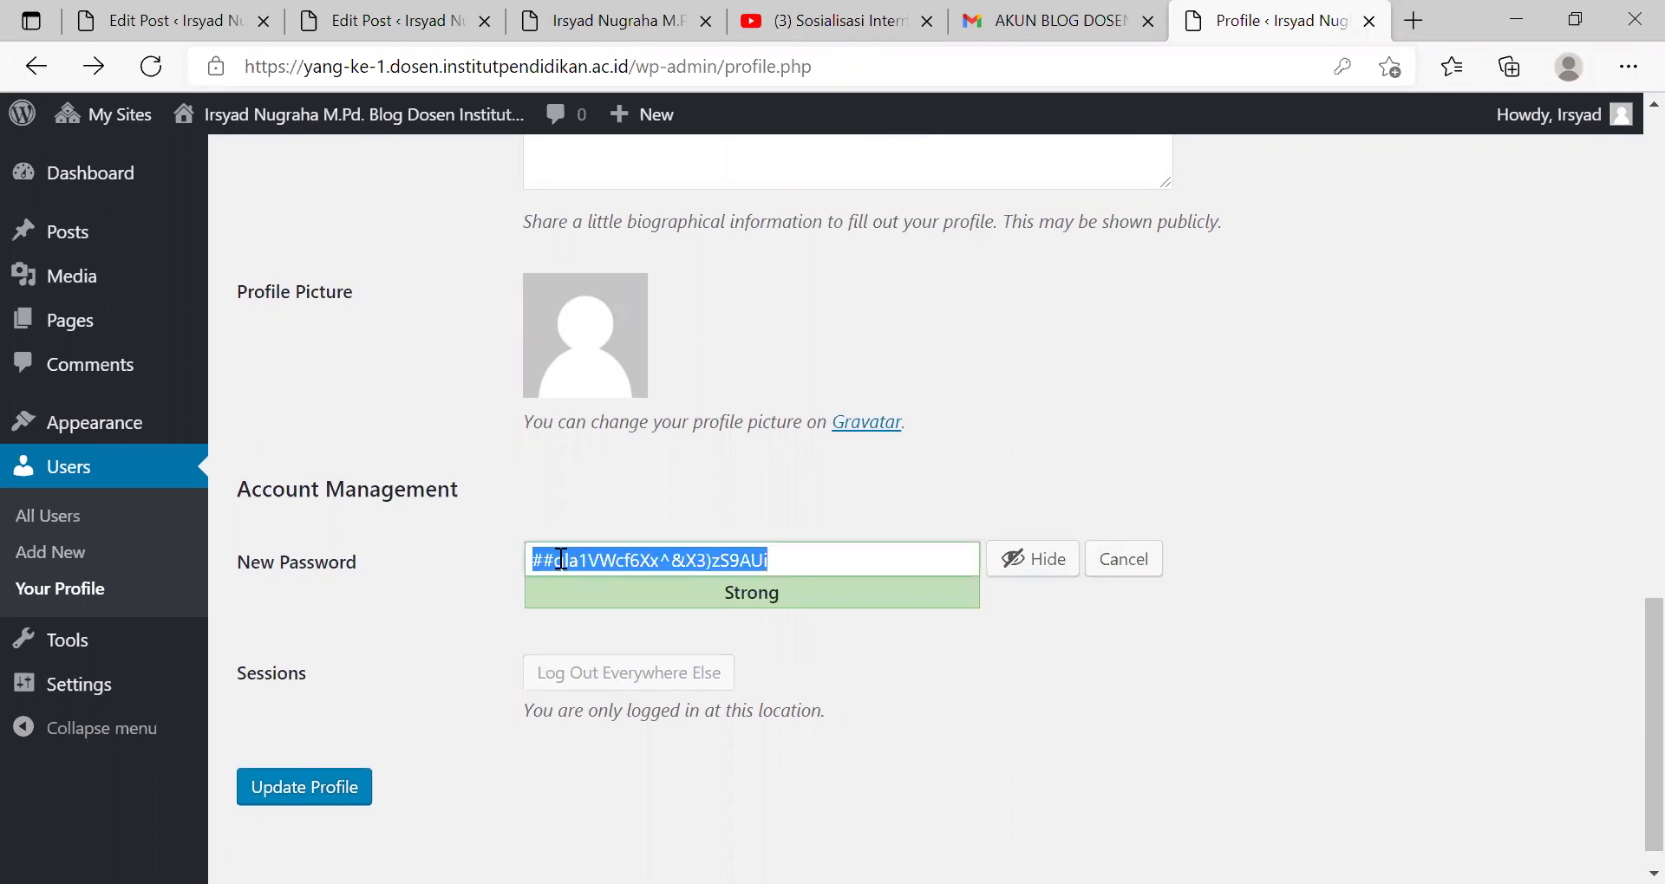
{"action": "left_click", "coordinate": [1121, 559]}
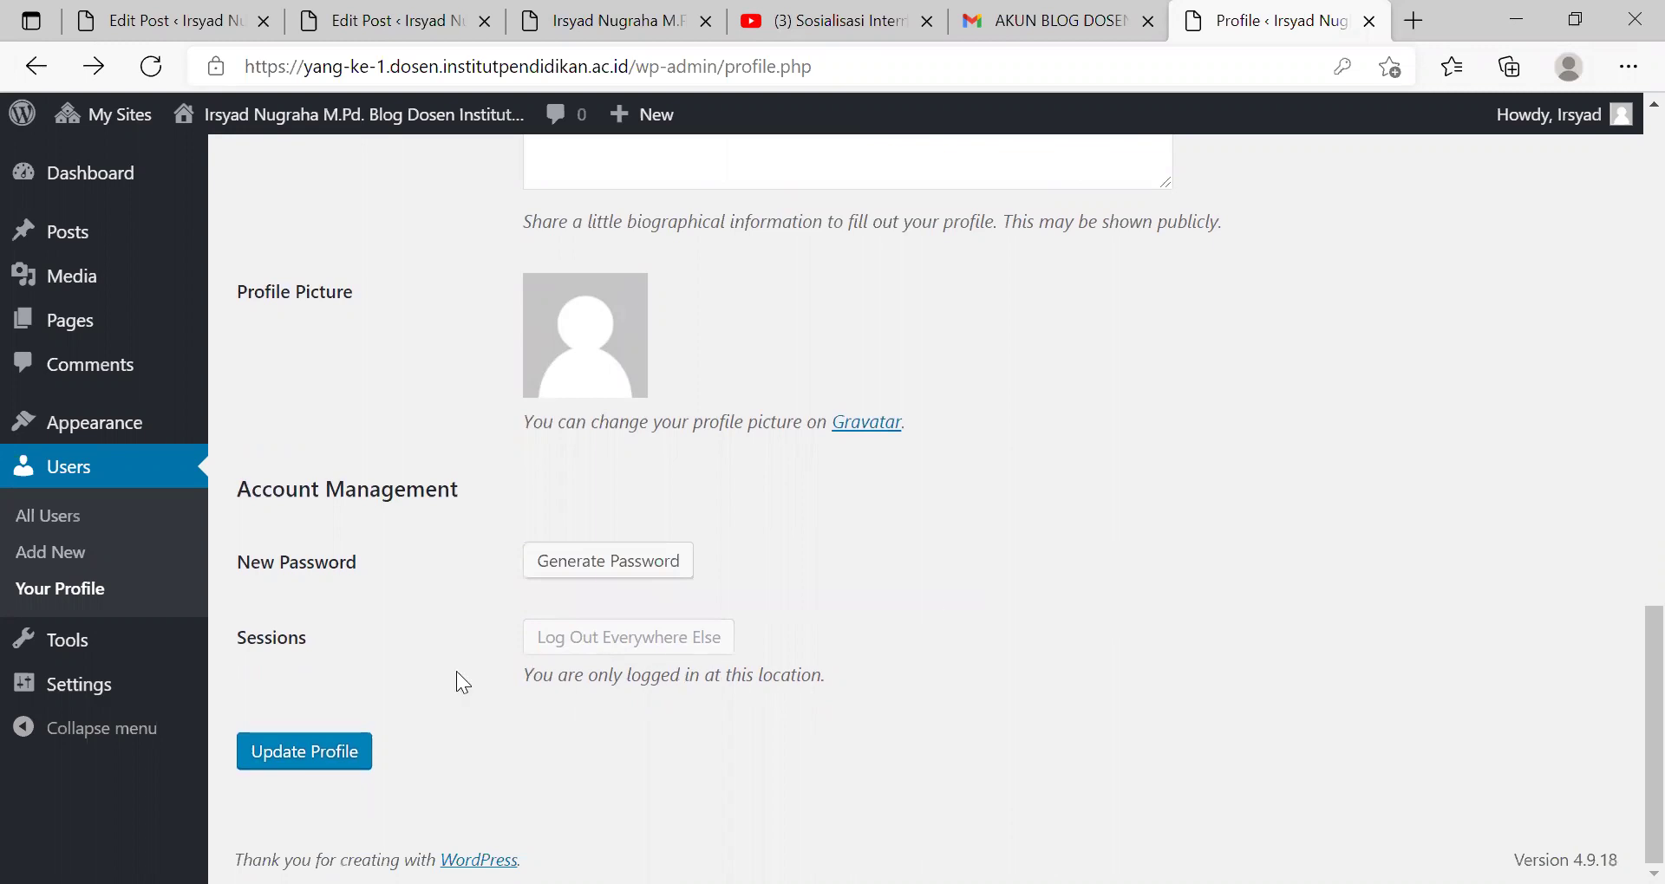
{"action": "left_click", "coordinate": [319, 754]}
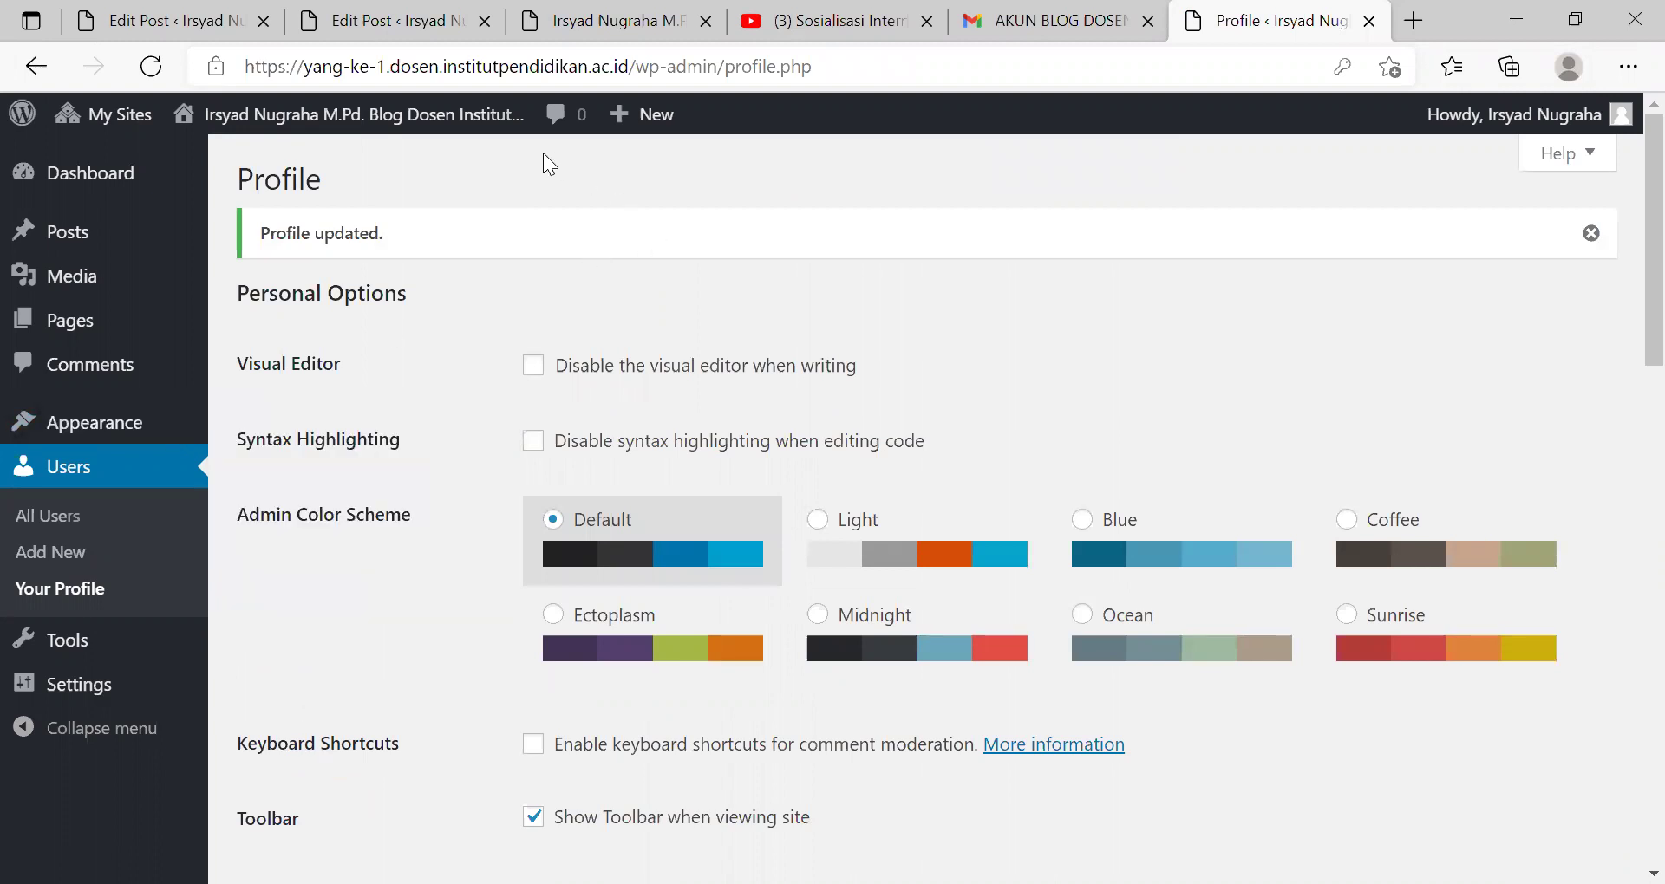
- Open the blog's front page in the customizer and remove the word "Blog" and the extra spaces from the site title
{"action": "left_click", "coordinate": [465, 127]}
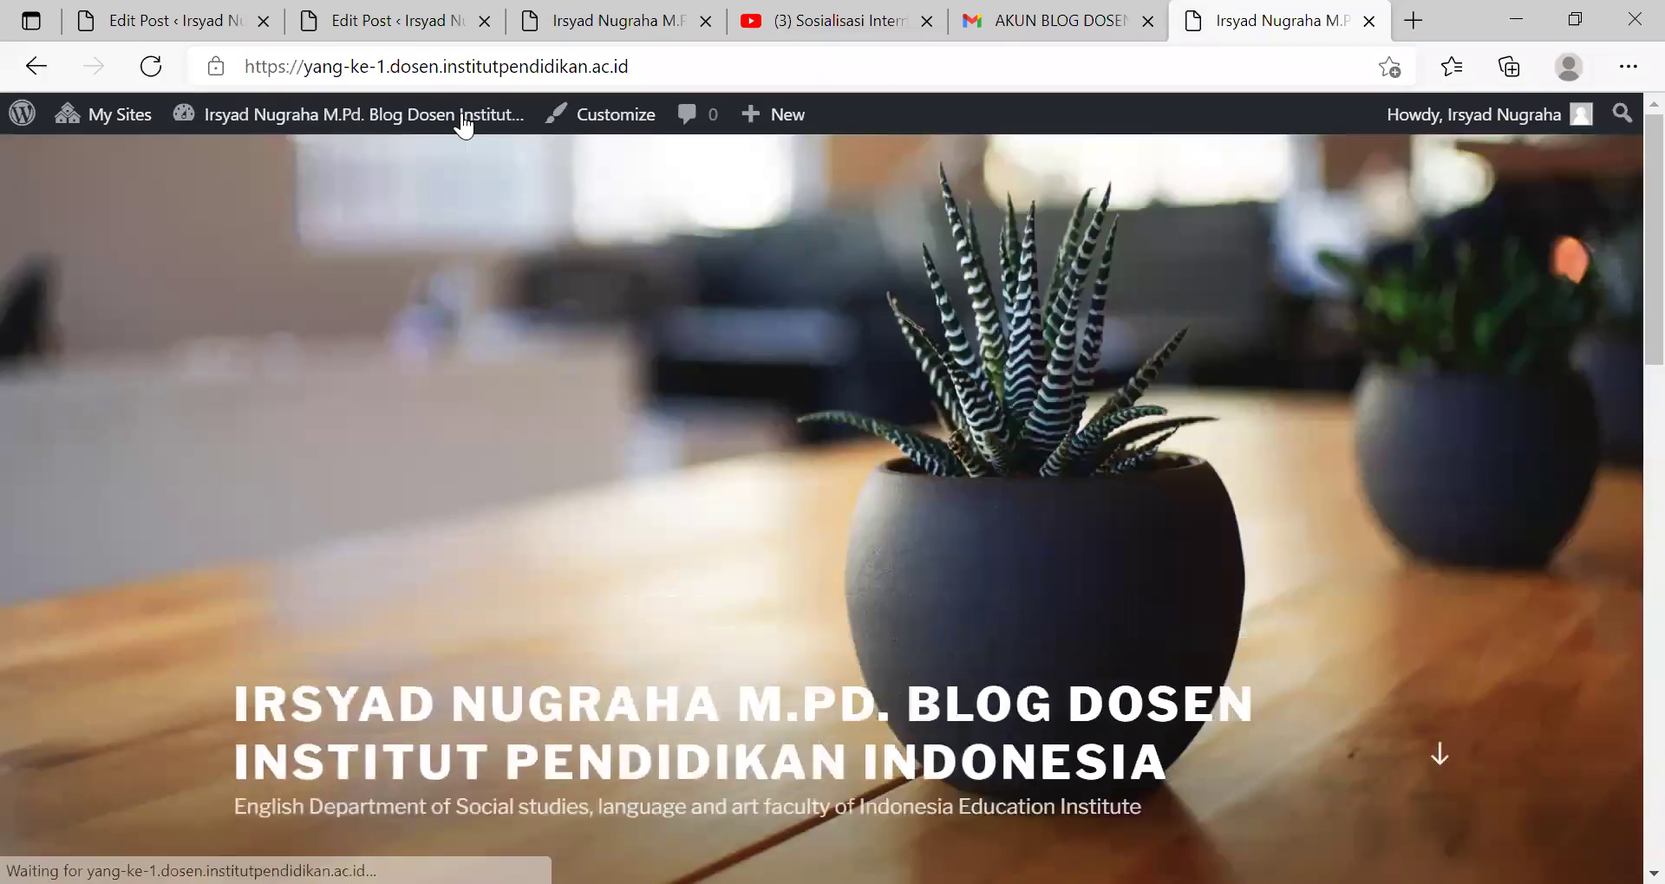
{"action": "left_click", "coordinate": [604, 130]}
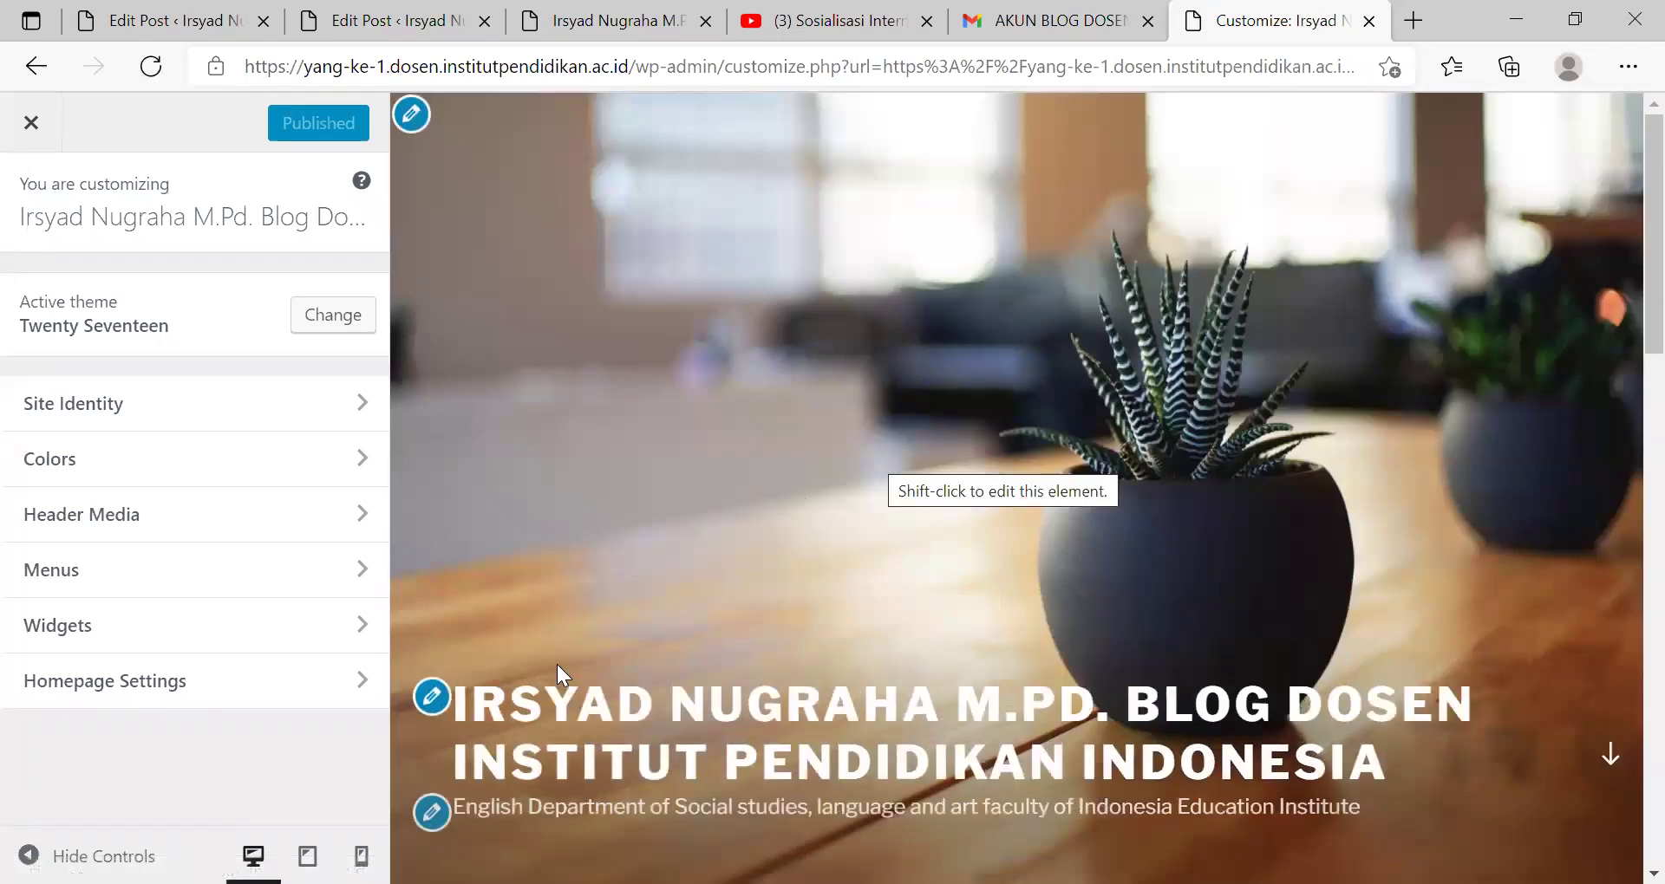
{"action": "left_click", "coordinate": [431, 698]}
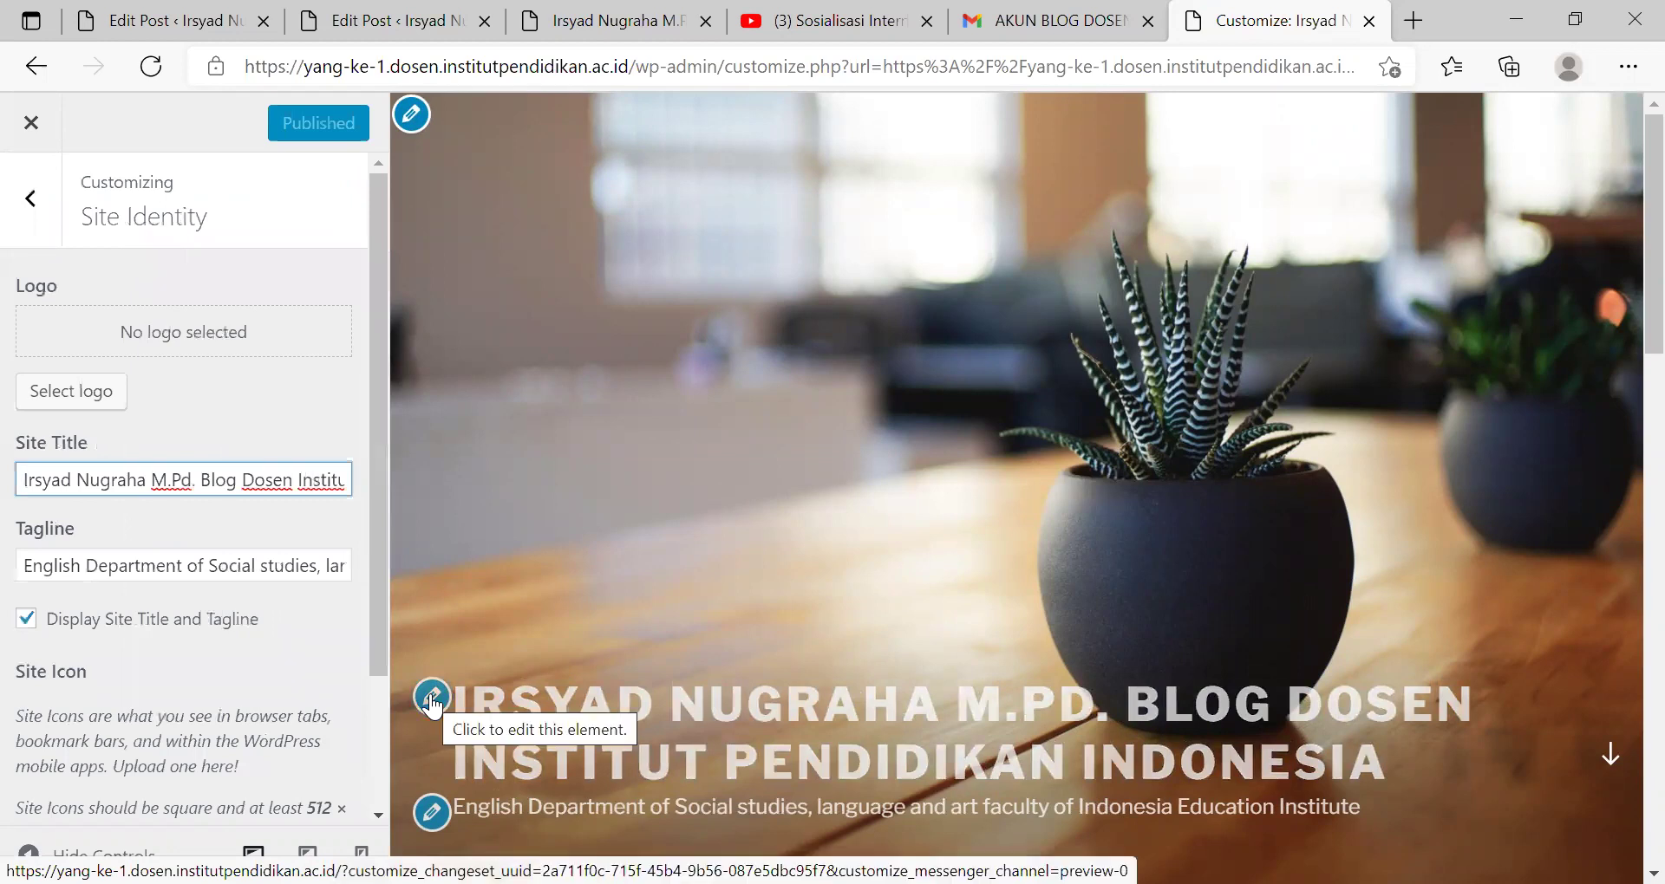
{"action": "key", "text": "Right"}
{"action": "key", "text": "Right"}
{"action": "key", "text": "Right"}
{"action": "key", "text": "Right"}
{"action": "key", "text": "Right"}
{"action": "key", "text": "Right"}
{"action": "key", "text": "ctrl+shift+Right"}
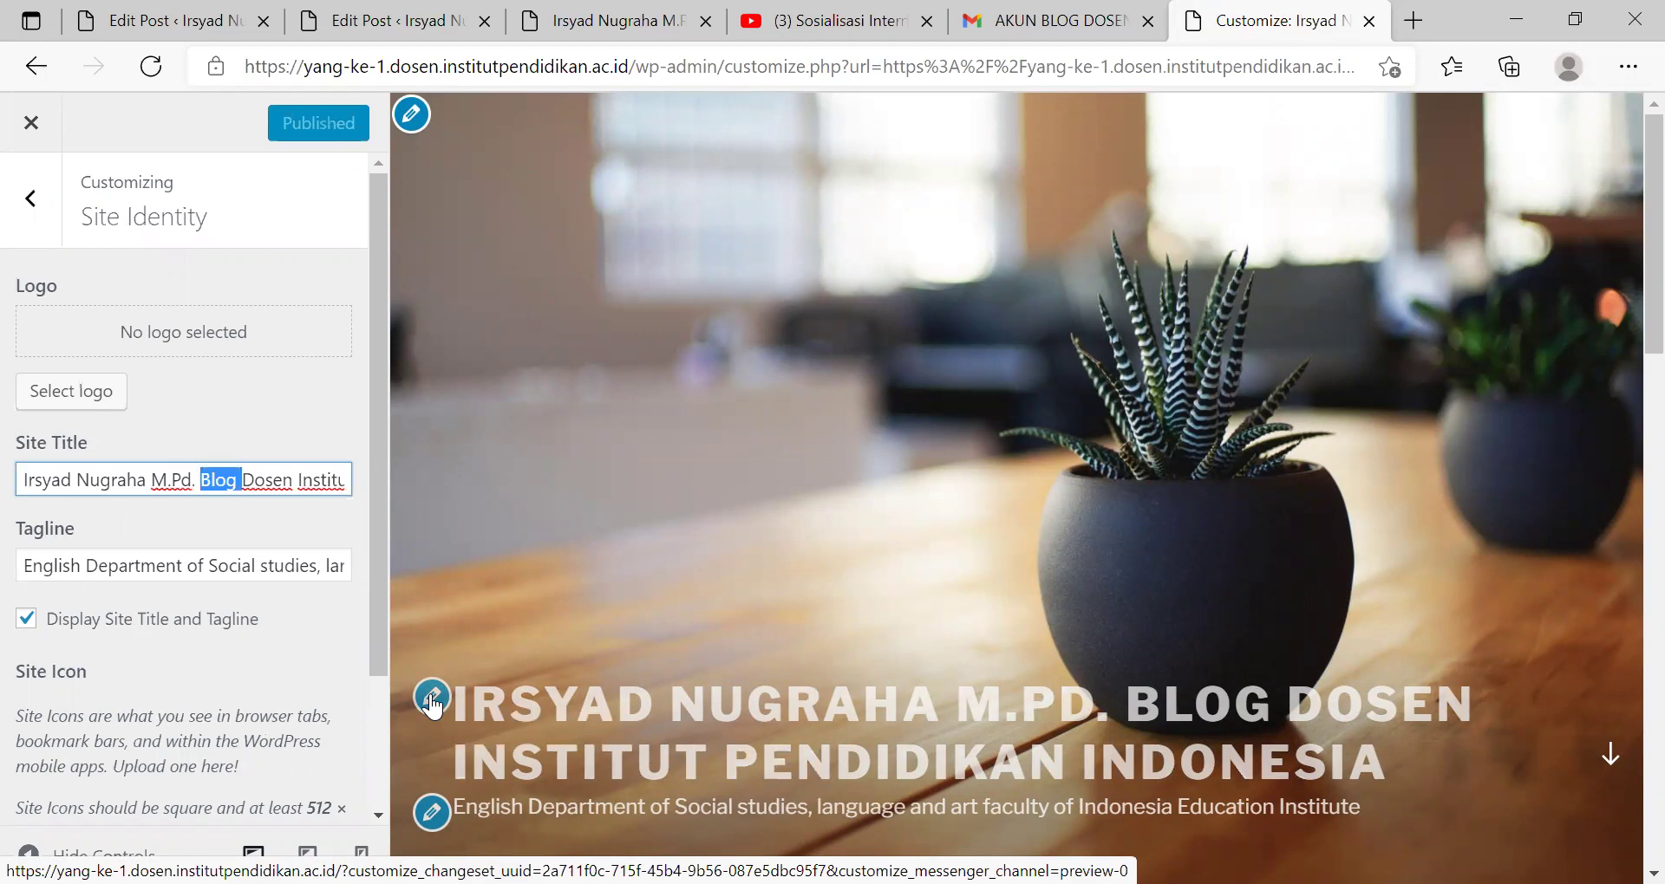
{"action": "key", "text": "BackSpace"}
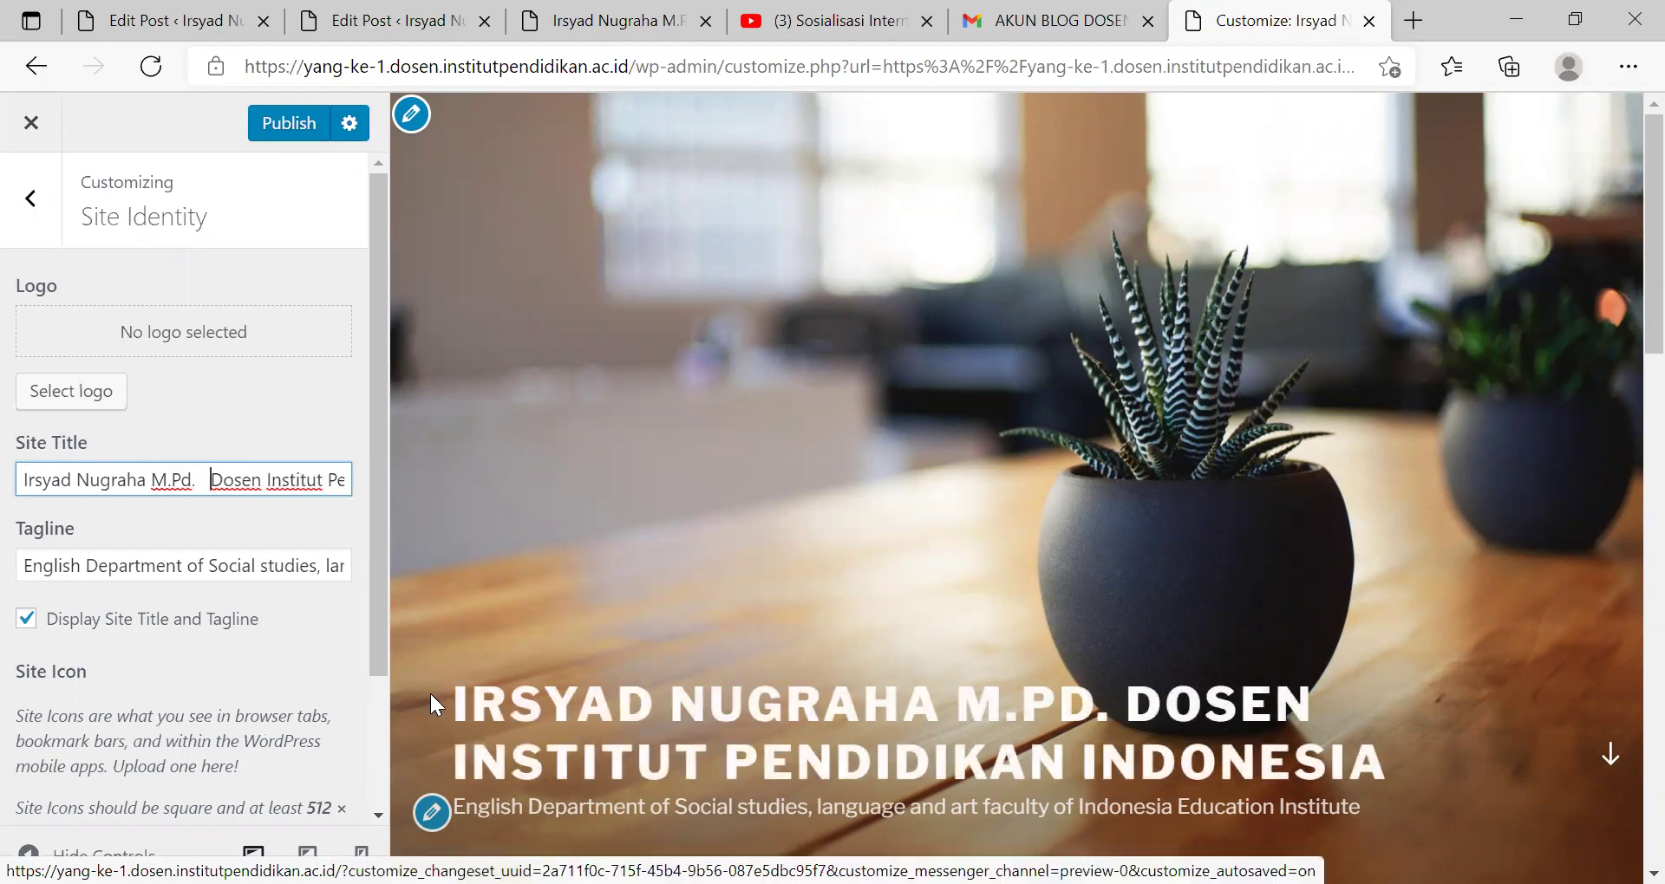
{"action": "key", "text": "BackSpace"}
{"action": "key", "text": "BackSpace"}
{"action": "key", "text": "BackSpace"}
{"action": "key", "text": "BackSpace"}
{"action": "key", "text": "BackSpace"}
{"action": "key", "text": "BackSpace"}
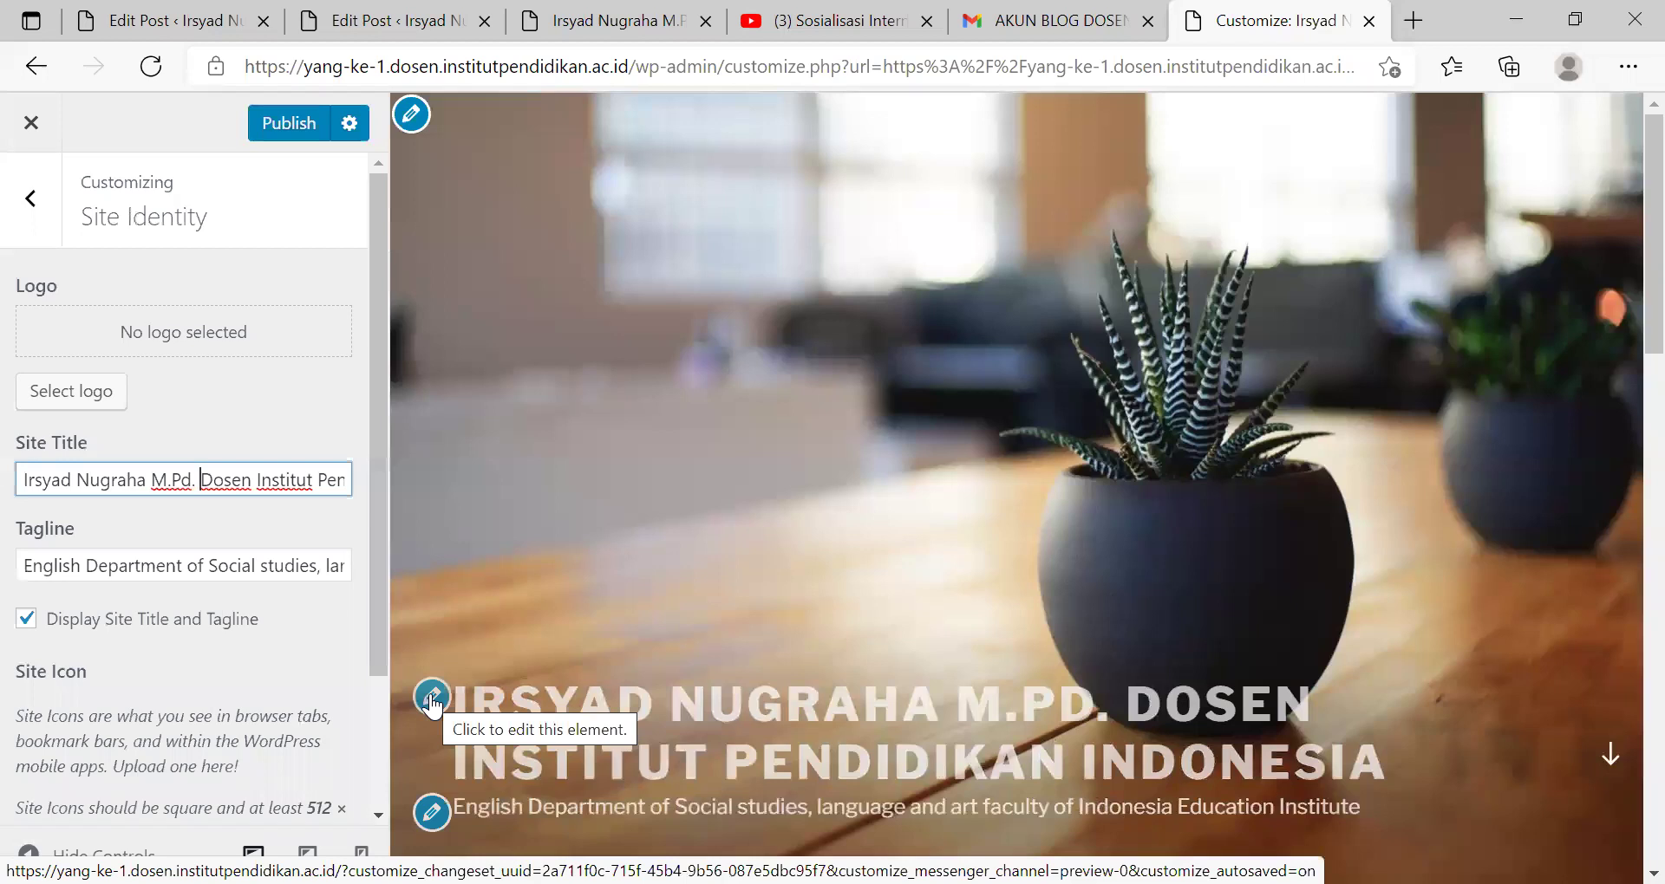
- View the tagline and header media settings, and look through the posts and sidebar widgets in the site preview
{"action": "left_click", "coordinate": [434, 817]}
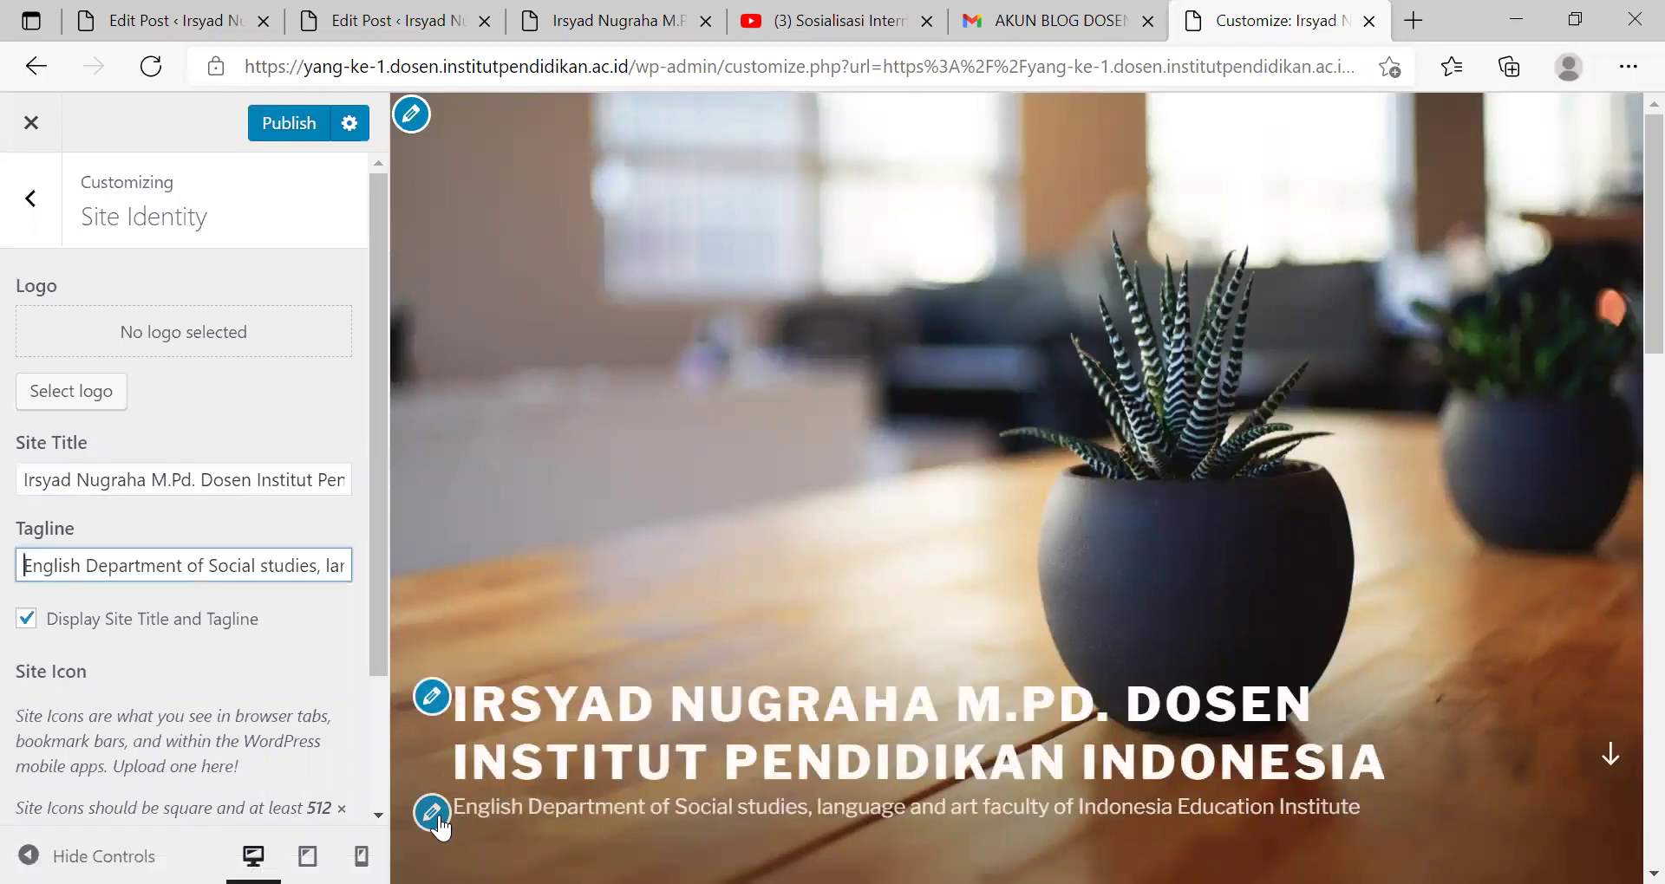
{"action": "left_click", "coordinate": [411, 120]}
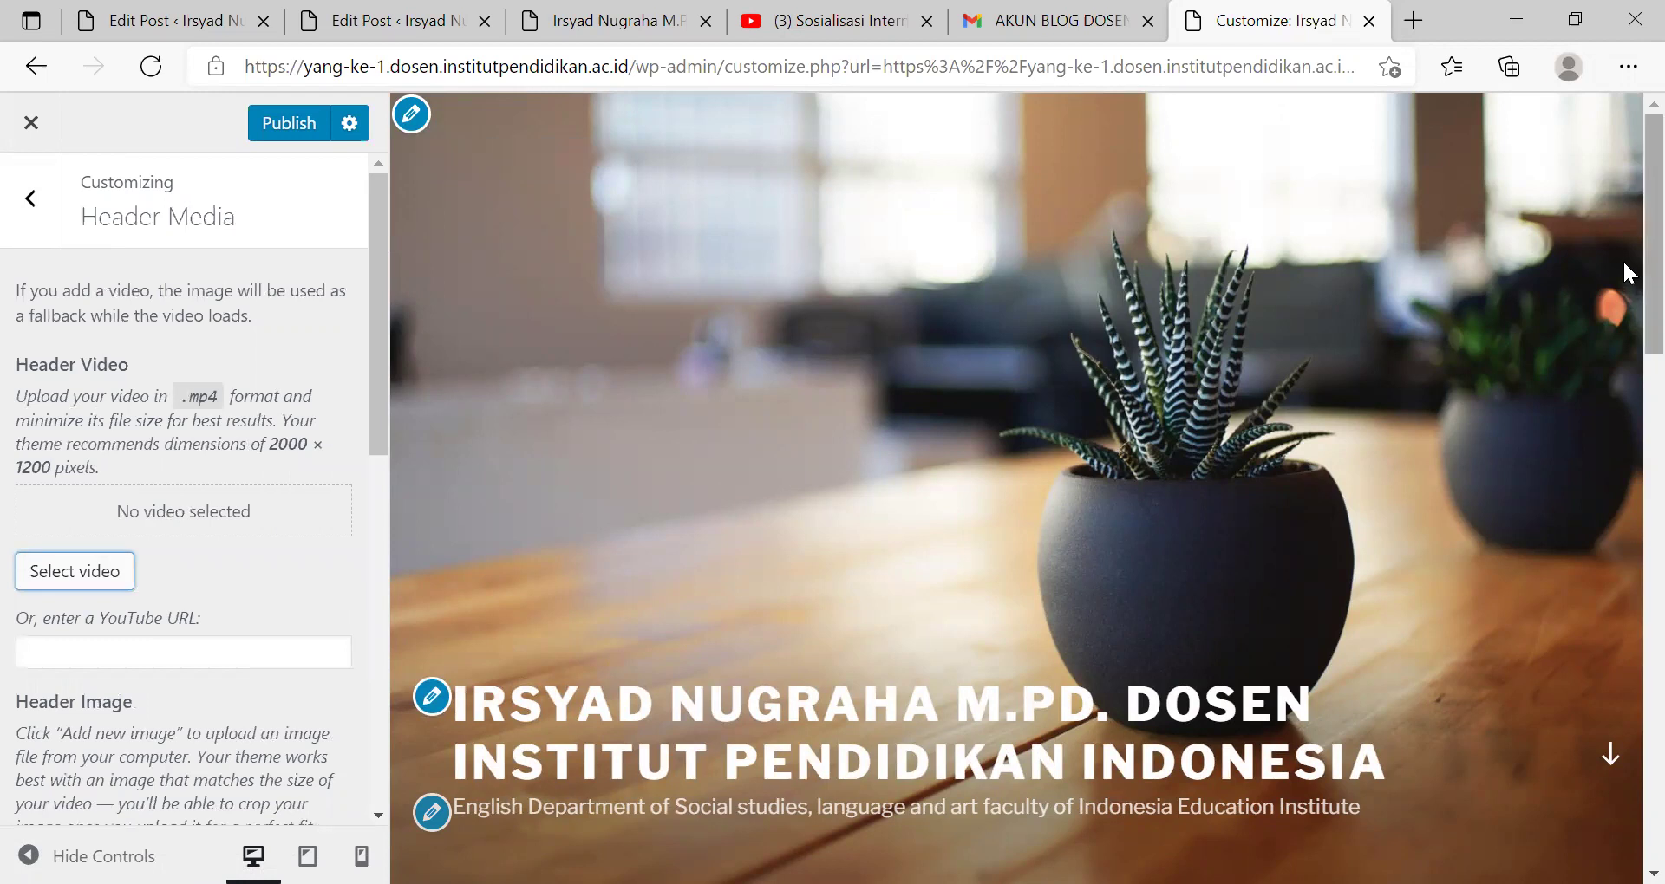
{"action": "scroll", "coordinate": [1622, 283], "scroll_direction": "down", "scroll_amount": 8}
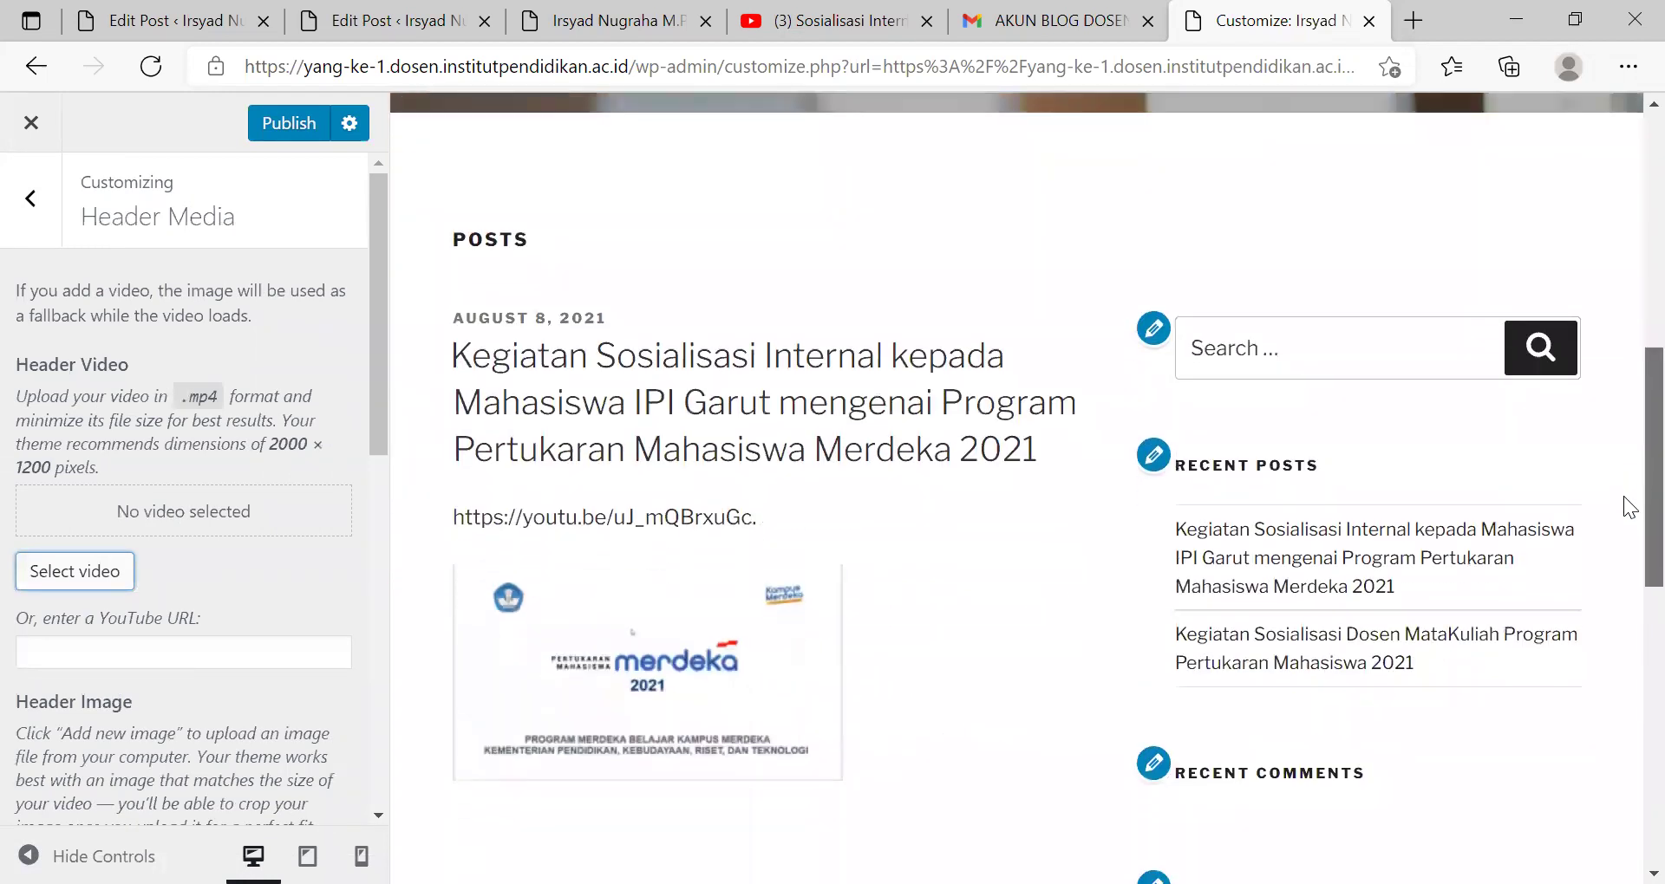
{"action": "scroll", "coordinate": [1630, 515], "scroll_direction": "down", "scroll_amount": 8}
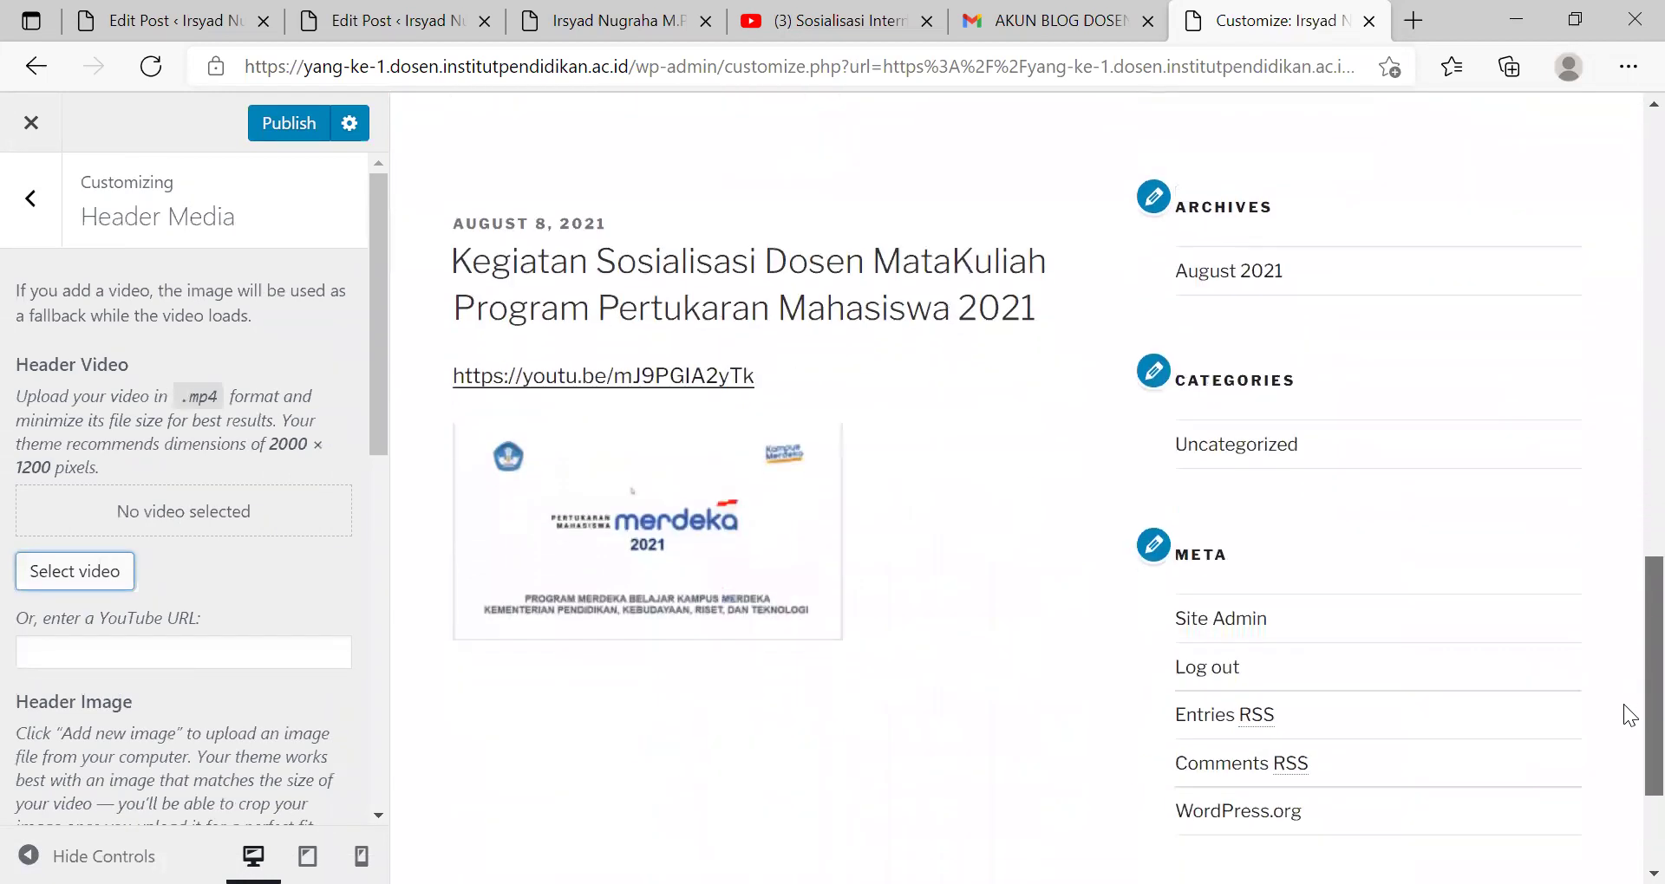
- View the settings of the Categories and Meta widgets in the blog sidebar, and collapse the Meta widget without changing it
{"action": "scroll", "coordinate": [1625, 702], "scroll_direction": "up", "scroll_amount": 4}
{"action": "scroll", "coordinate": [1624, 643], "scroll_direction": "down", "scroll_amount": 5}
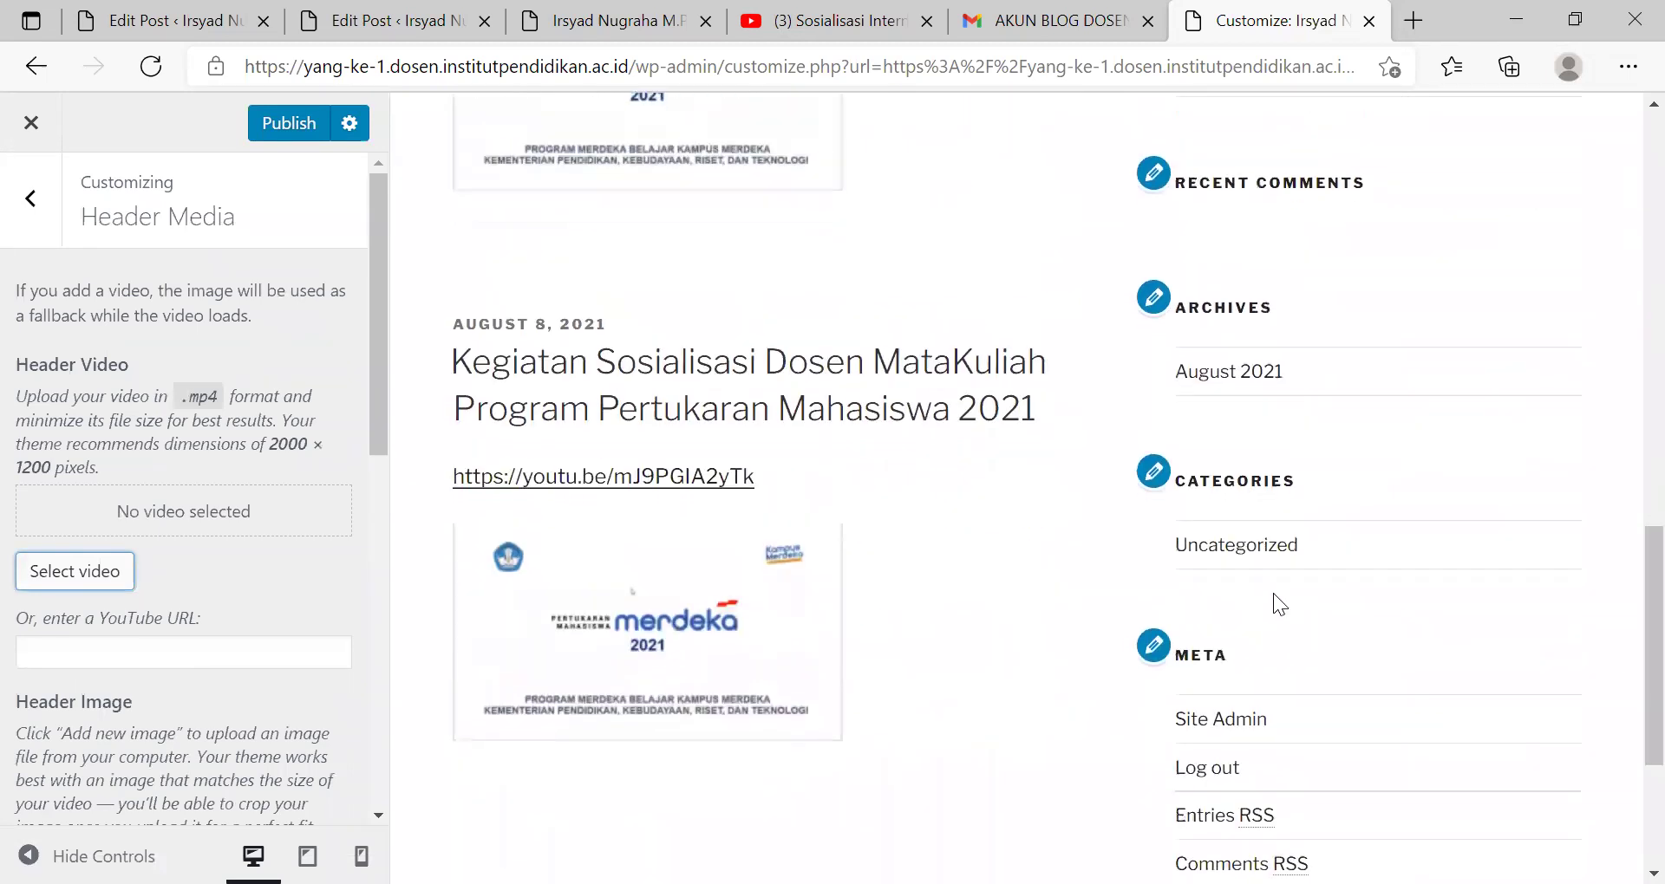
{"action": "left_click", "coordinate": [1154, 472]}
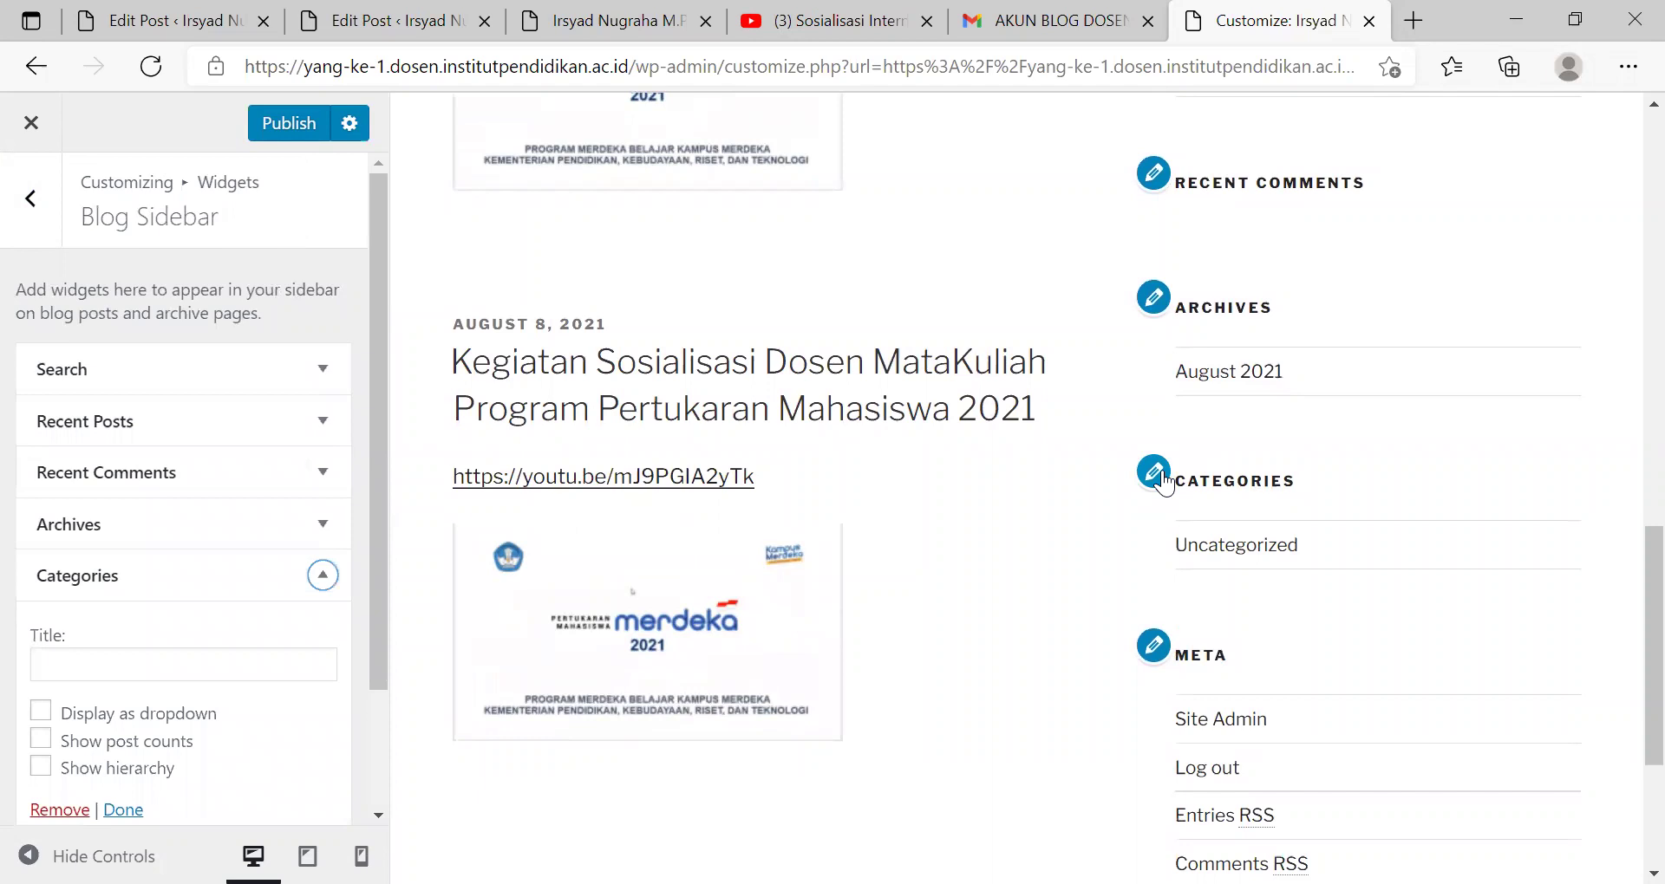
{"action": "left_click", "coordinate": [1155, 660]}
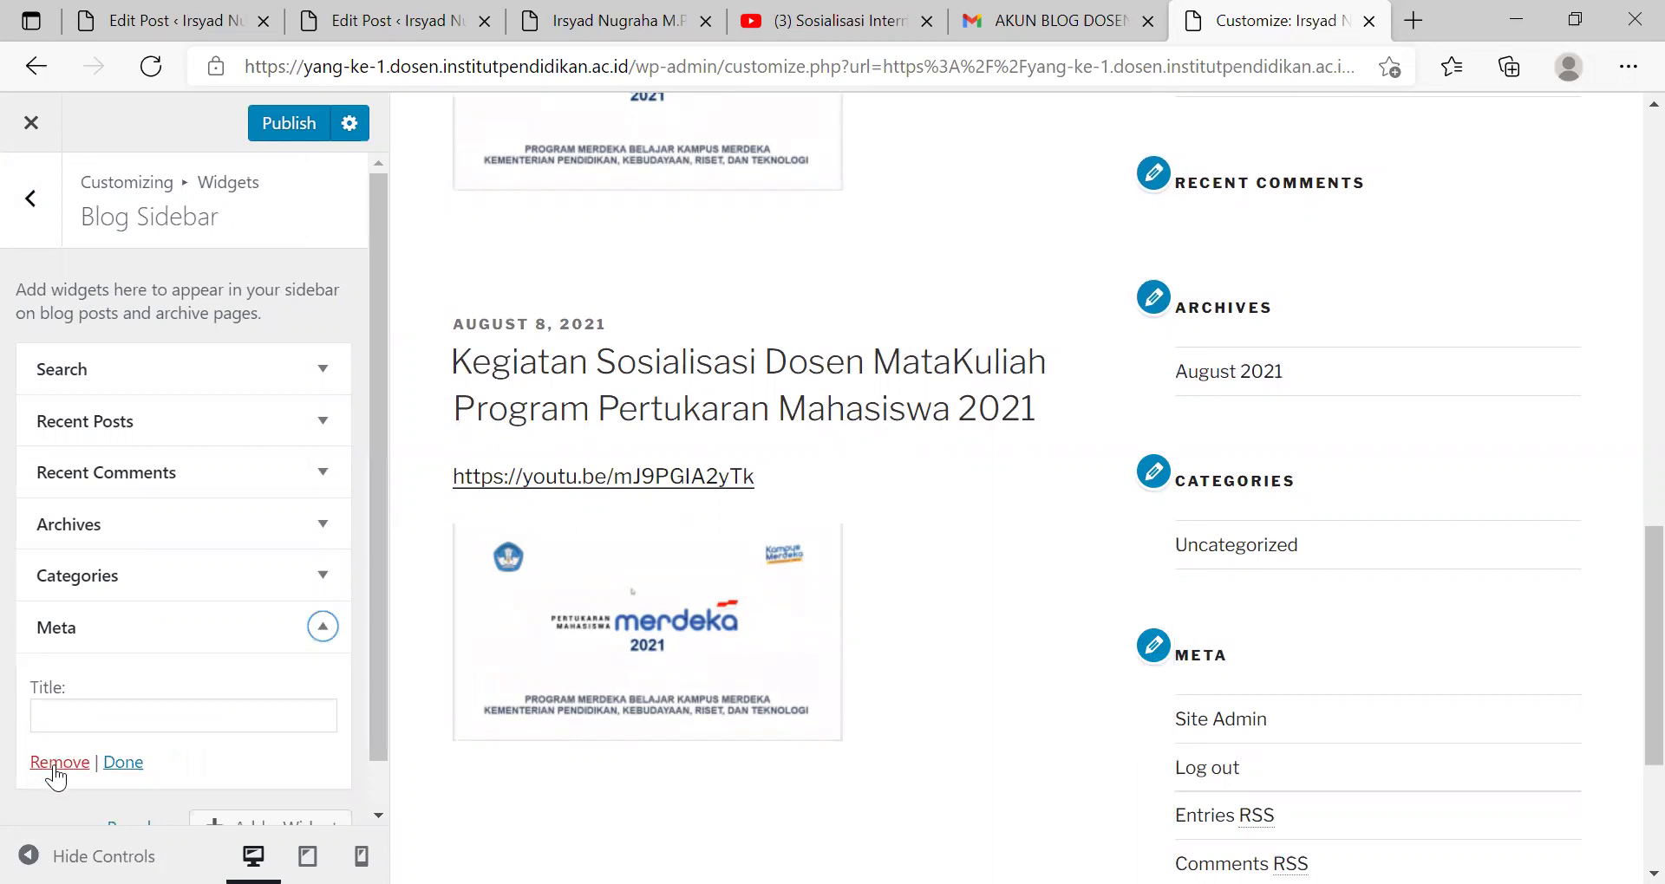
{"action": "left_click", "coordinate": [322, 627]}
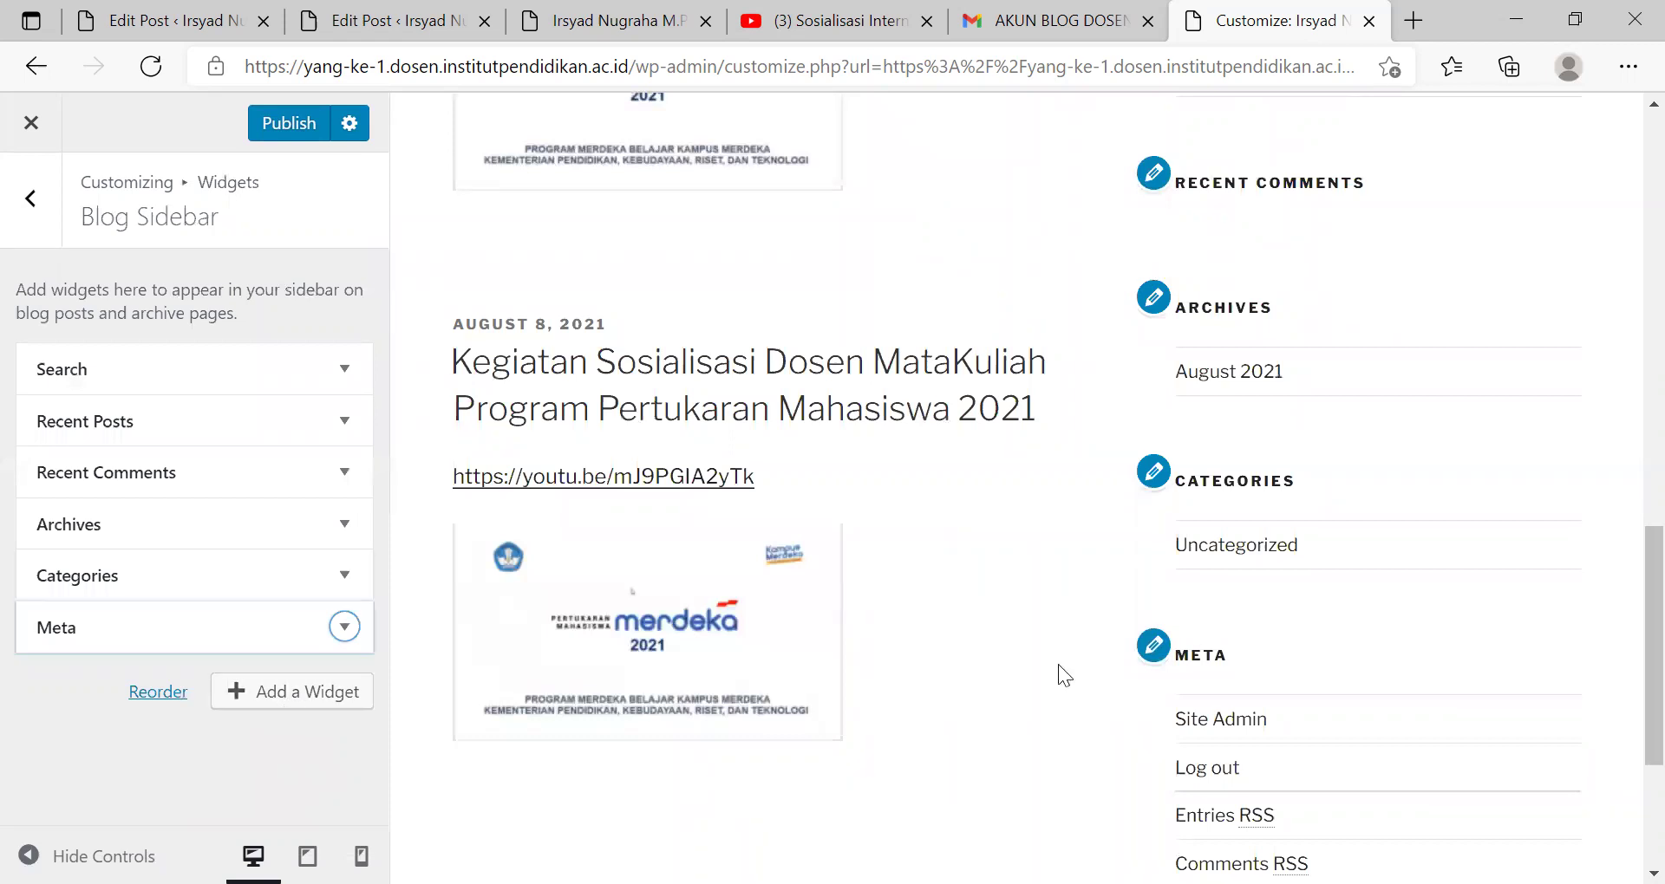
- Publish the customizer changes and close the customizer to check the header and posts on the live front page
{"action": "left_click", "coordinate": [291, 126]}
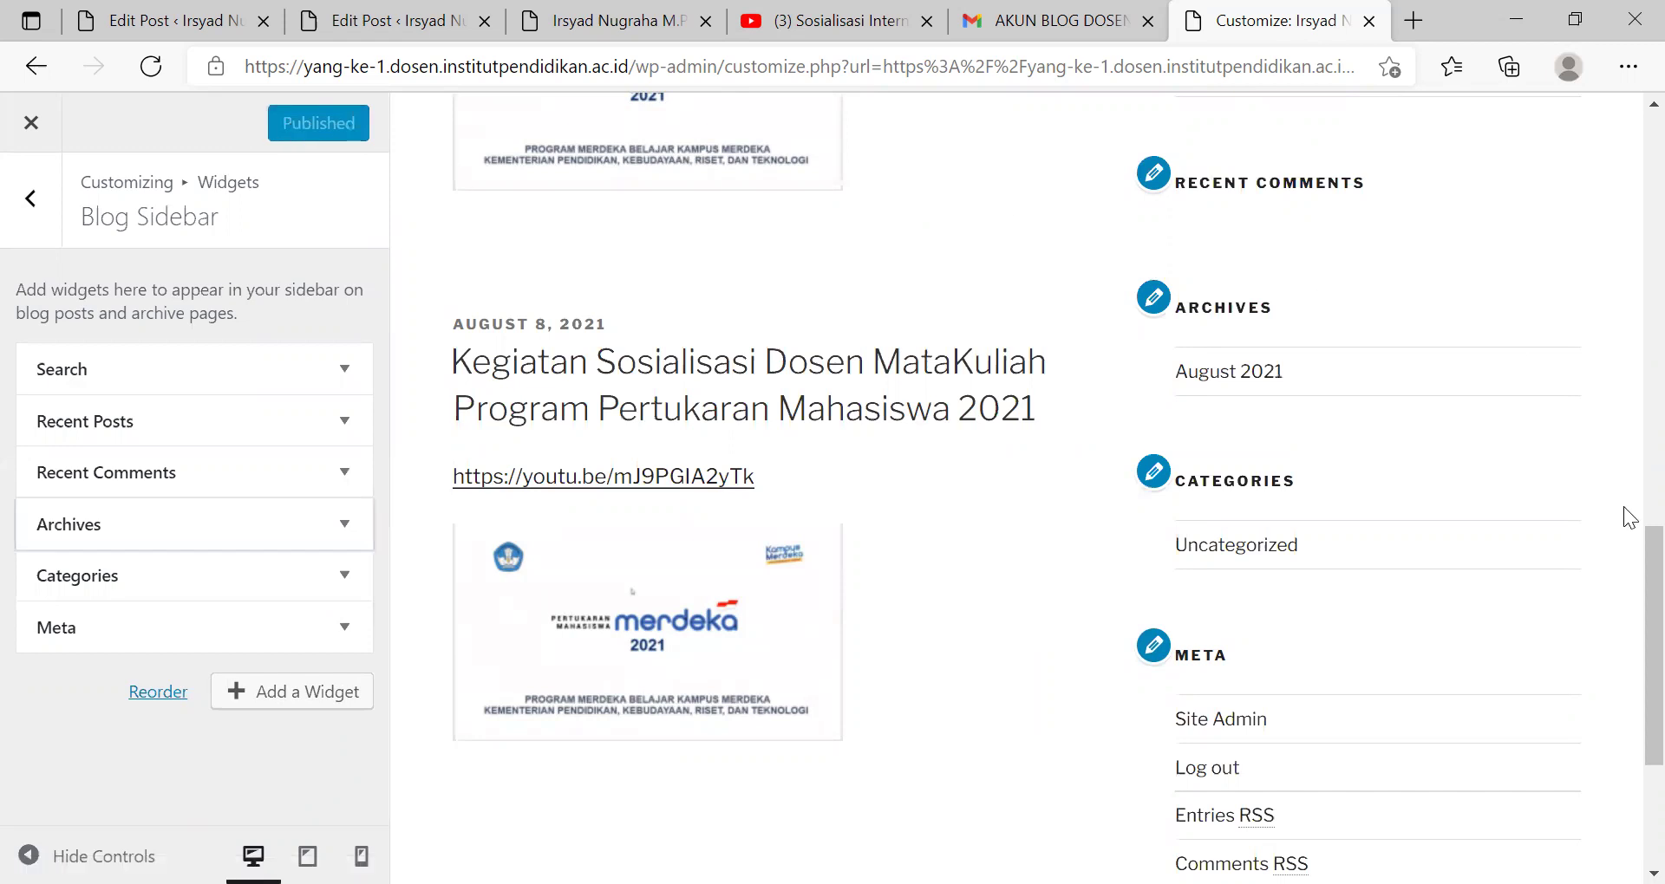
{"action": "left_click_drag", "start_coordinate": [1630, 569], "coordinate": [1623, 123]}
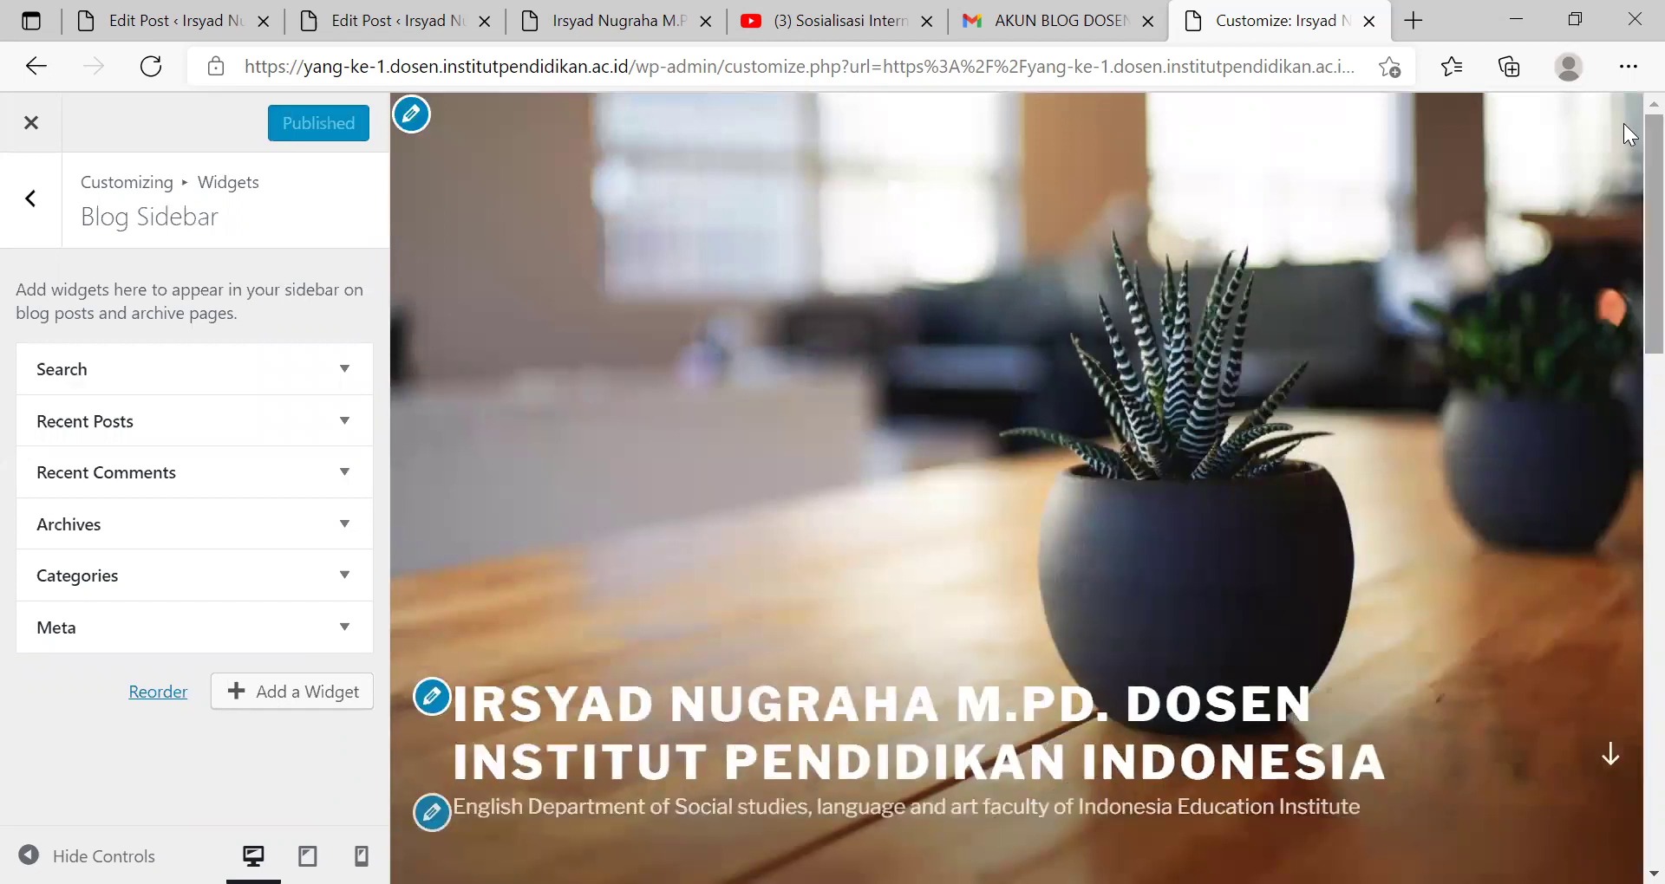
{"action": "left_click", "coordinate": [32, 128]}
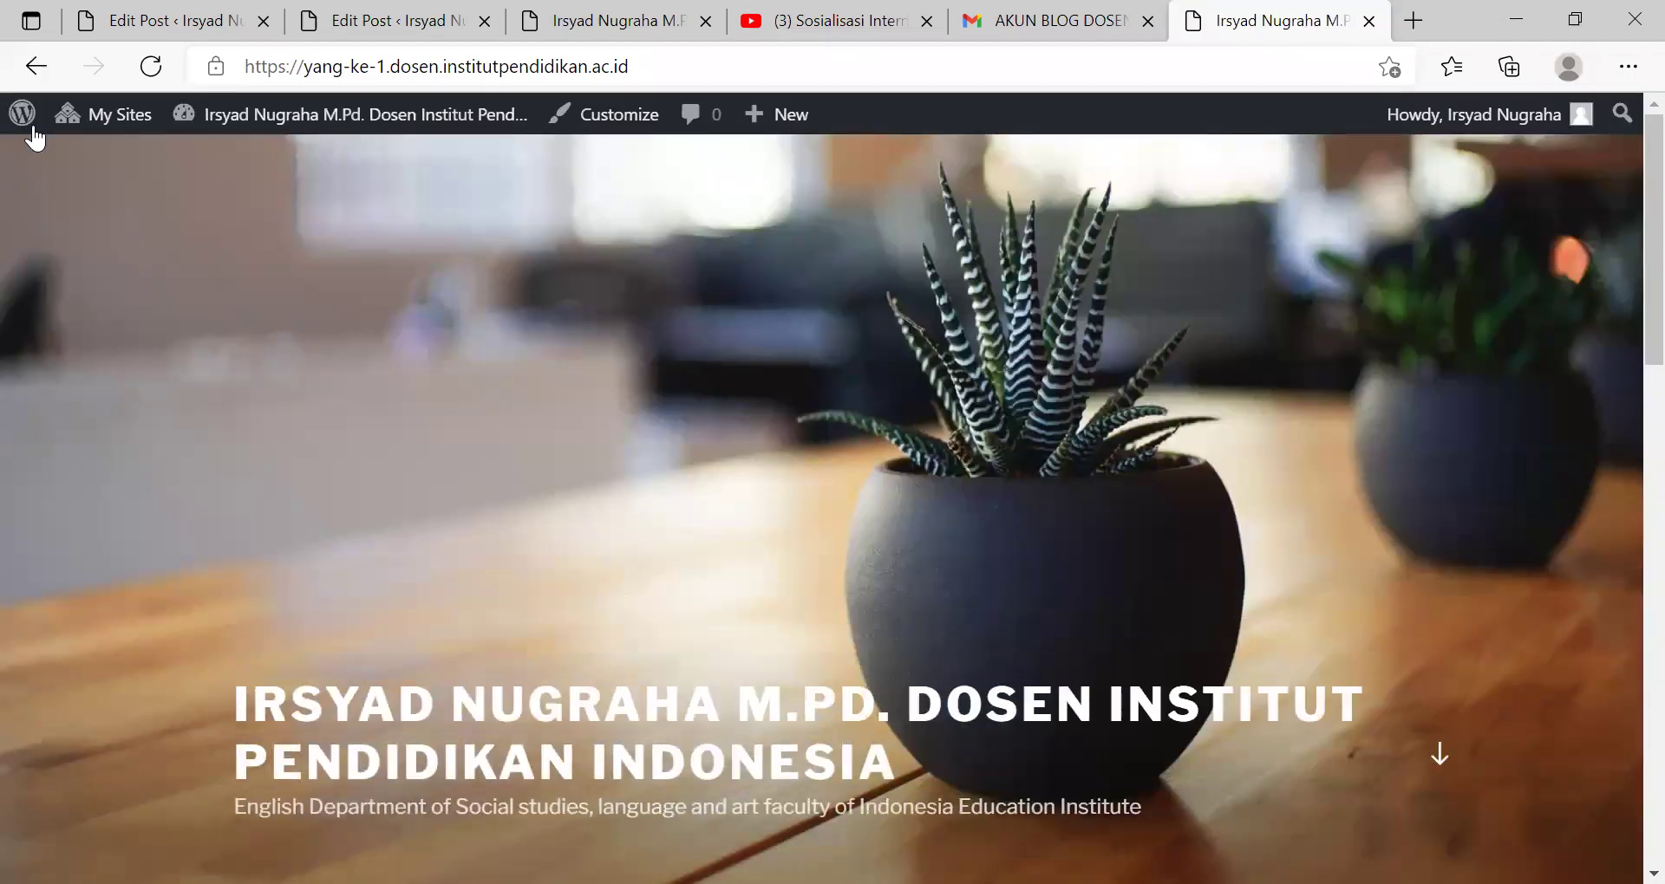
{"action": "left_click_drag", "start_coordinate": [1621, 217], "coordinate": [1624, 451]}
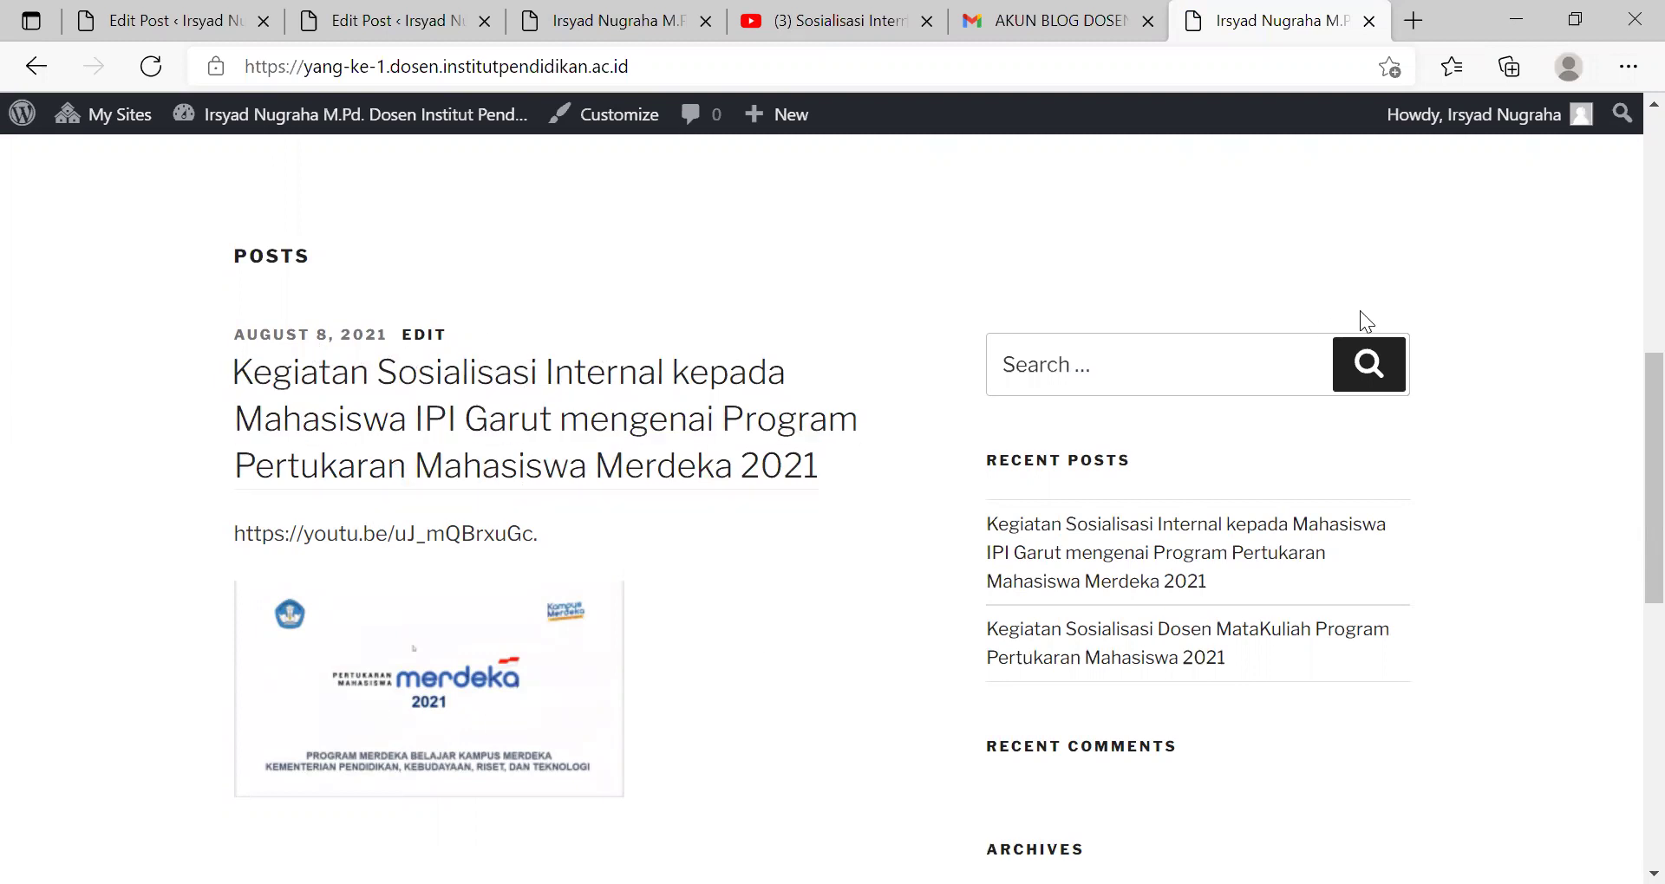
{"action": "left_click_drag", "start_coordinate": [1624, 404], "coordinate": [1621, 130]}
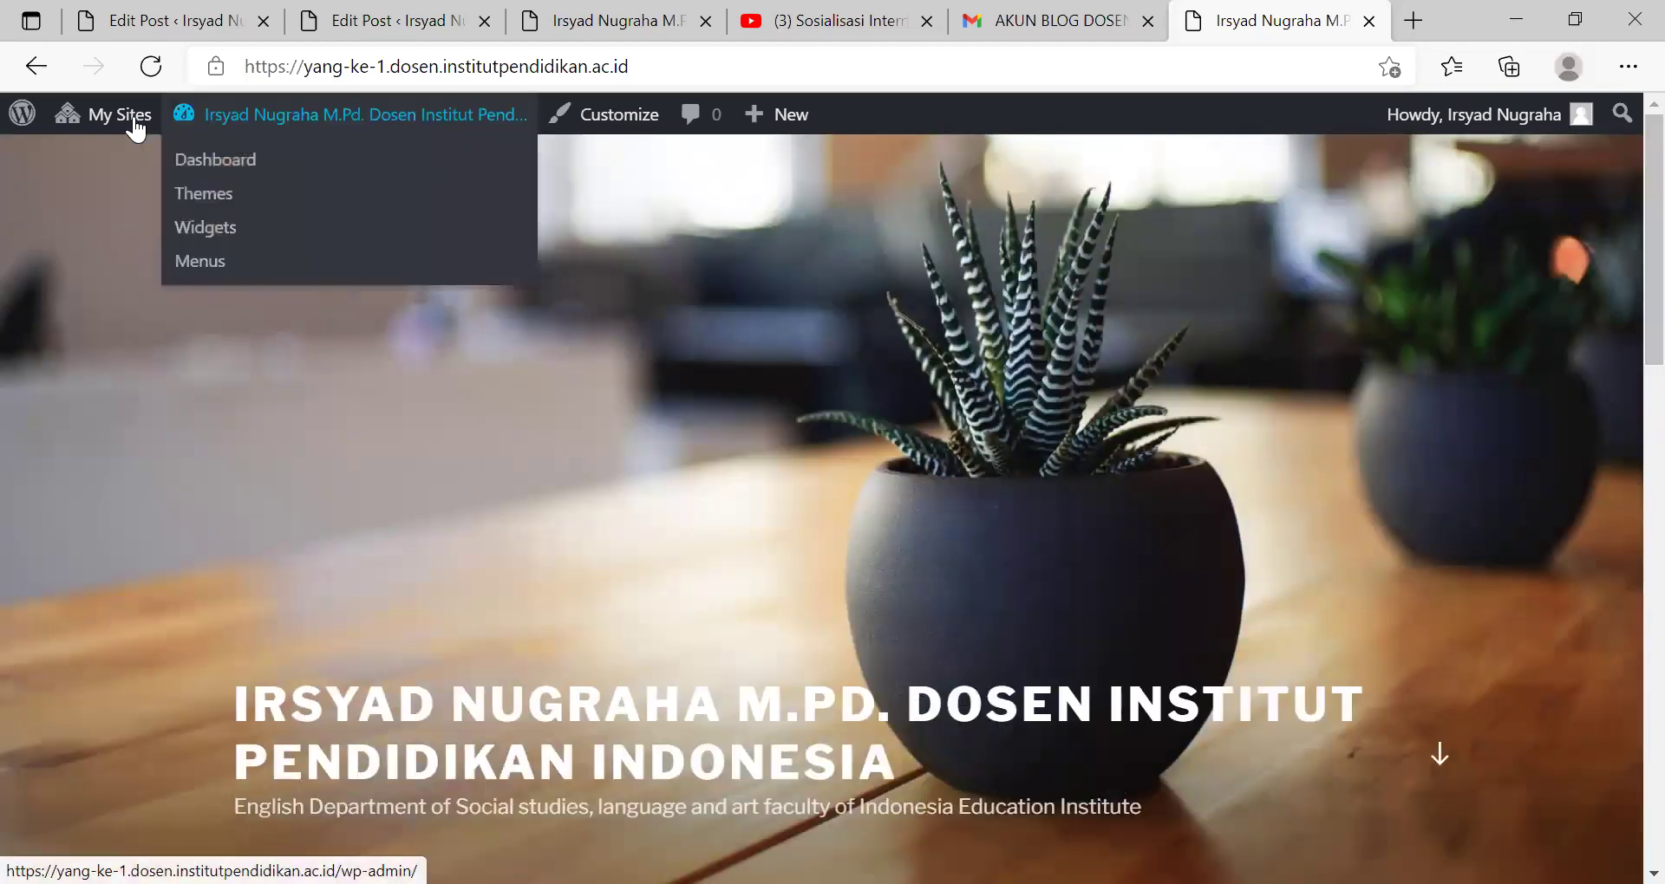
- Start a new post from the site's dashboard and title it "Sharing Video Tutorial Blog Dosen IPI Garut"
{"action": "mouse_move", "coordinate": [136, 129]}
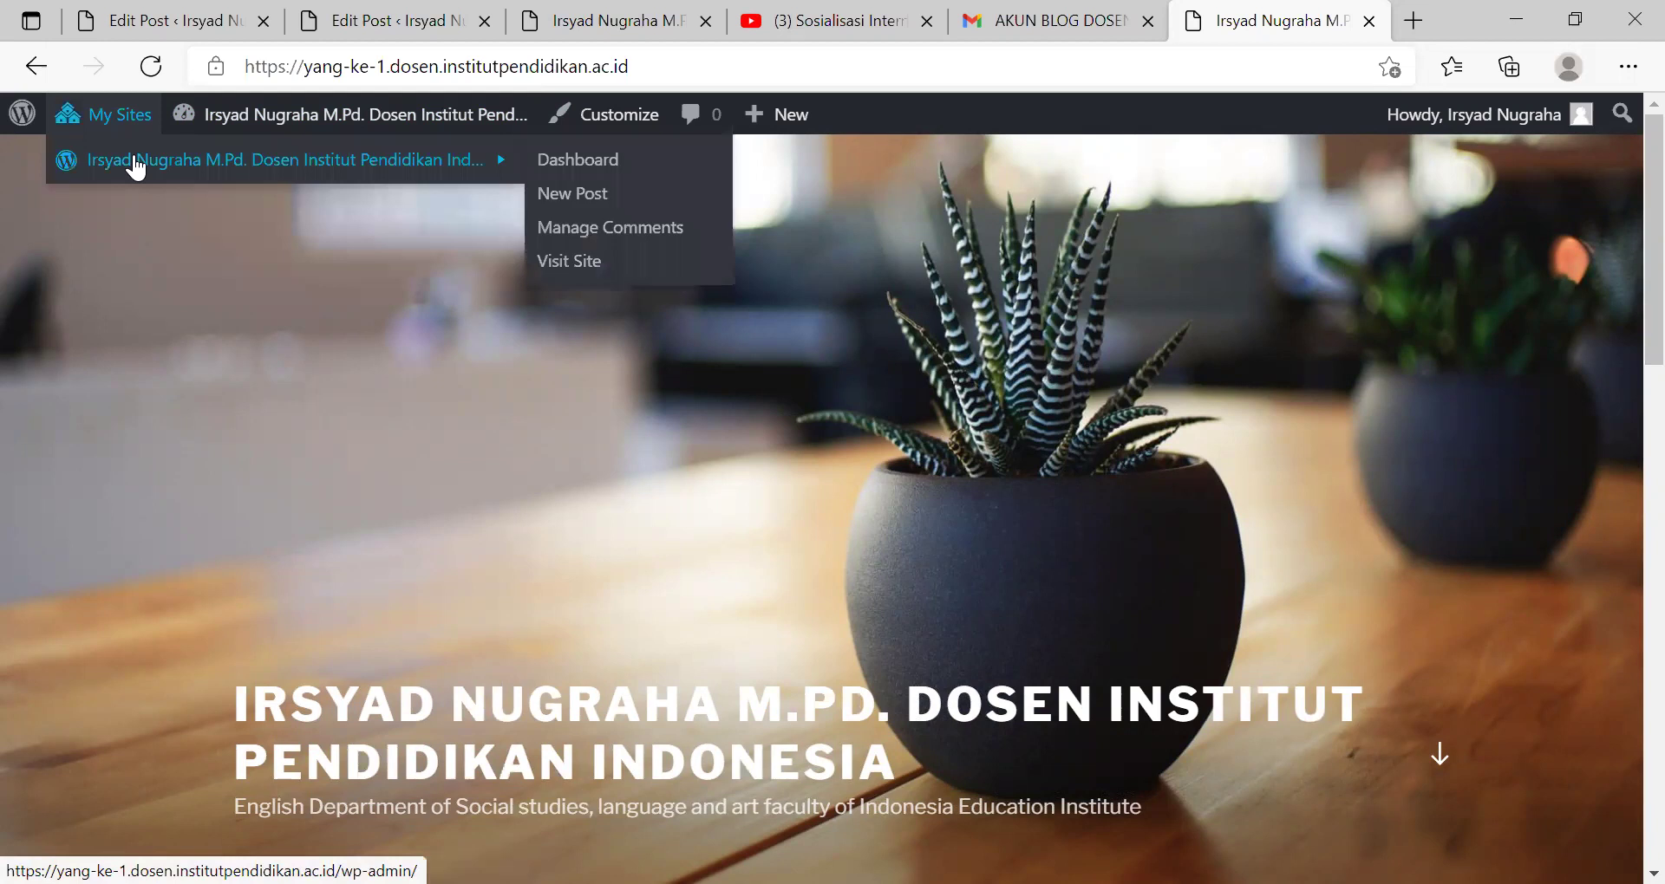
{"action": "left_click", "coordinate": [136, 167]}
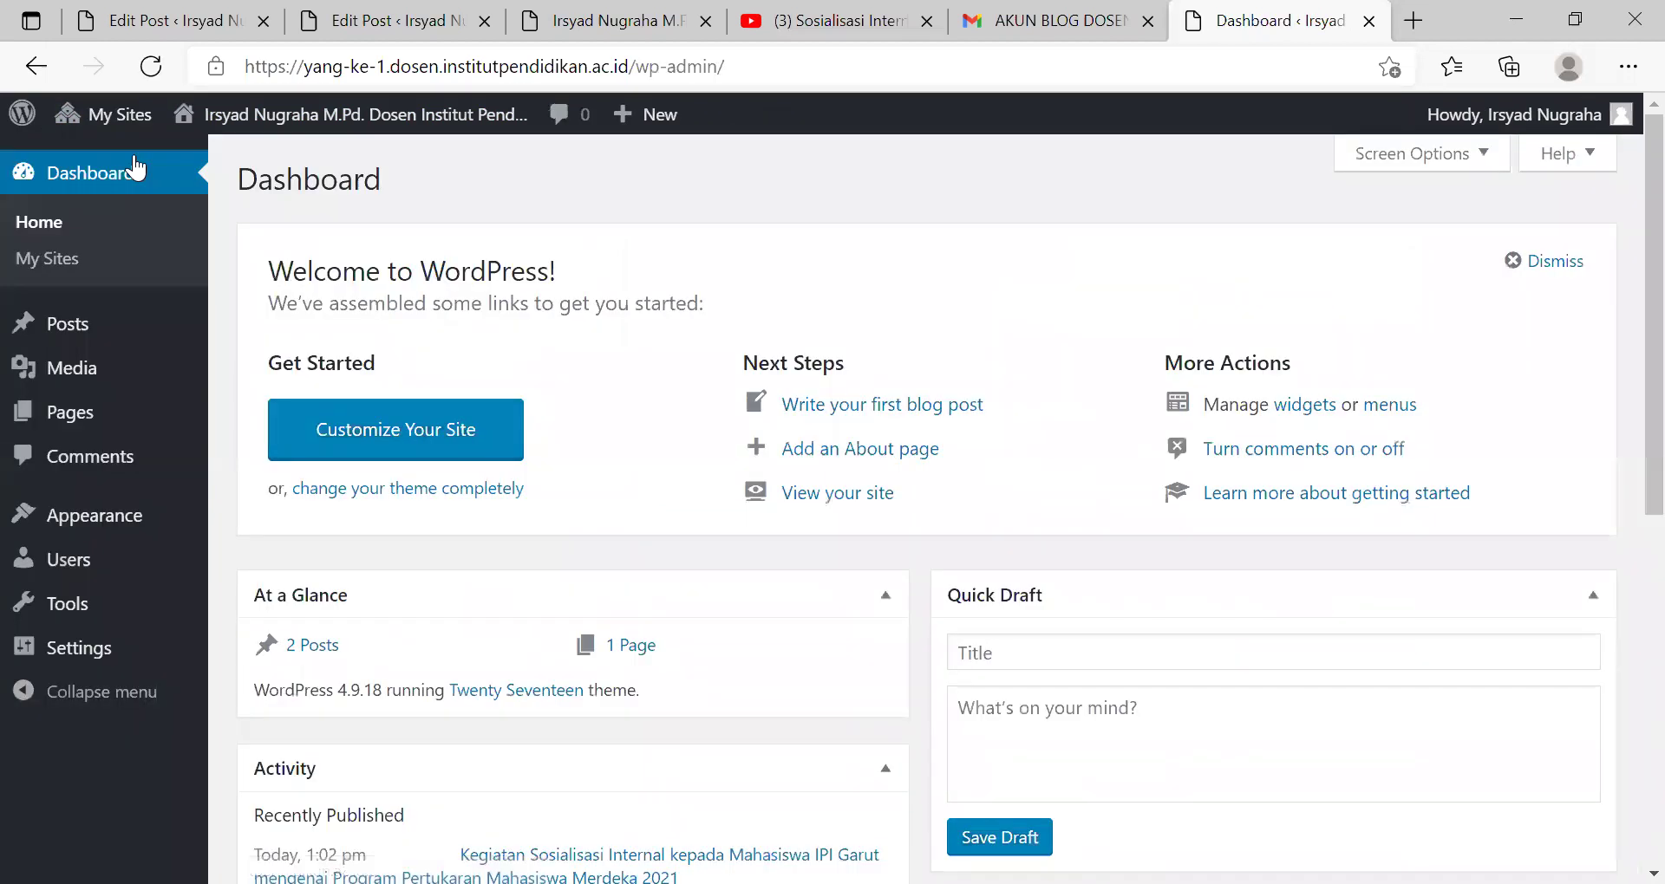
{"action": "left_click", "coordinate": [68, 337]}
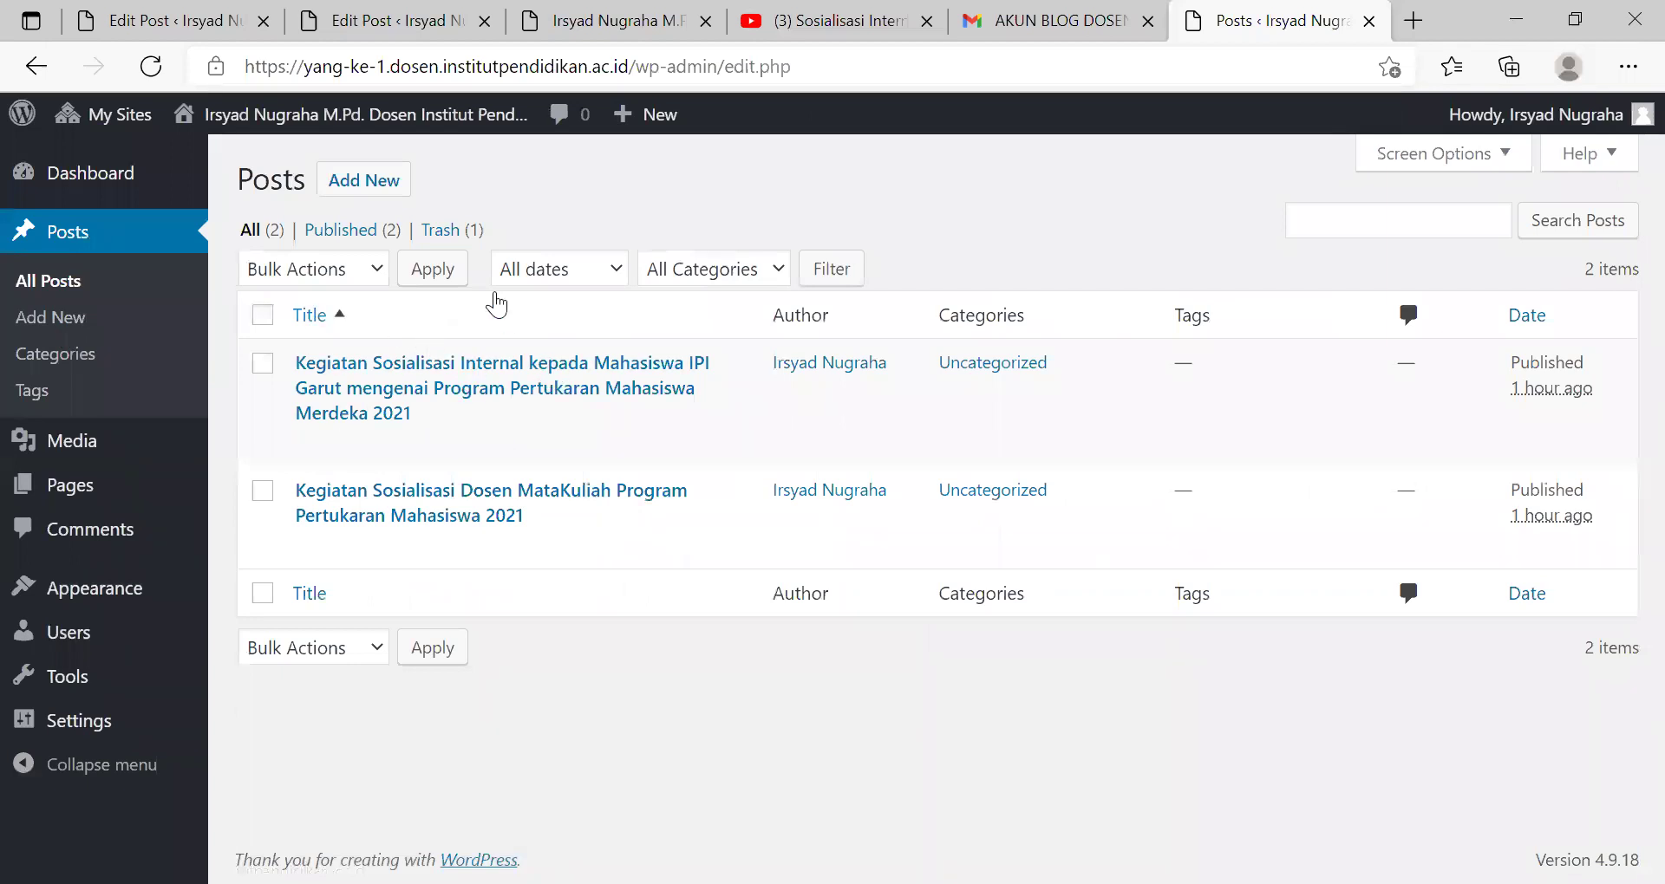
{"action": "left_click", "coordinate": [382, 191]}
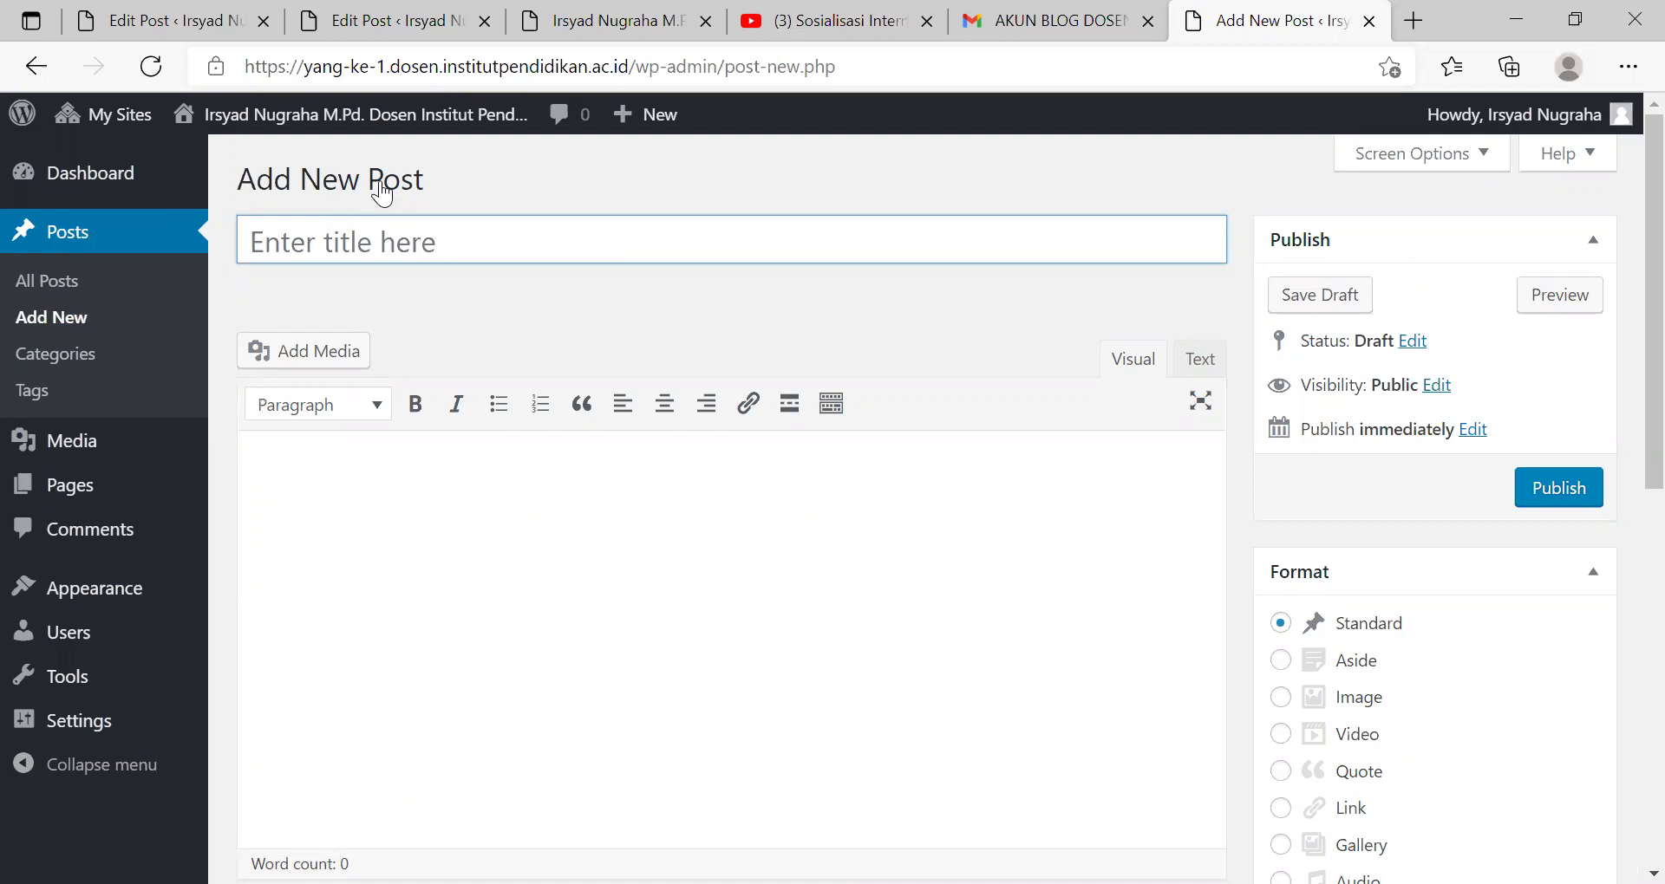
{"action": "type", "text": "Sharing "}
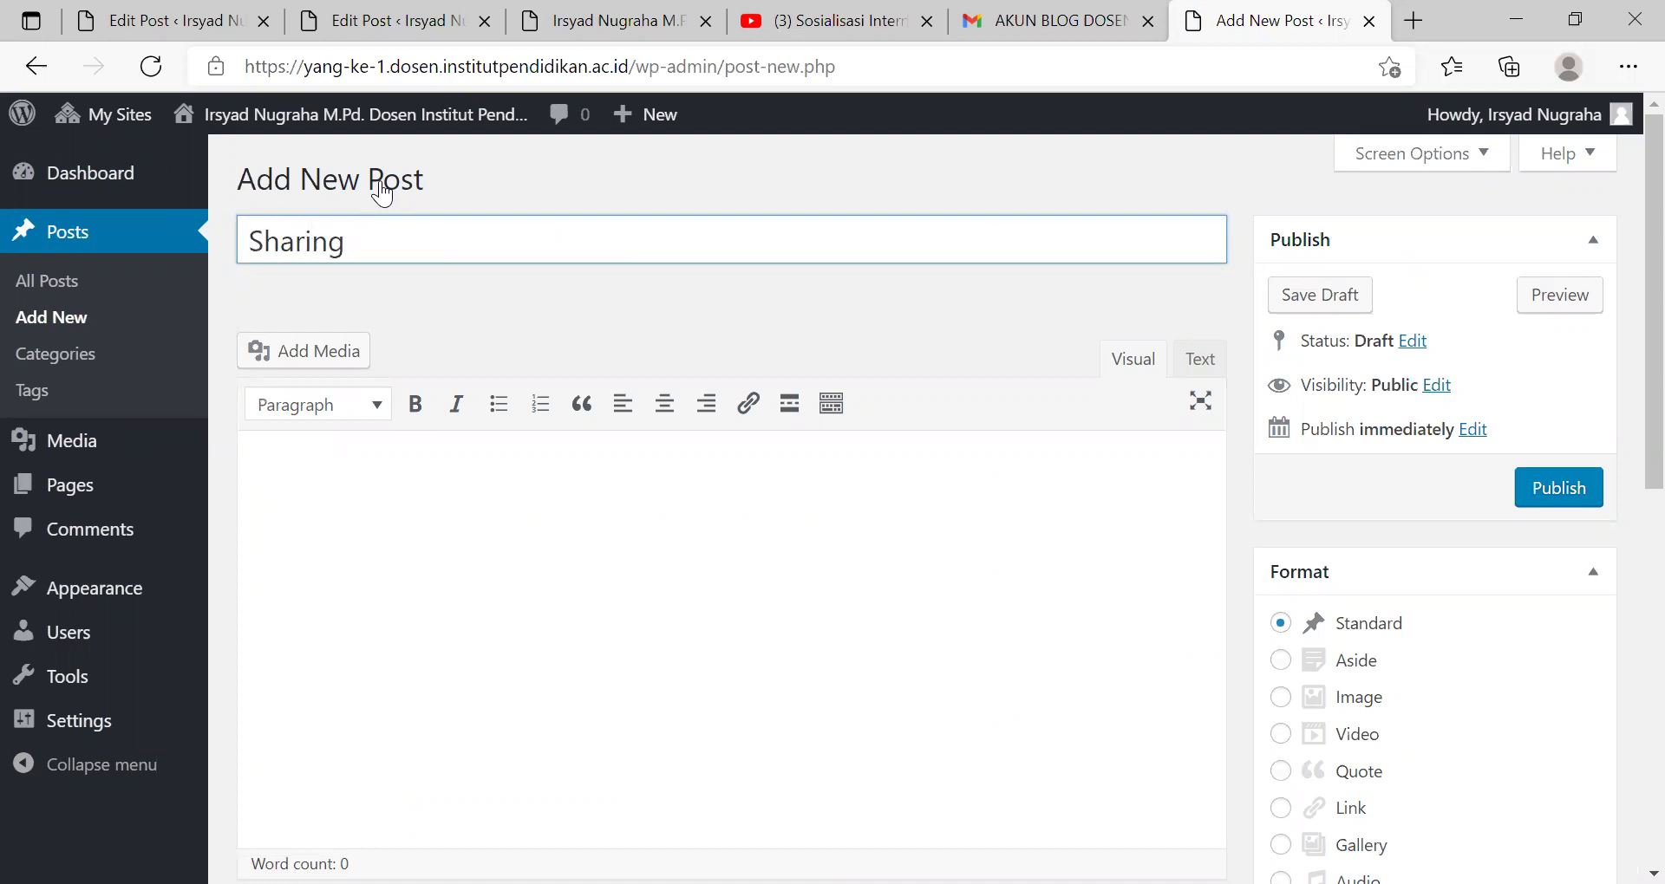
{"action": "type", "text": "Vidoe"}
{"action": "key", "text": "BackSpace"}
{"action": "key", "text": "BackSpace"}
{"action": "type", "text": "eo Tutorial Blog Dosen IPI Garut"}
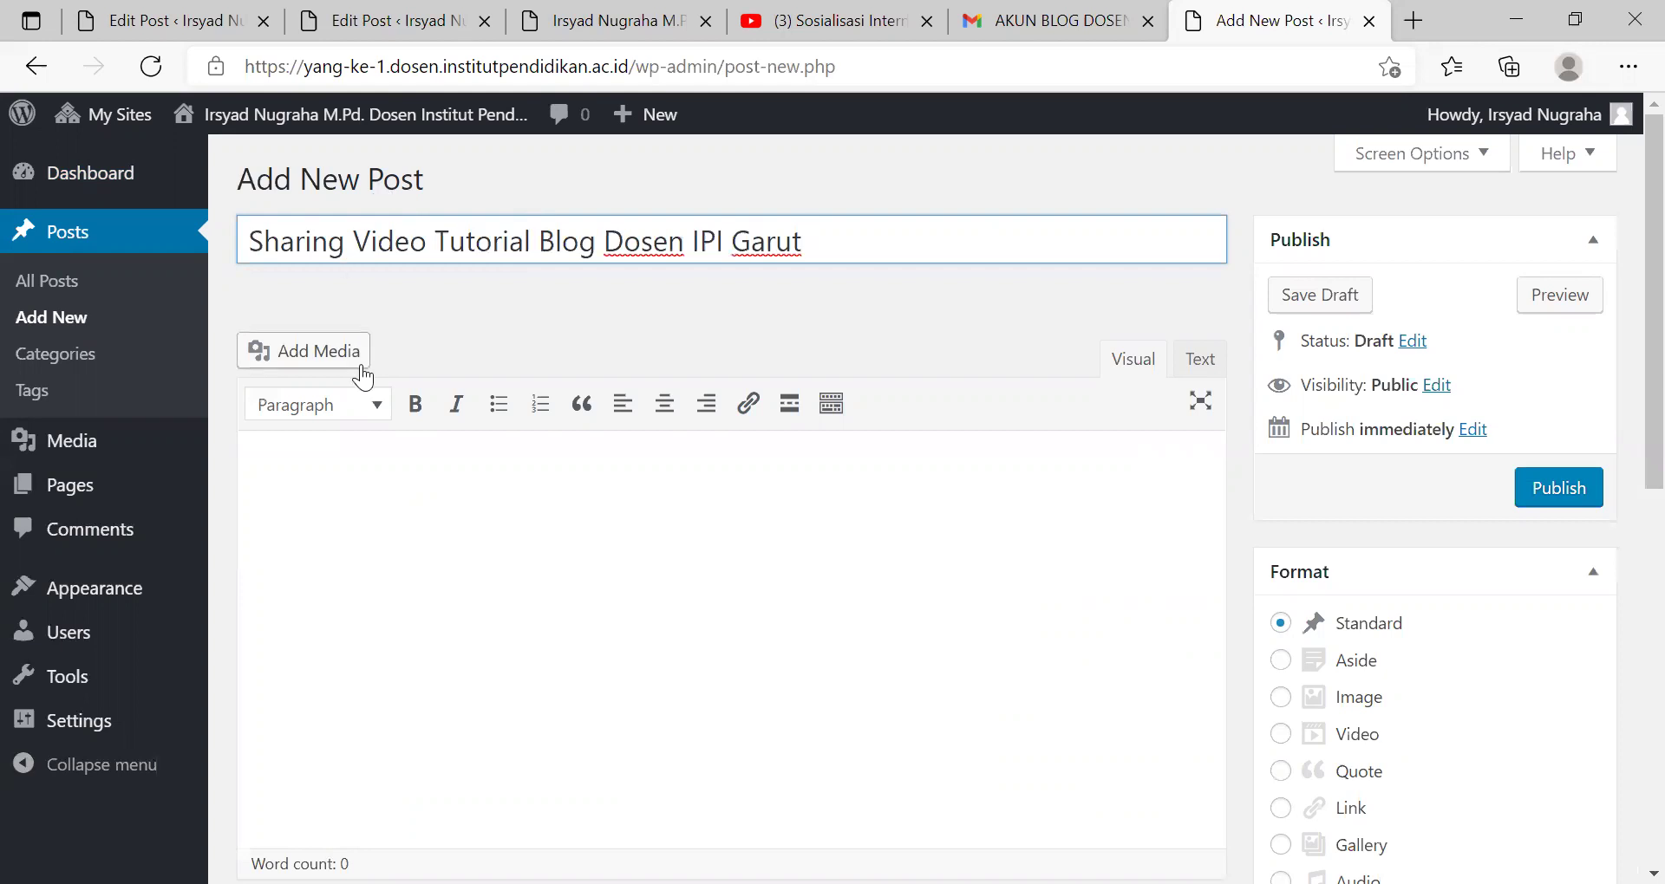
- Write the post body "Saya dalam kesempatan kali ini mau Sharing mengenai tutorial peng aktifan blog Dosen IPI Garut."
{"action": "left_click", "coordinate": [354, 482]}
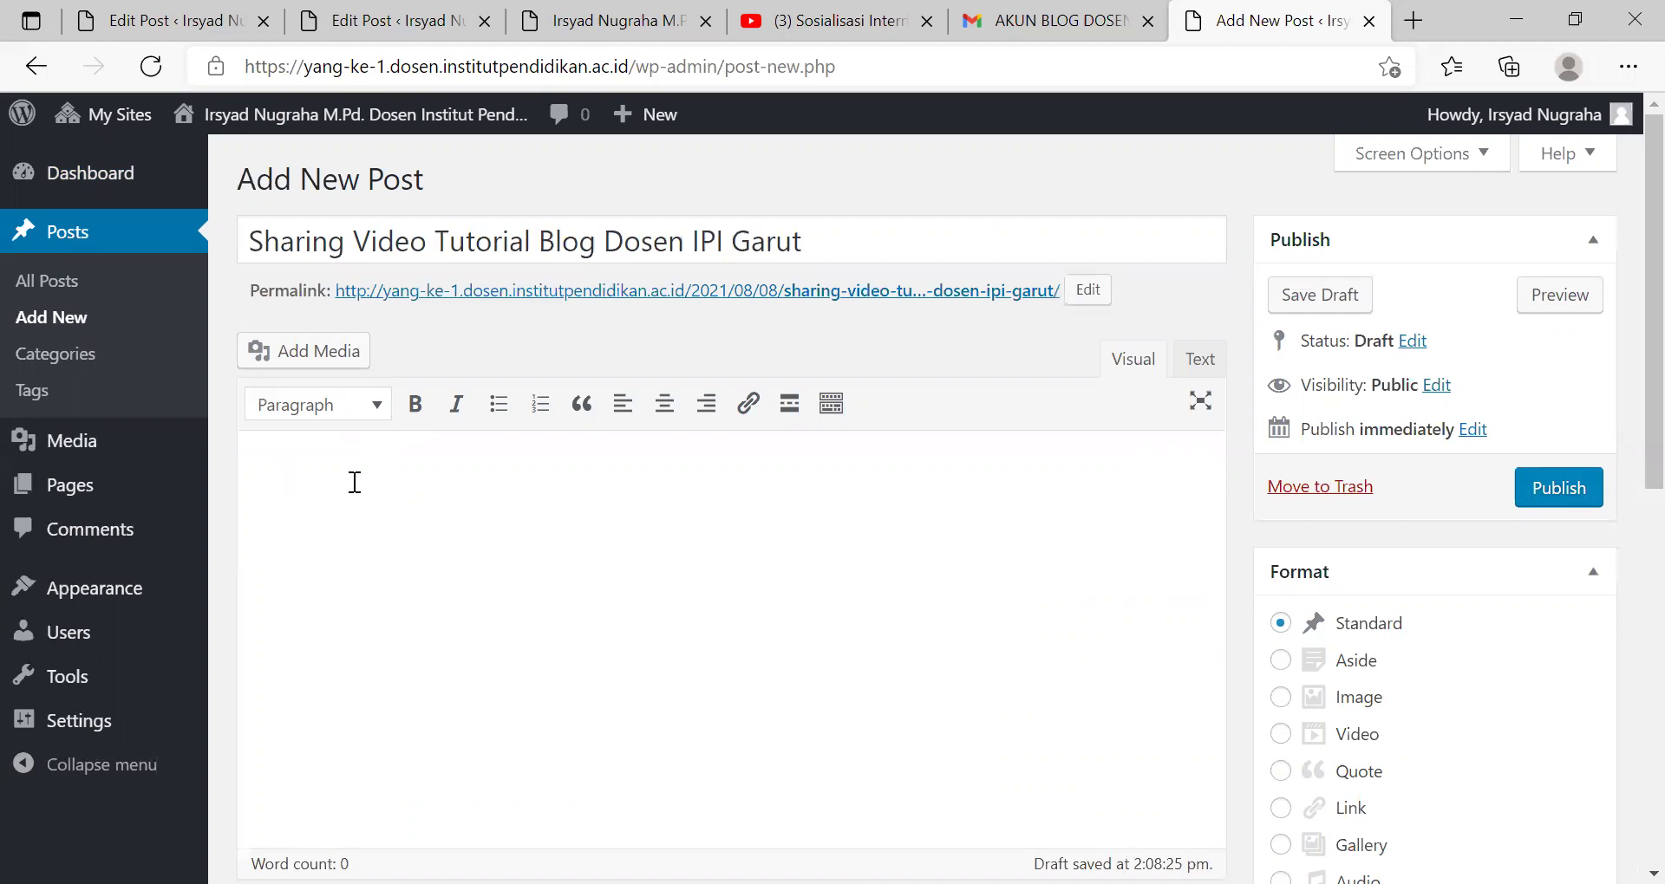
{"action": "type", "text": "Saya dalam k"}
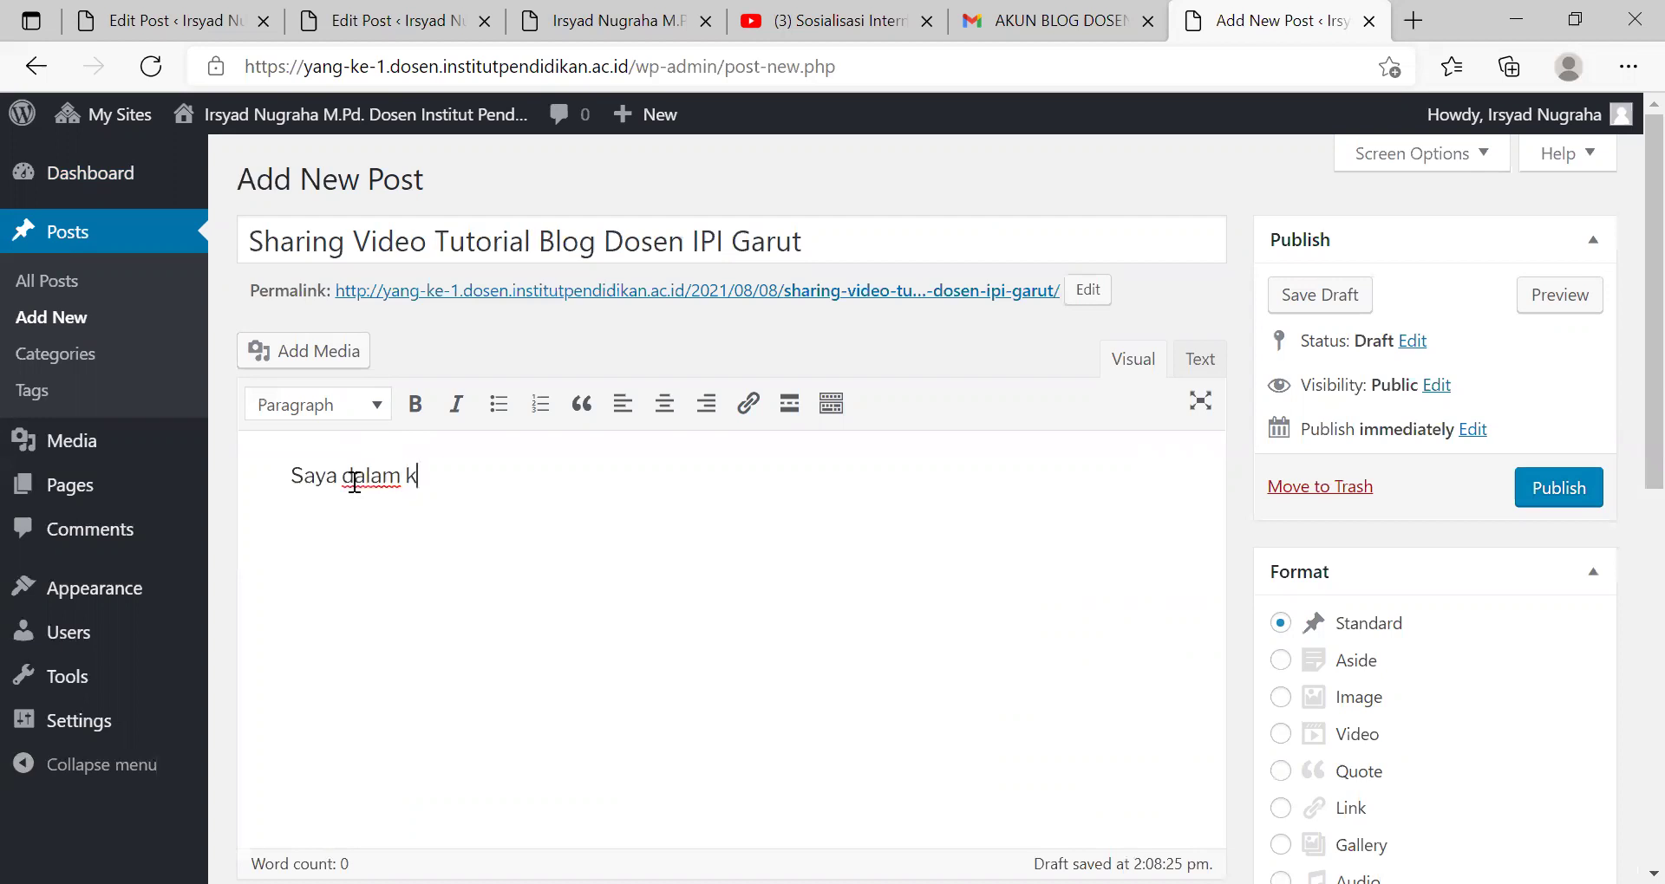
{"action": "type", "text": "esempatan kali"}
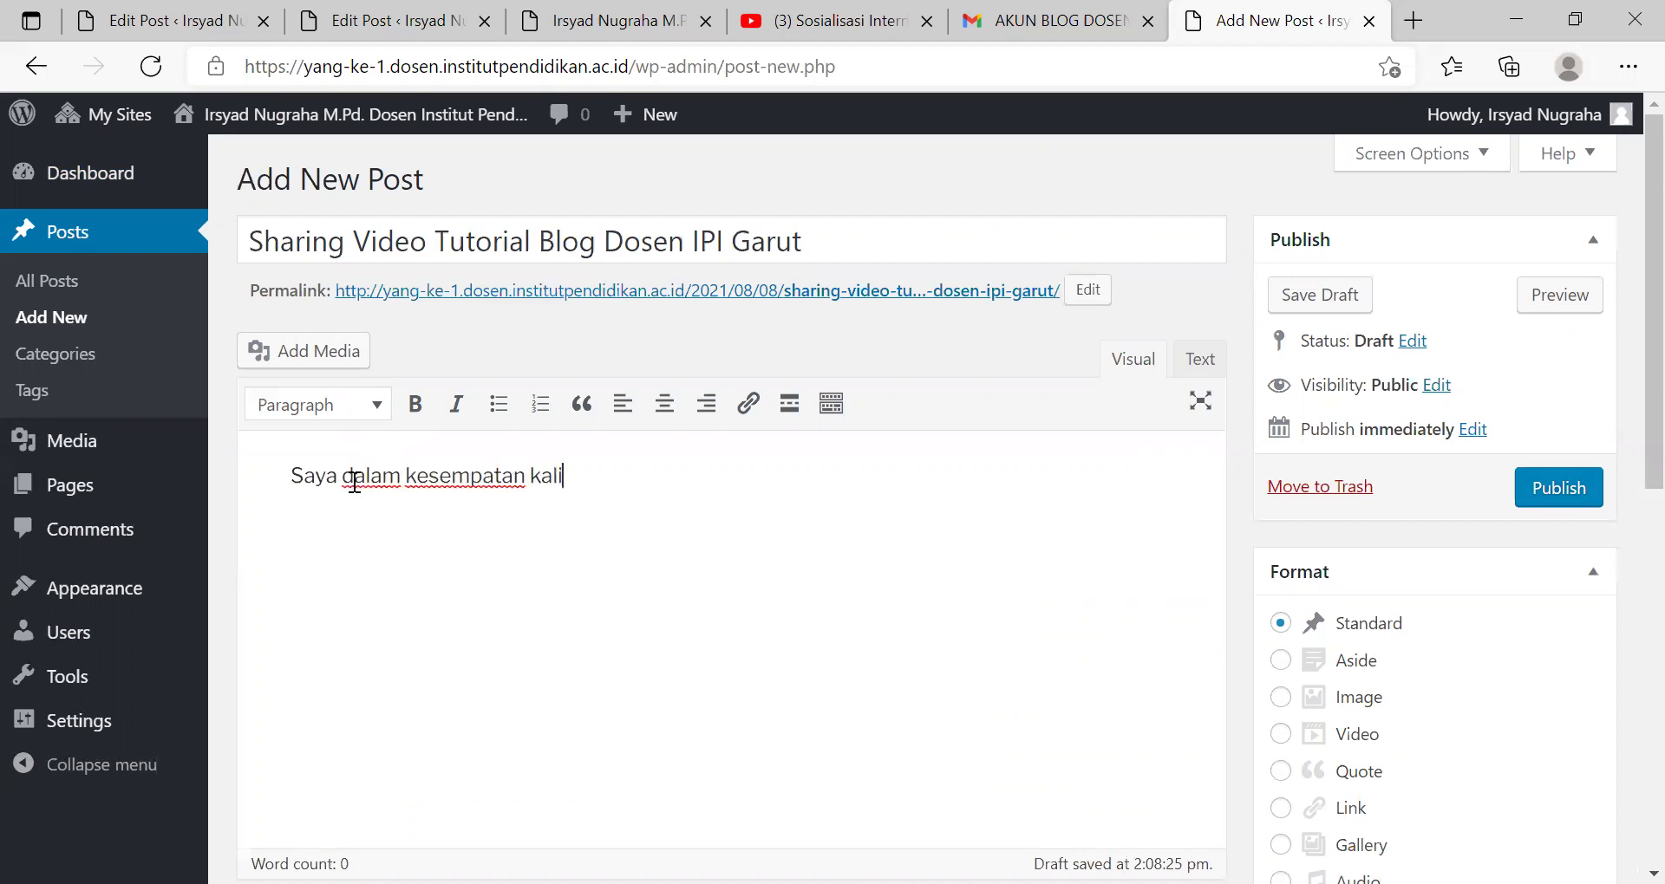
{"action": "type", "text": " ini mau Shs"}
{"action": "key", "text": "BackSpace"}
{"action": "type", "text": "a"}
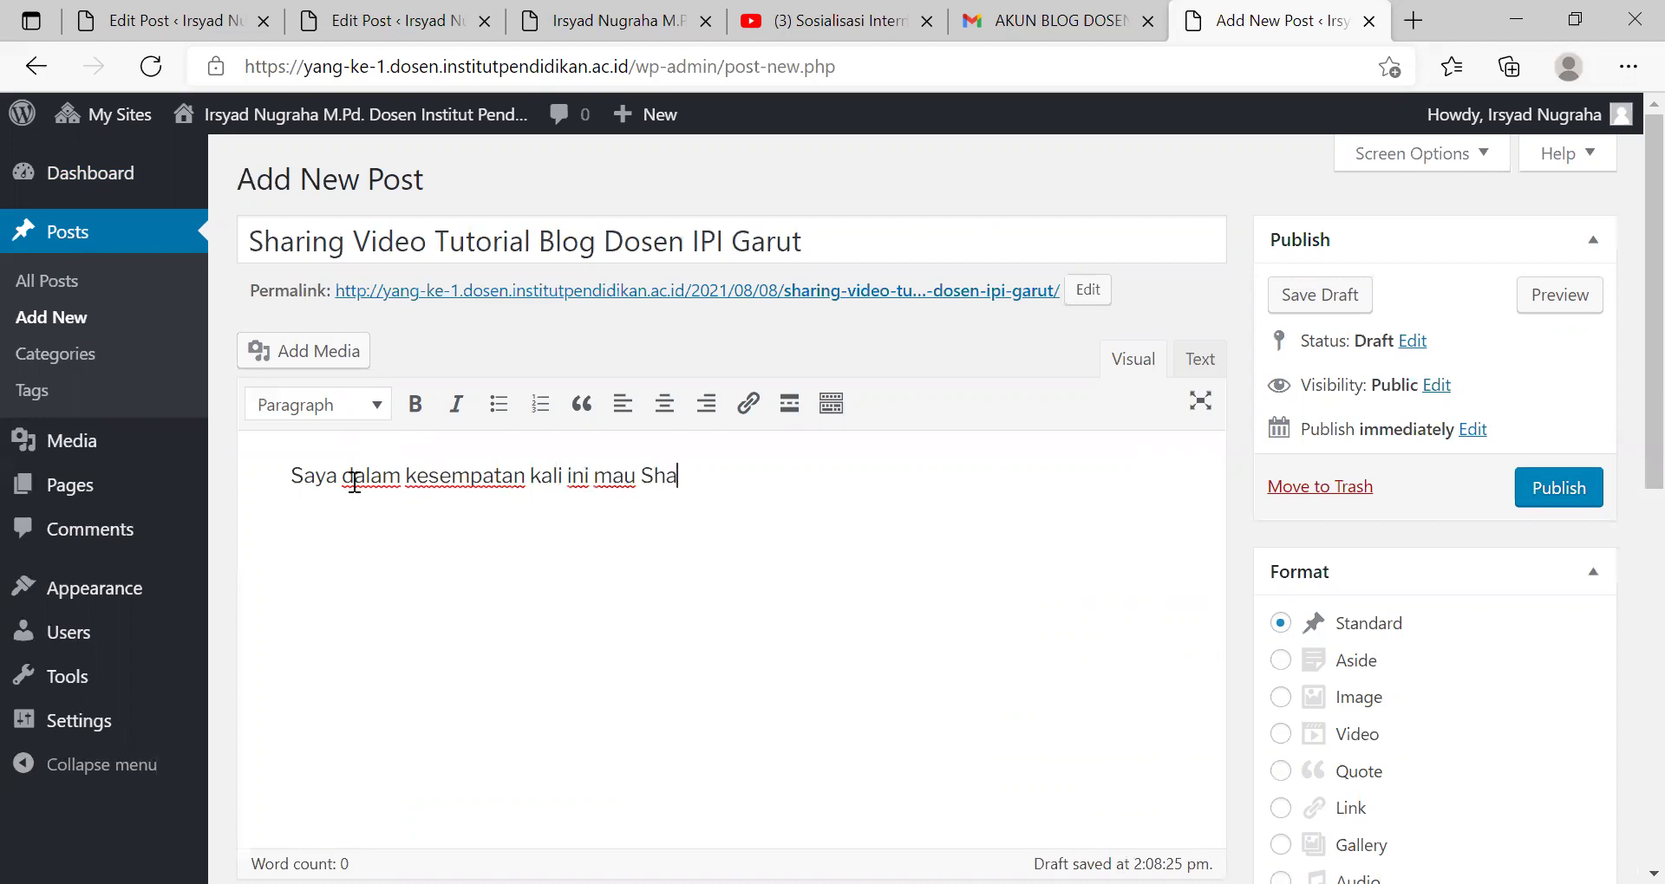
{"action": "type", "text": "ring mengenai pe"}
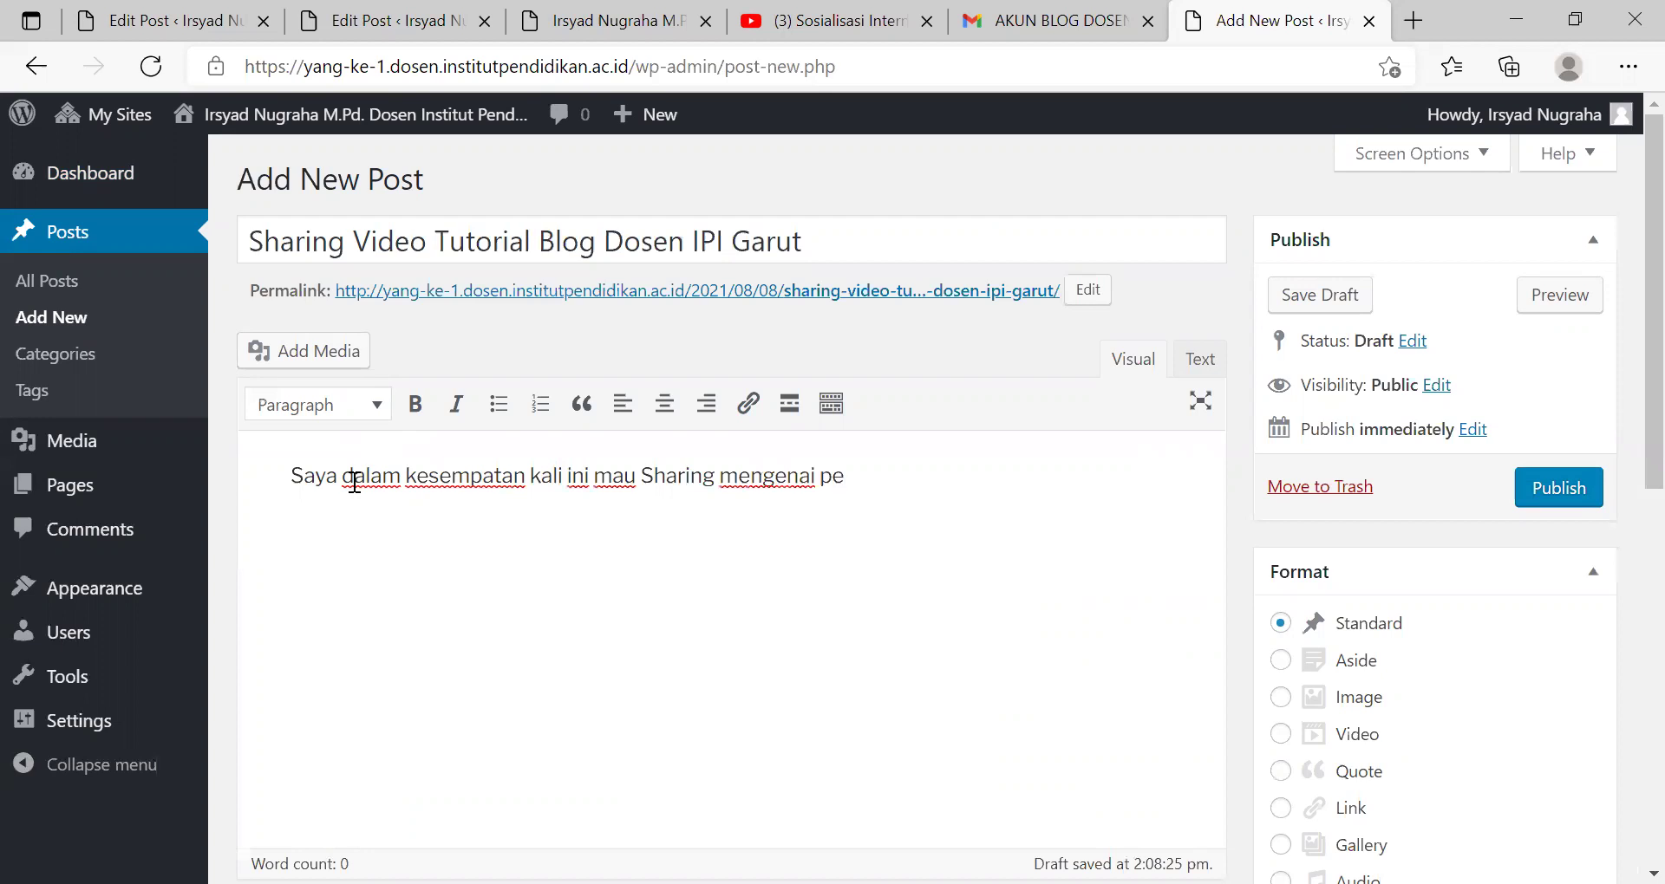
{"action": "key", "text": "BackSpace"}
{"action": "key", "text": "BackSpace"}
{"action": "key", "text": "BackSpace"}
{"action": "type", "text": "tutorial peng aktifan "}
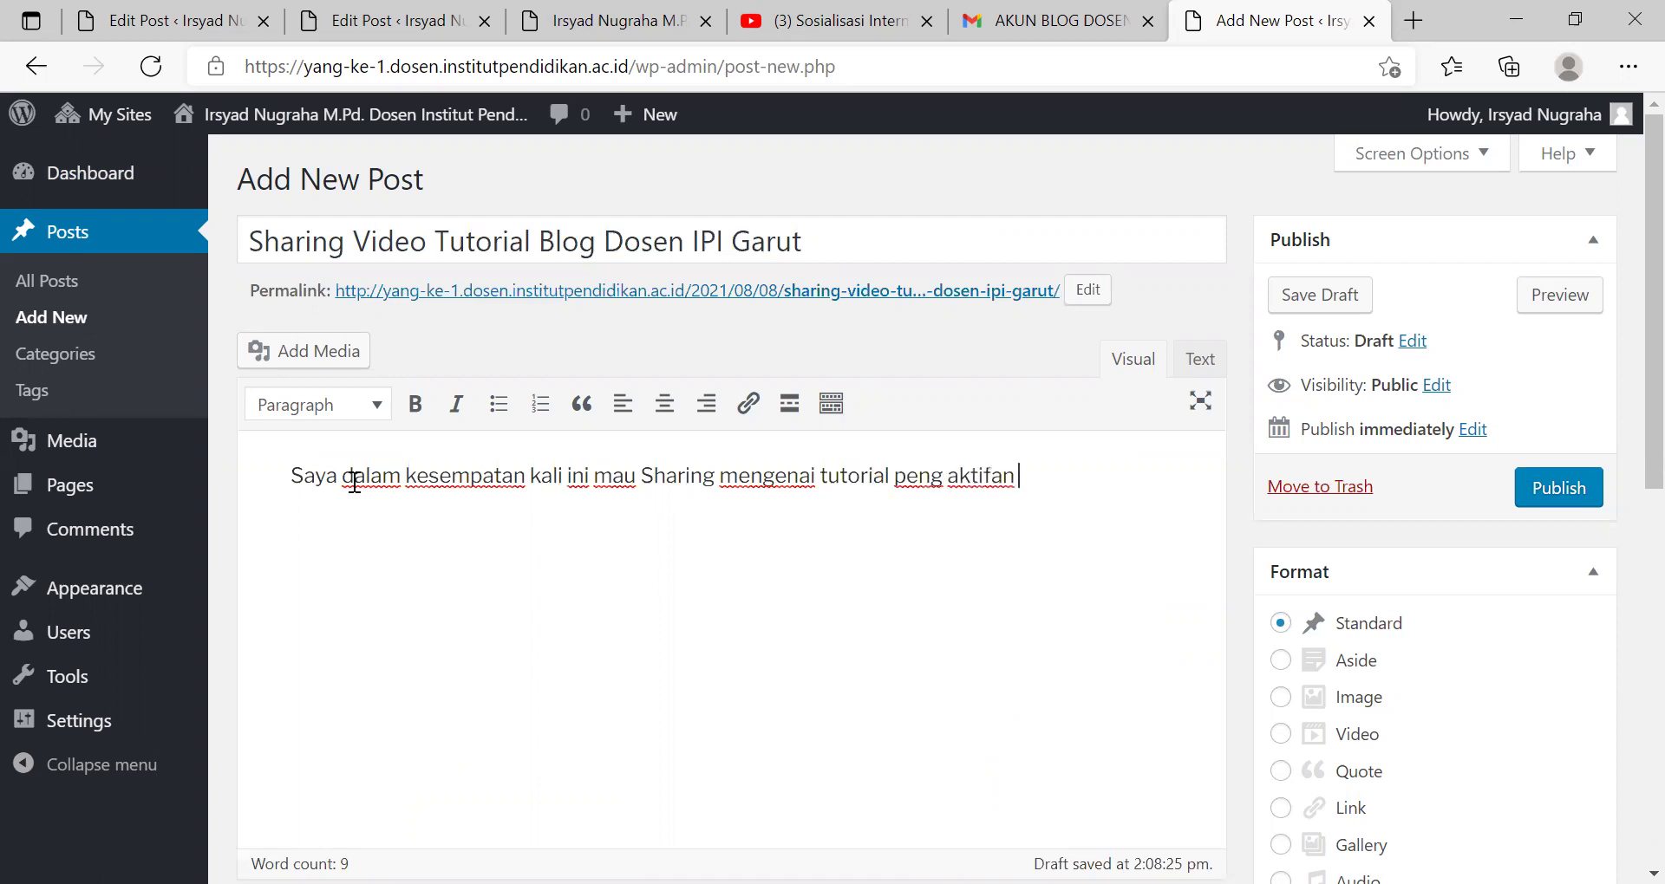
{"action": "type", "text": "lo"}
{"action": "key", "text": "BackSpace"}
{"action": "key", "text": "BackSpace"}
{"action": "type", "text": "blog Dosen IPI "}
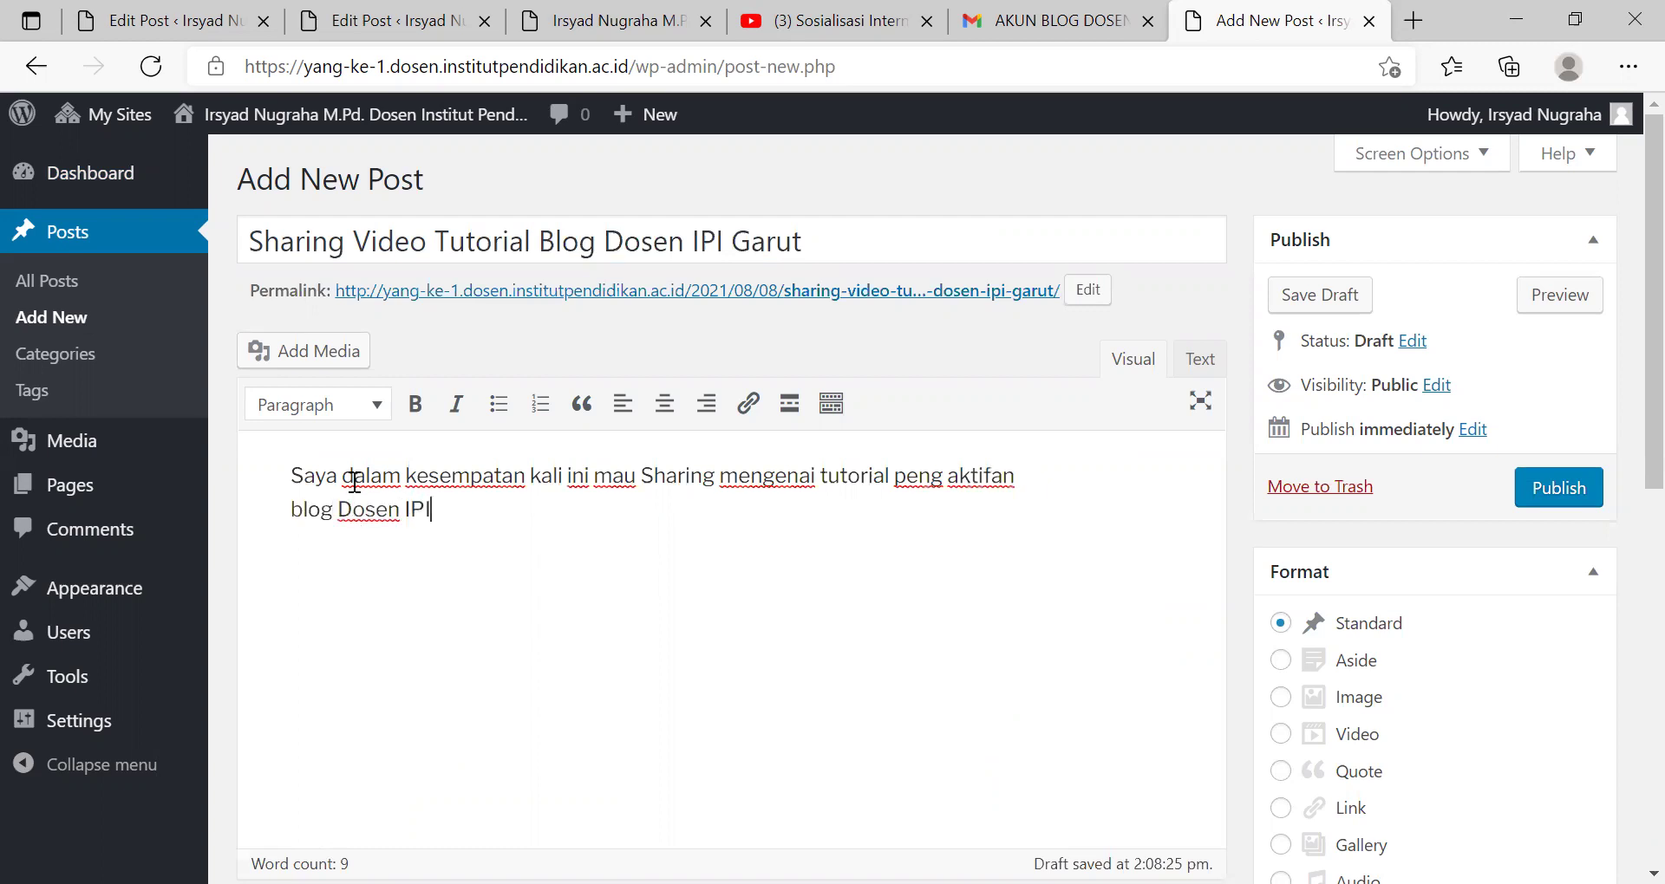
{"action": "type", "text": "Garut."}
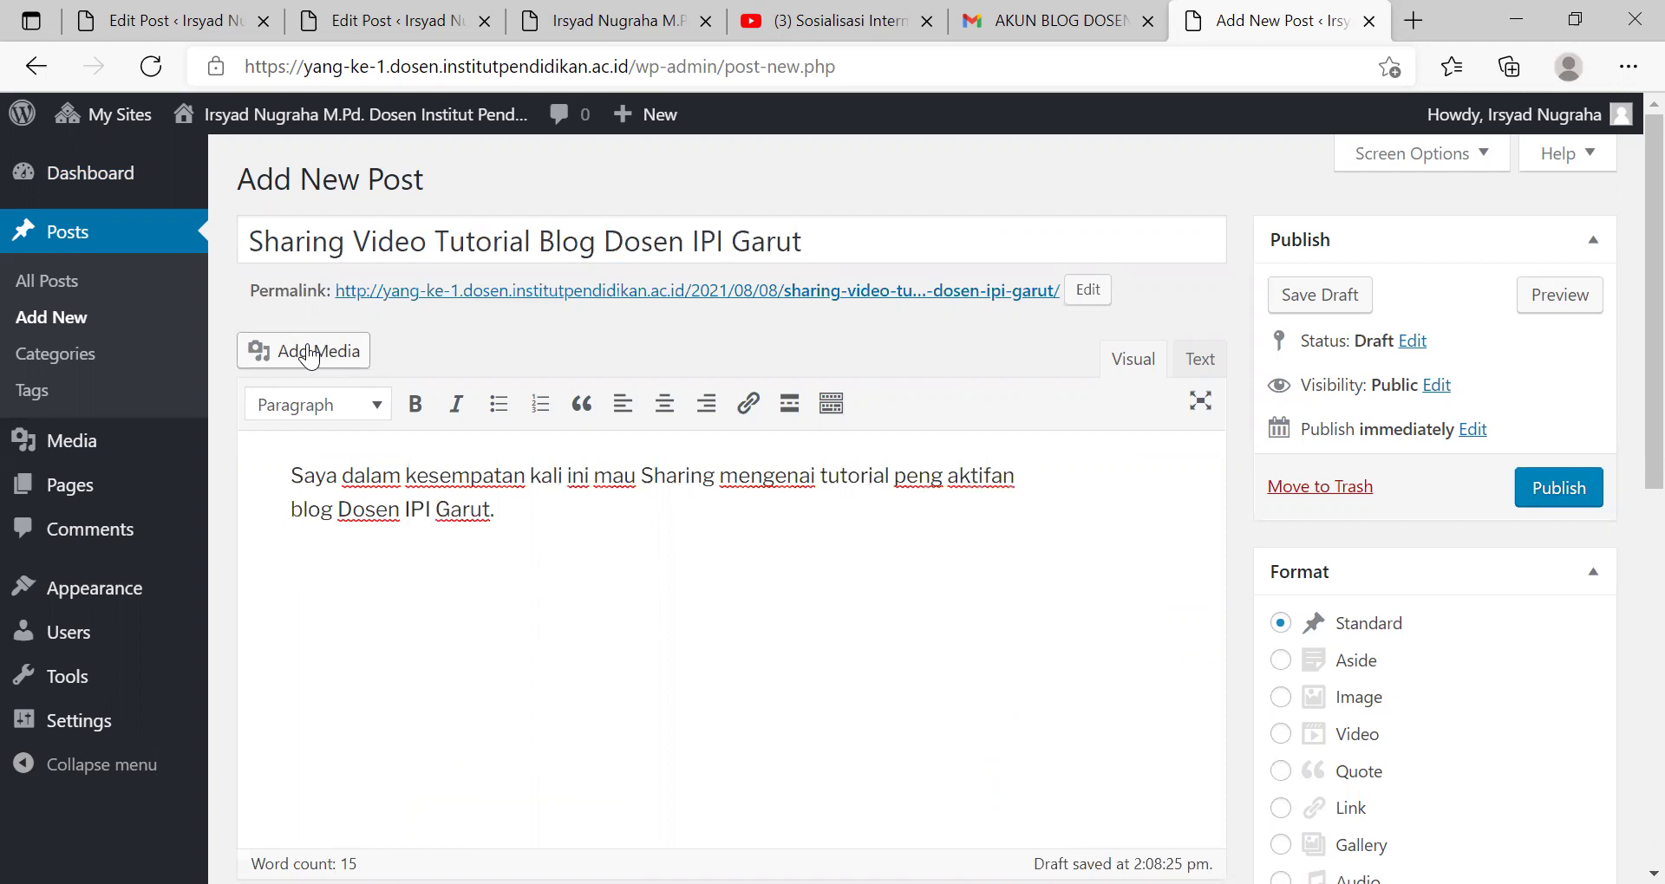
- Preview the draft post in its own tab, return to the editor, and publish the post
{"action": "left_click", "coordinate": [1571, 304]}
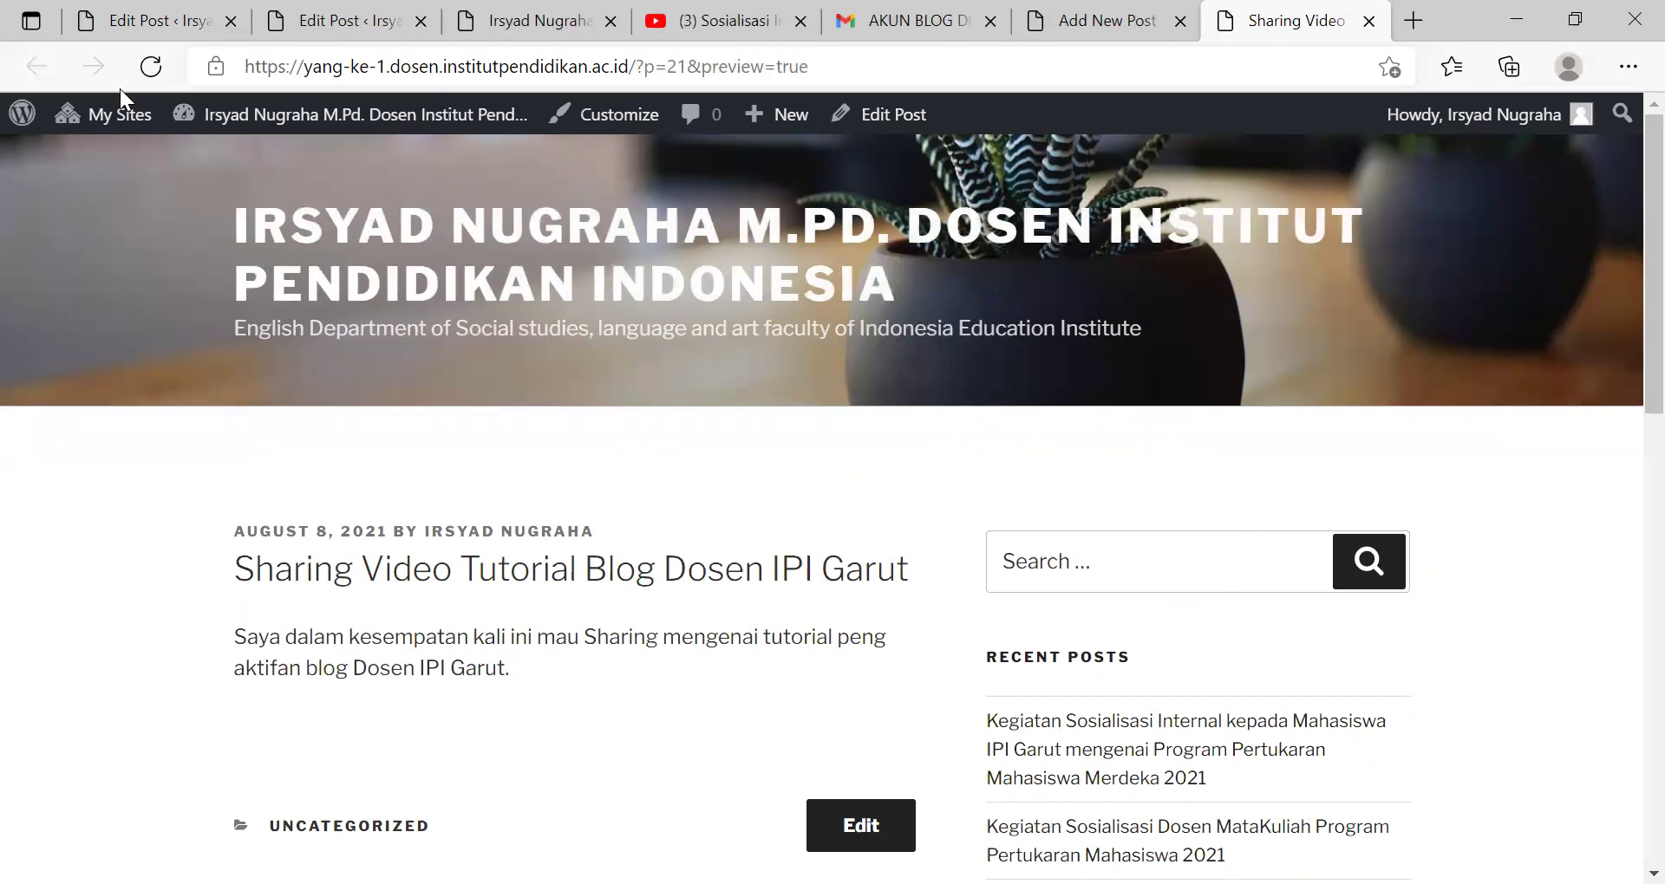
{"action": "left_click", "coordinate": [1181, 41]}
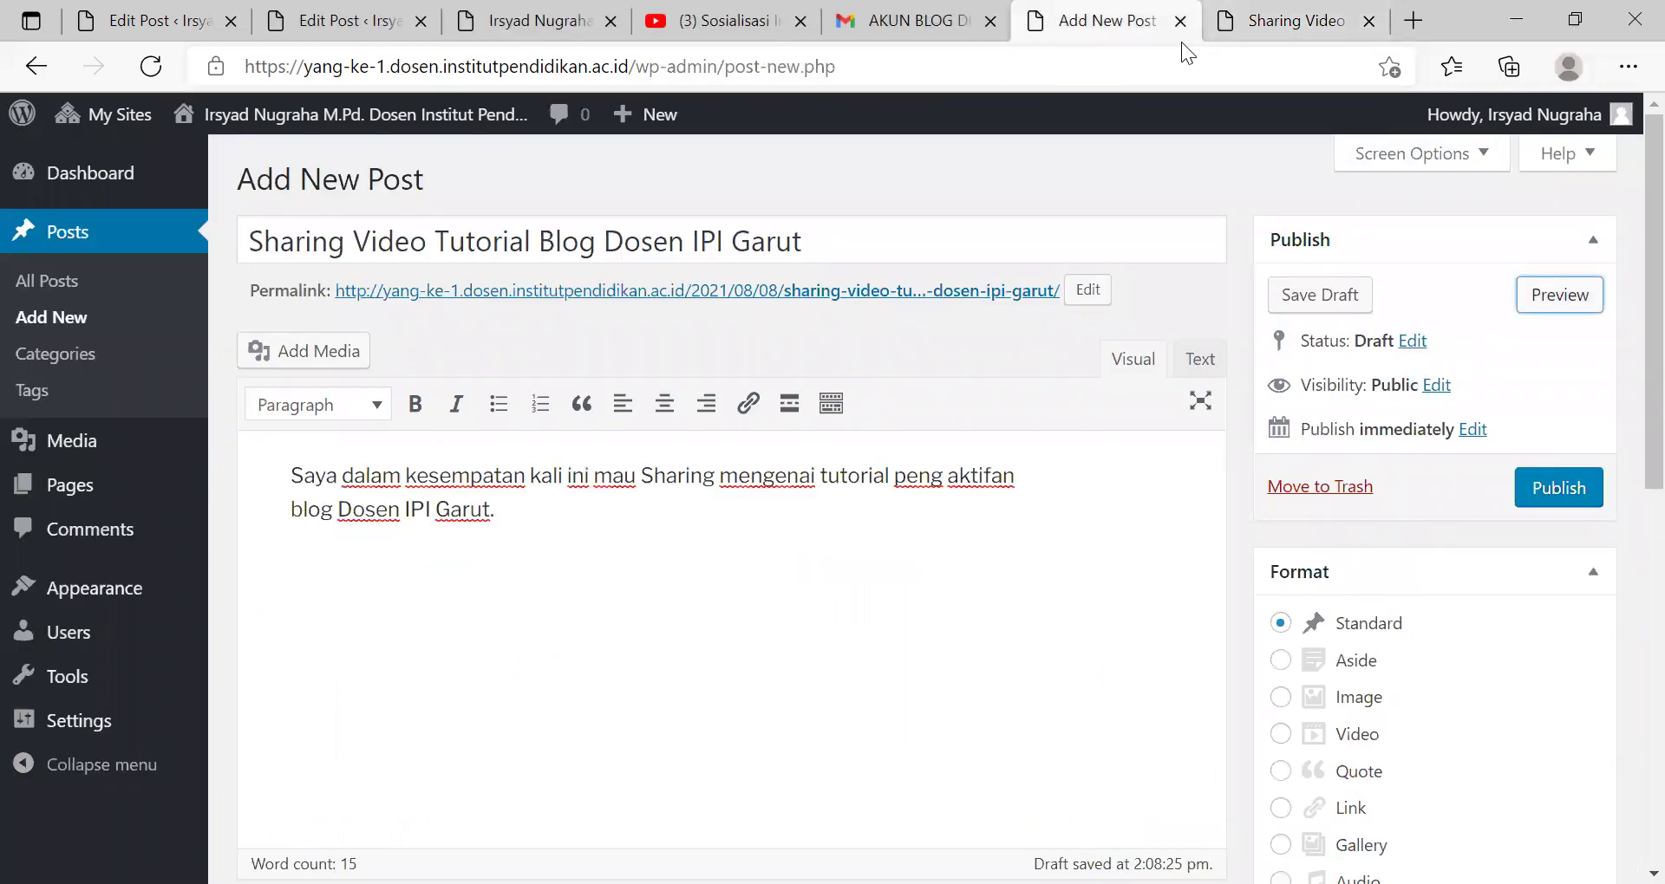
{"action": "left_click", "coordinate": [1543, 492]}
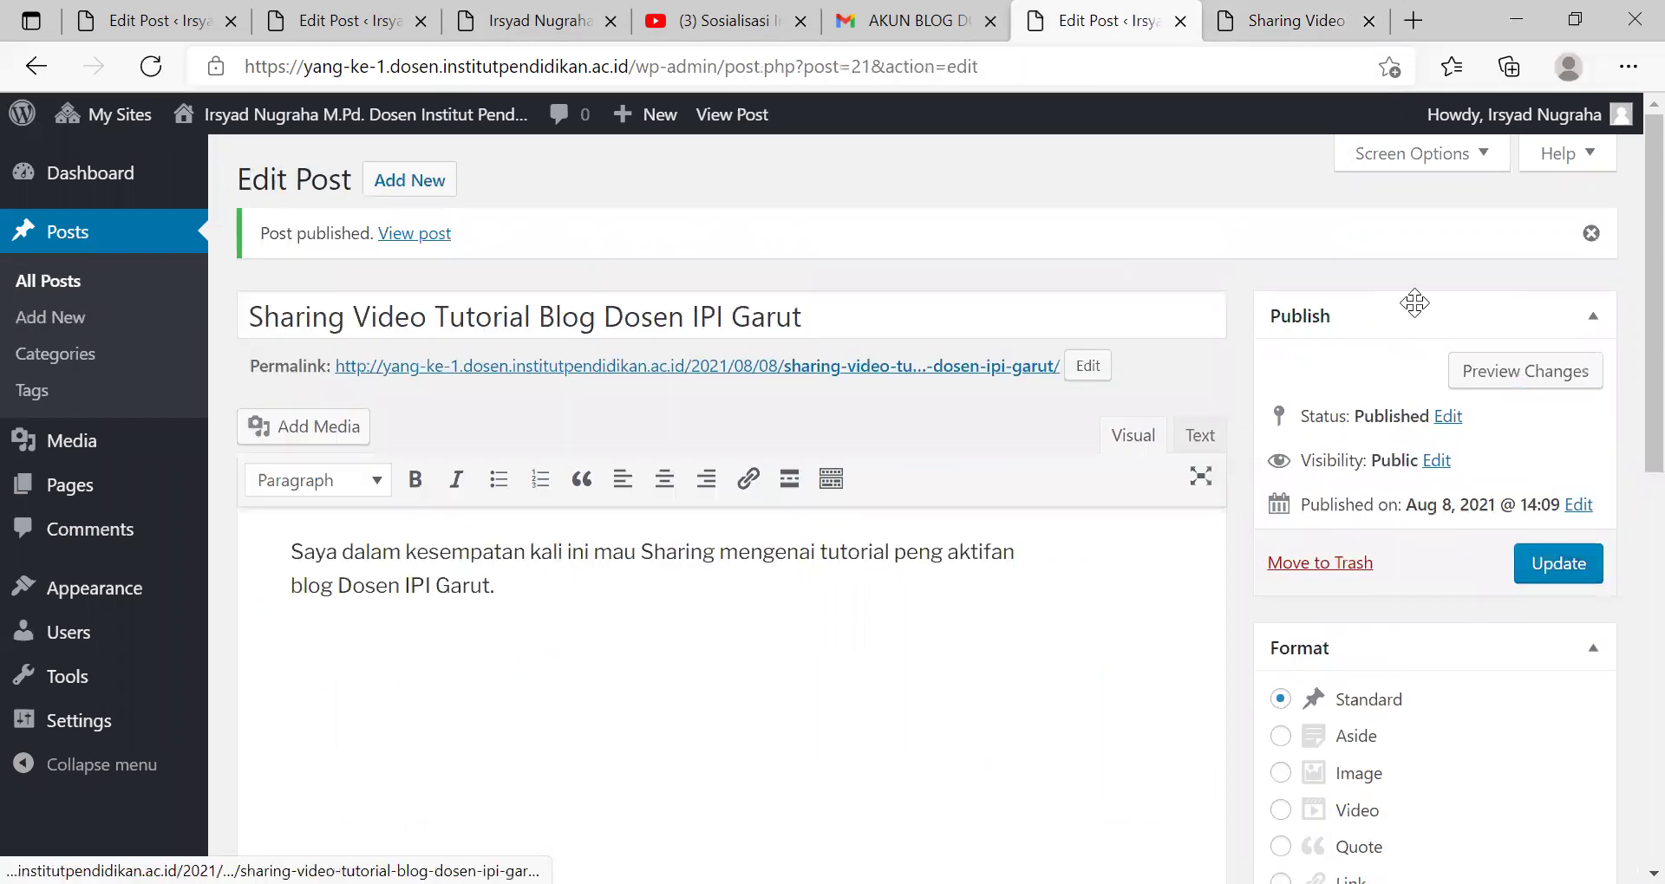
- Look at the post preview again, and visit the blog's front page to examine the newly published post and recent posts list
{"action": "left_click", "coordinate": [1304, 44]}
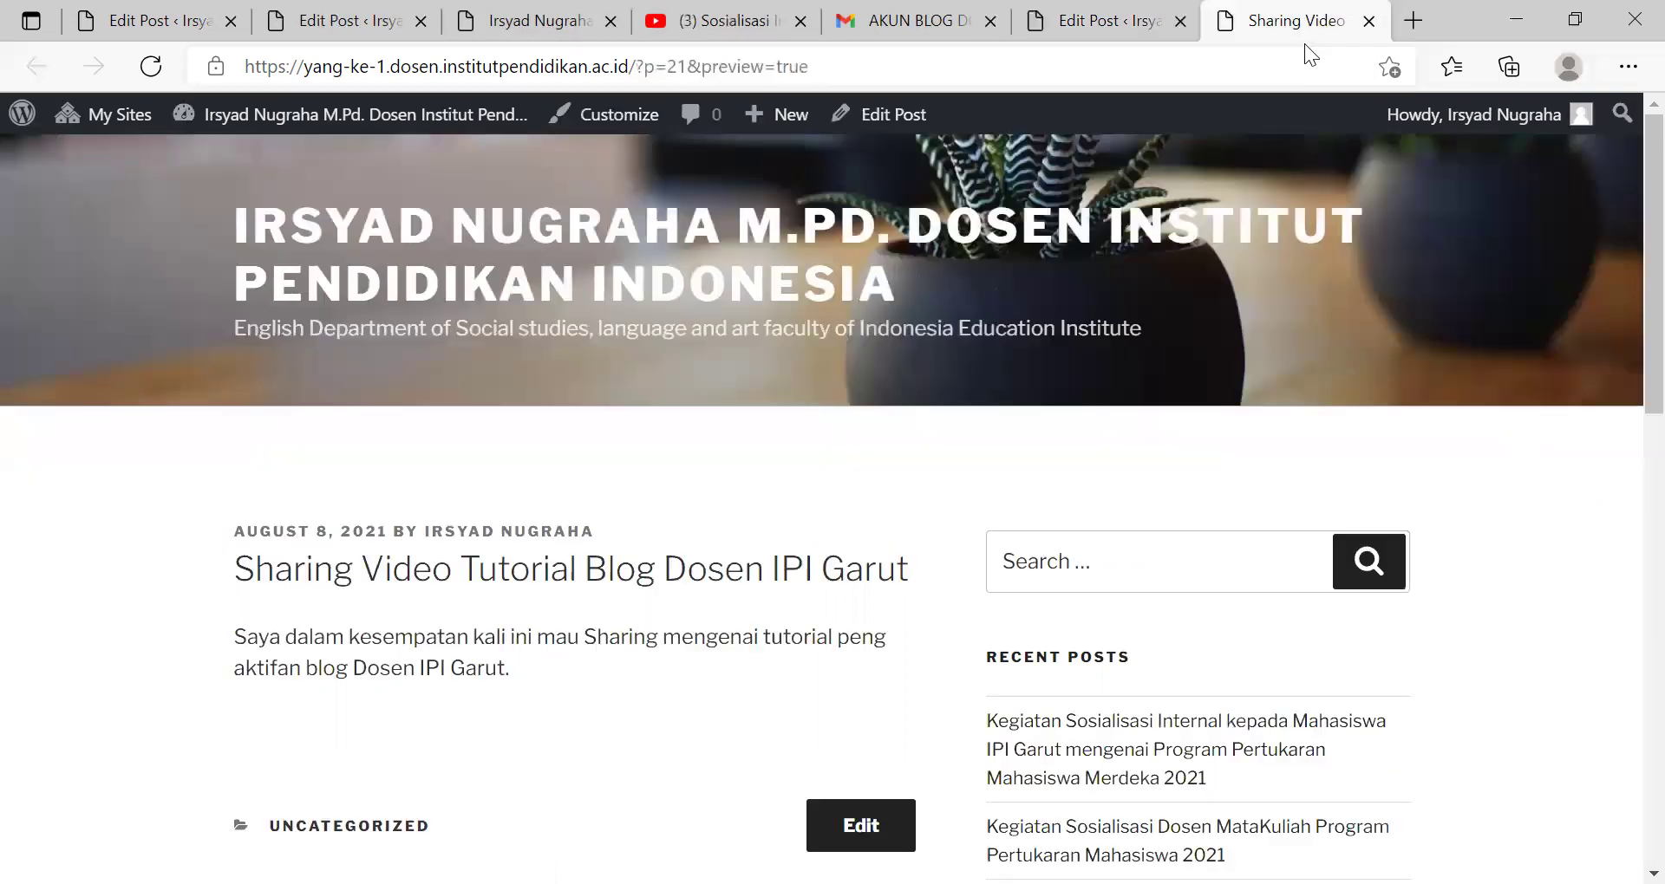
{"action": "key", "text": "ctrl+shift+Tab"}
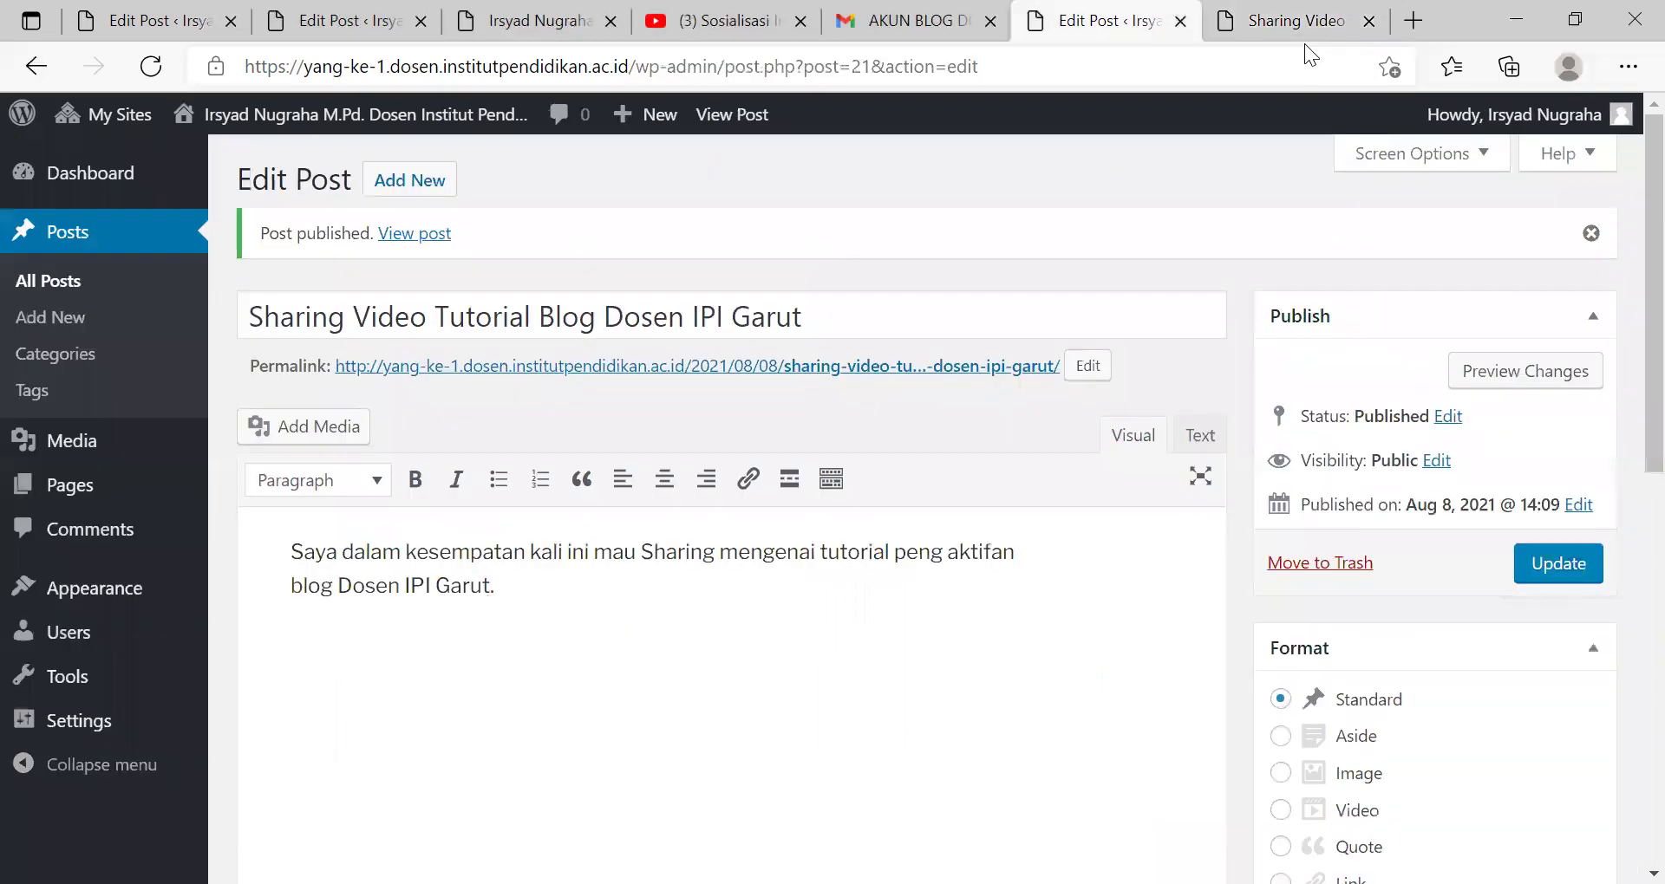
{"action": "mouse_move", "coordinate": [407, 130]}
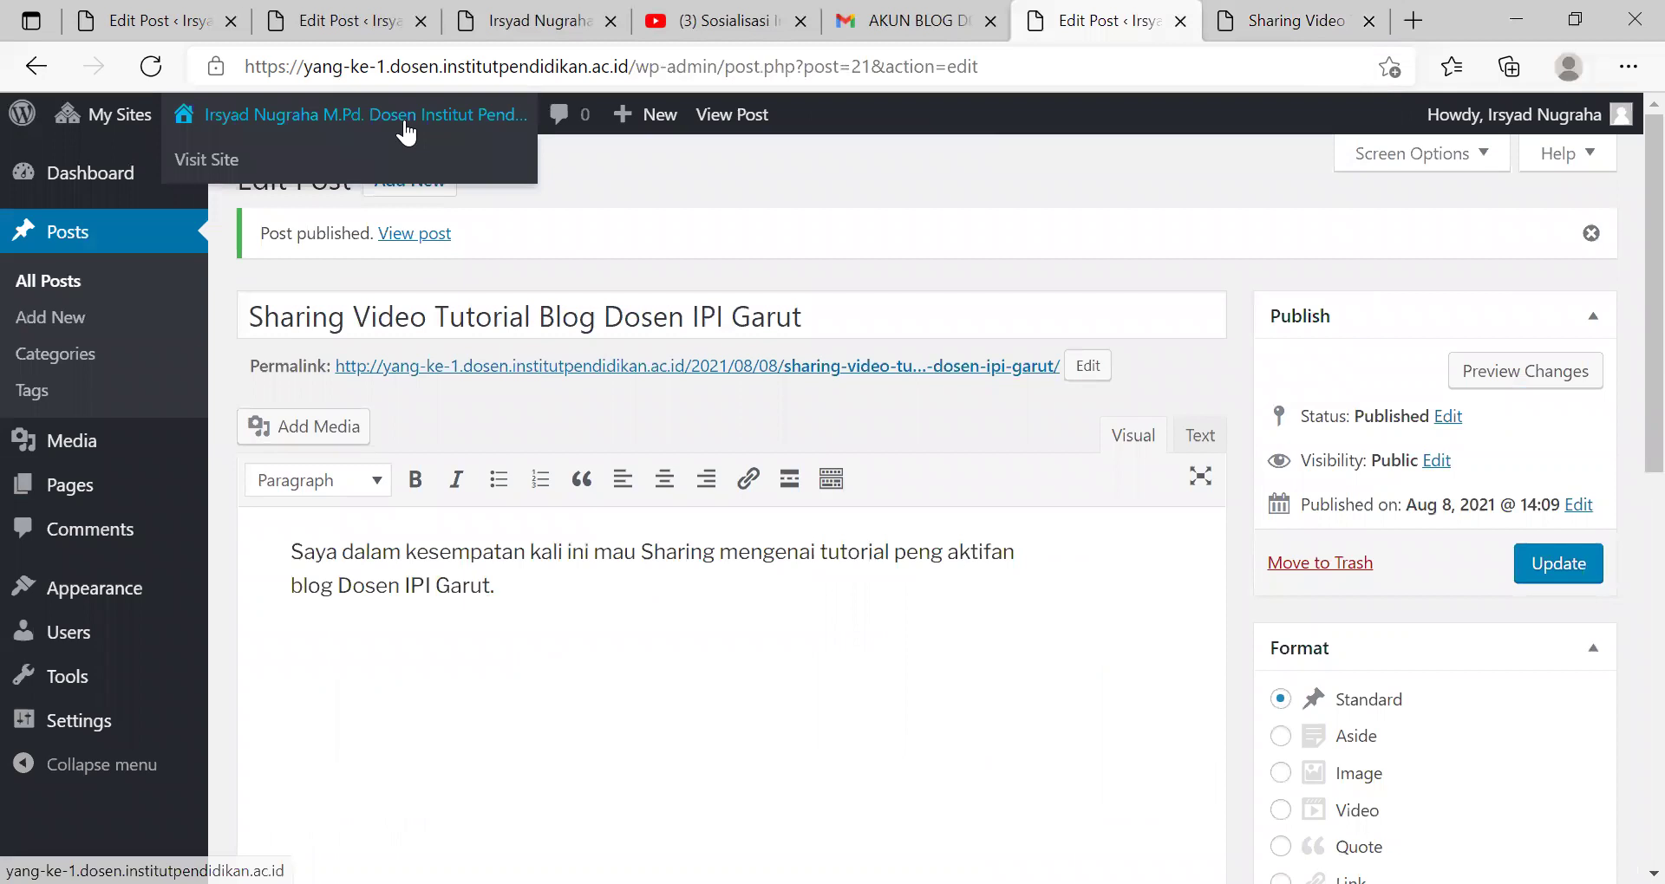
{"action": "left_click", "coordinate": [354, 159]}
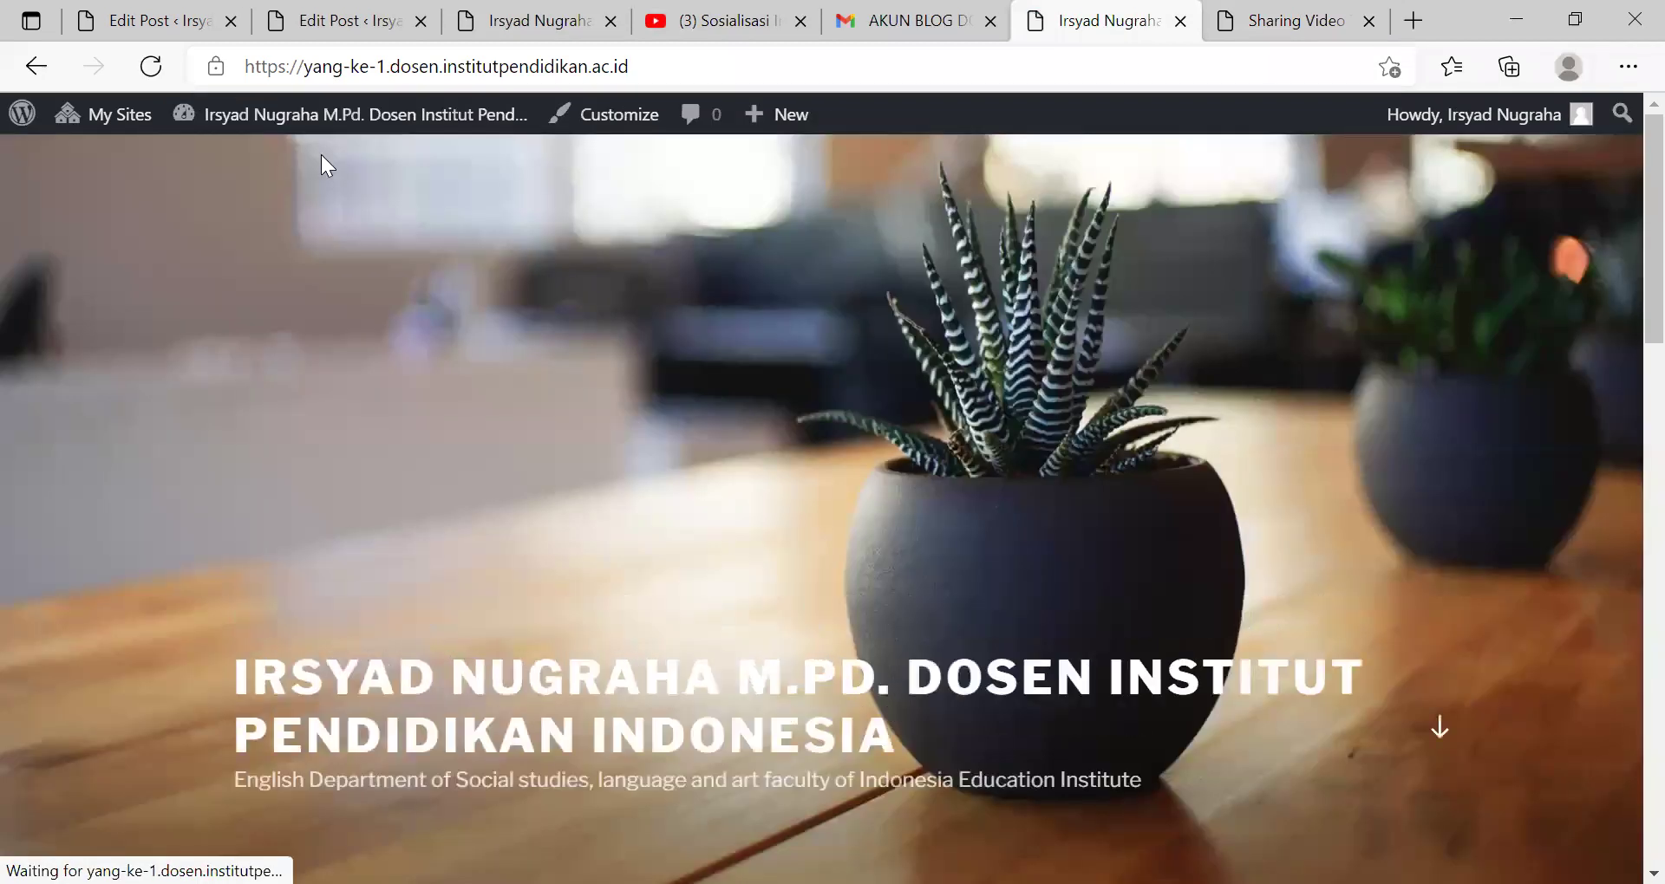
{"action": "scroll", "coordinate": [1622, 222], "scroll_direction": "down", "scroll_amount": 5}
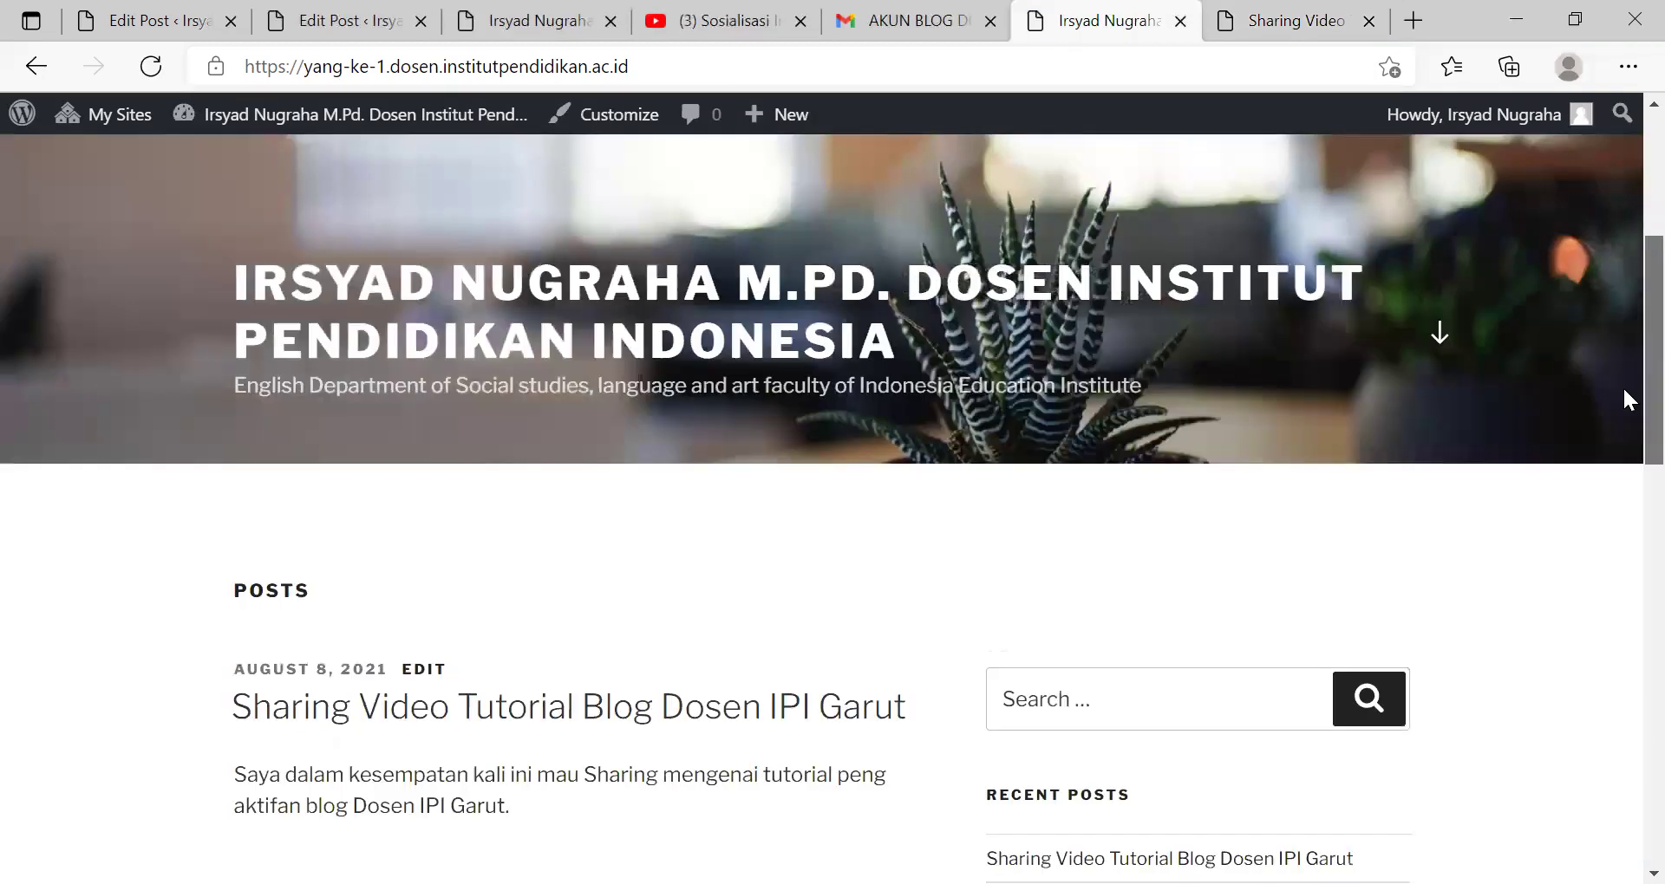
{"action": "scroll", "coordinate": [1623, 421], "scroll_direction": "down", "scroll_amount": 3}
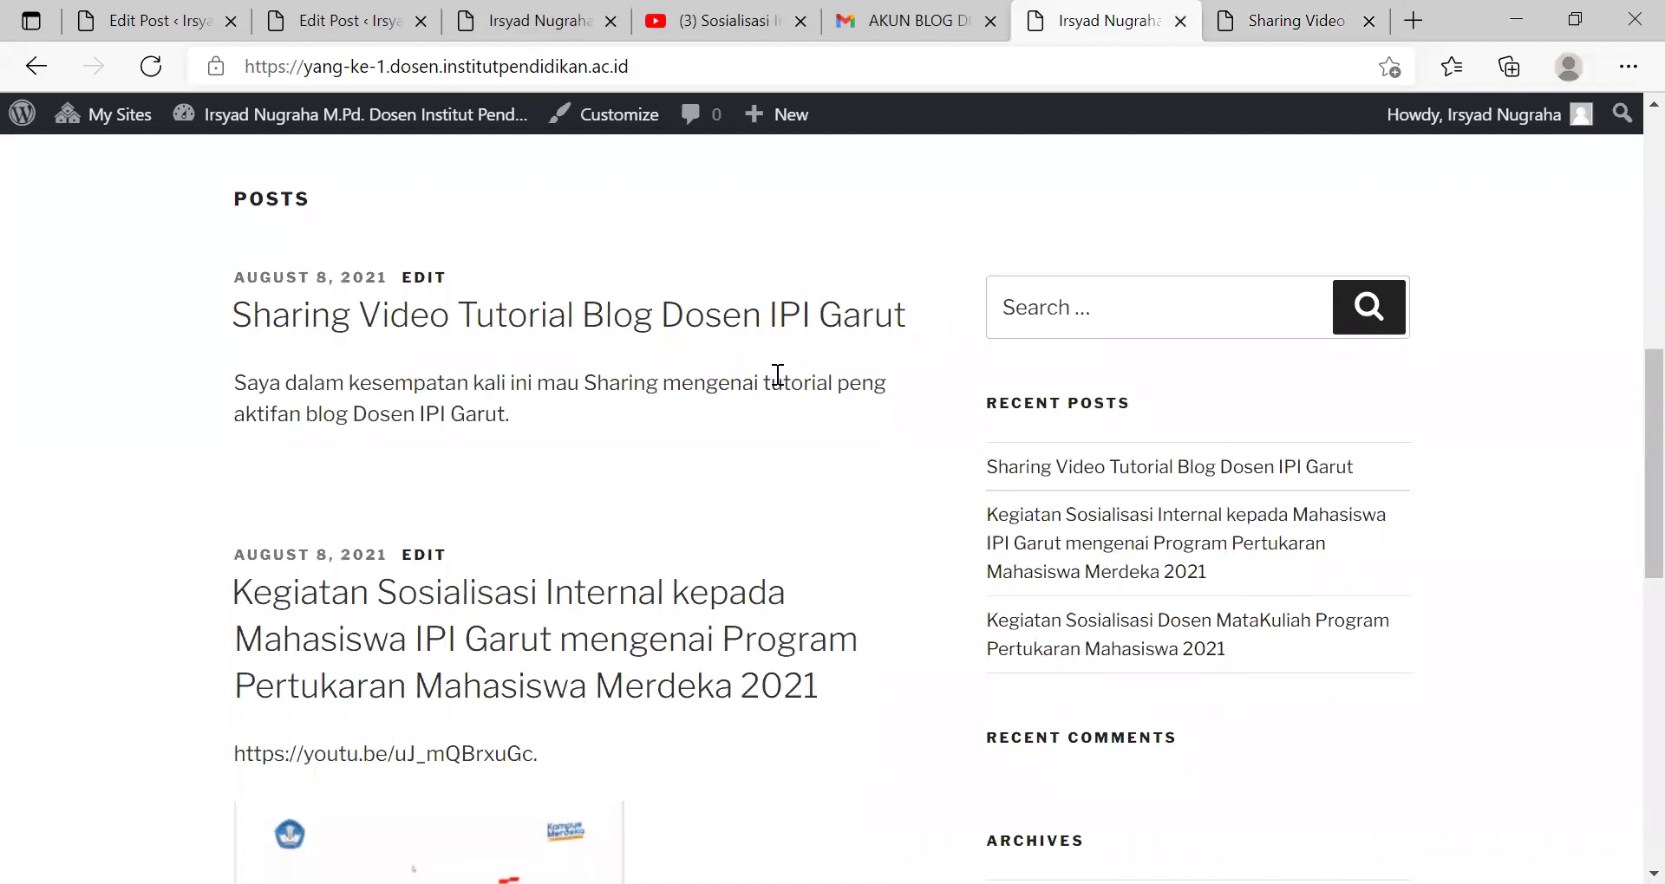